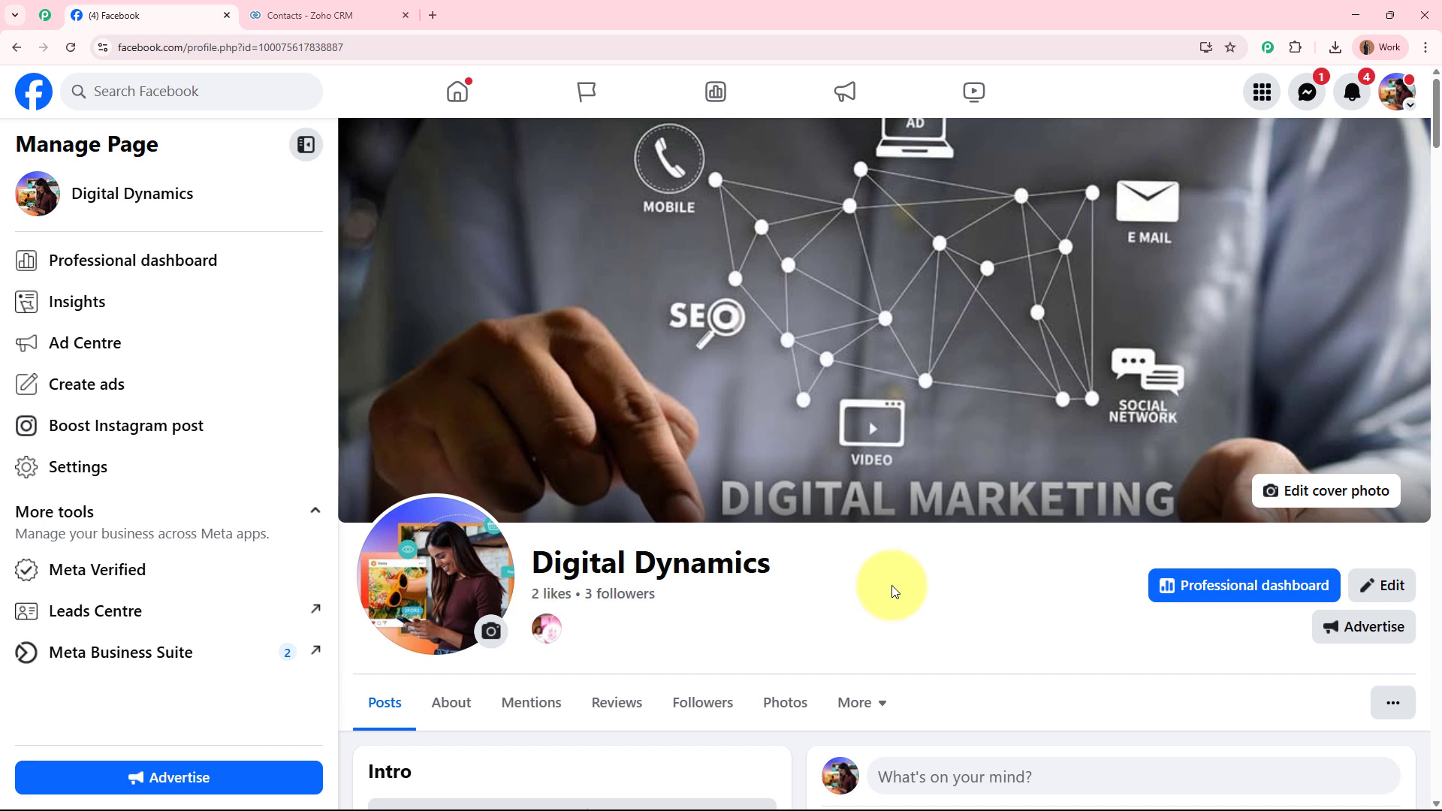
Switch to the Zoho CRM Contacts tab showing the four existing contacts.
left_click(309, 15)
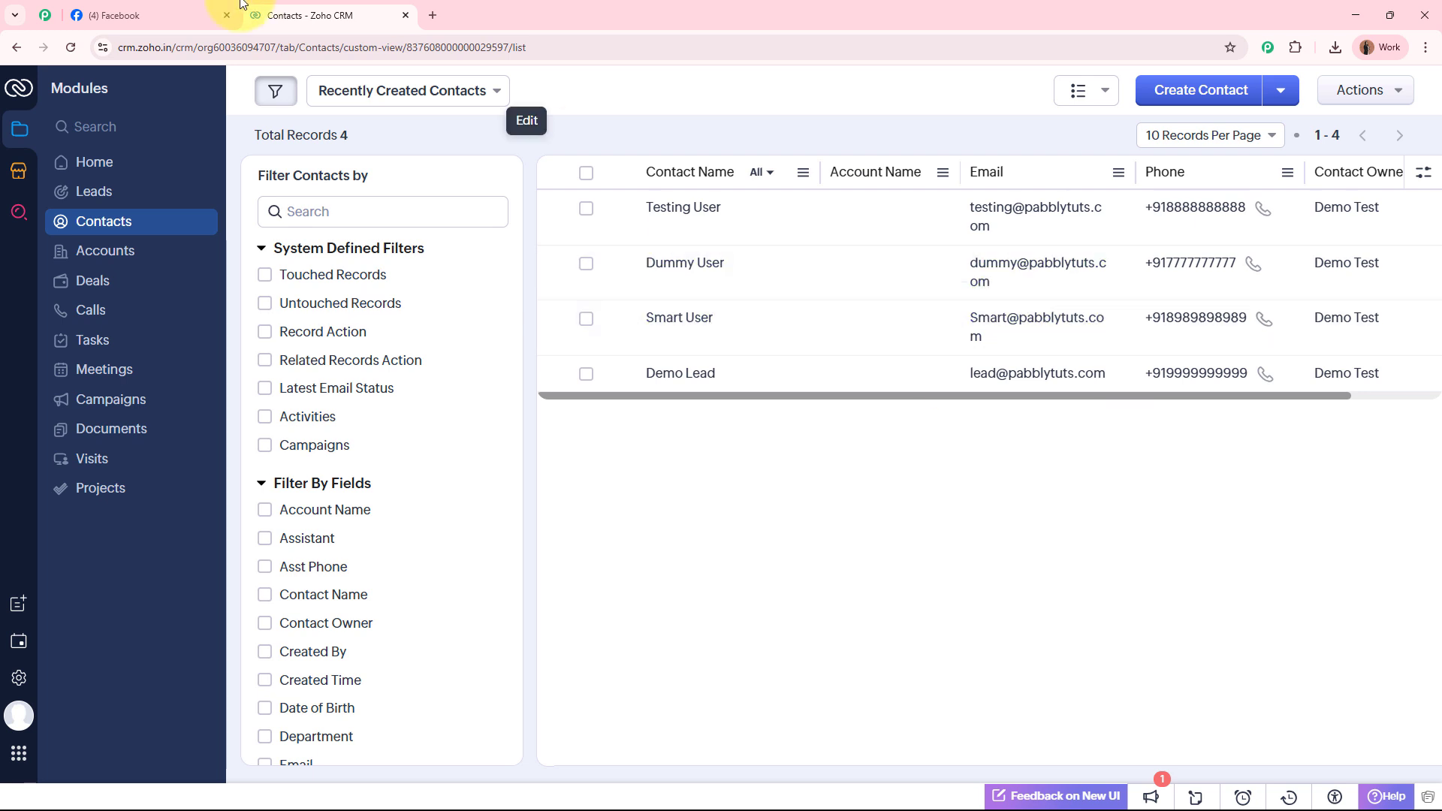
left_click(135, 15)
left_click(362, 15)
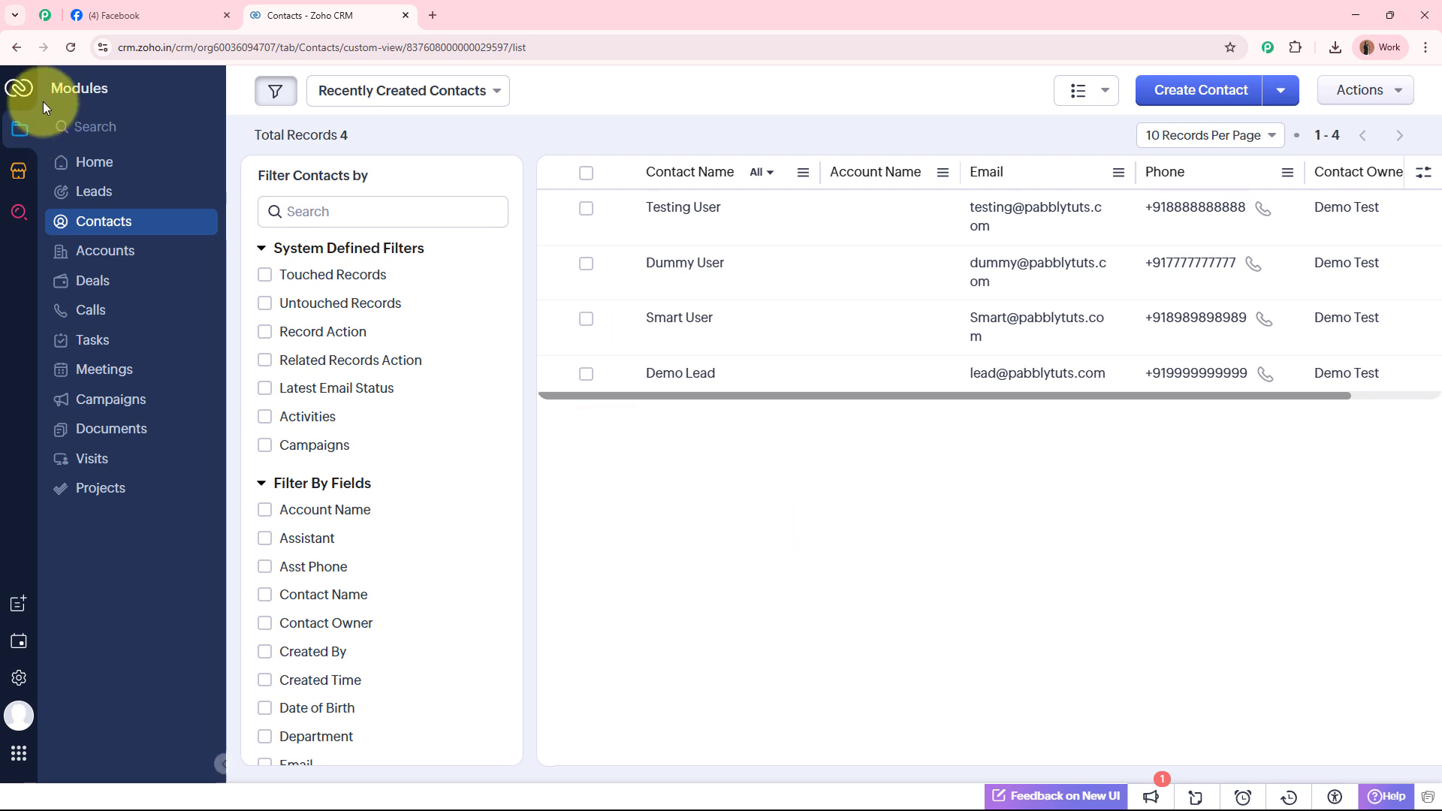
left_click(142, 15)
left_click(309, 14)
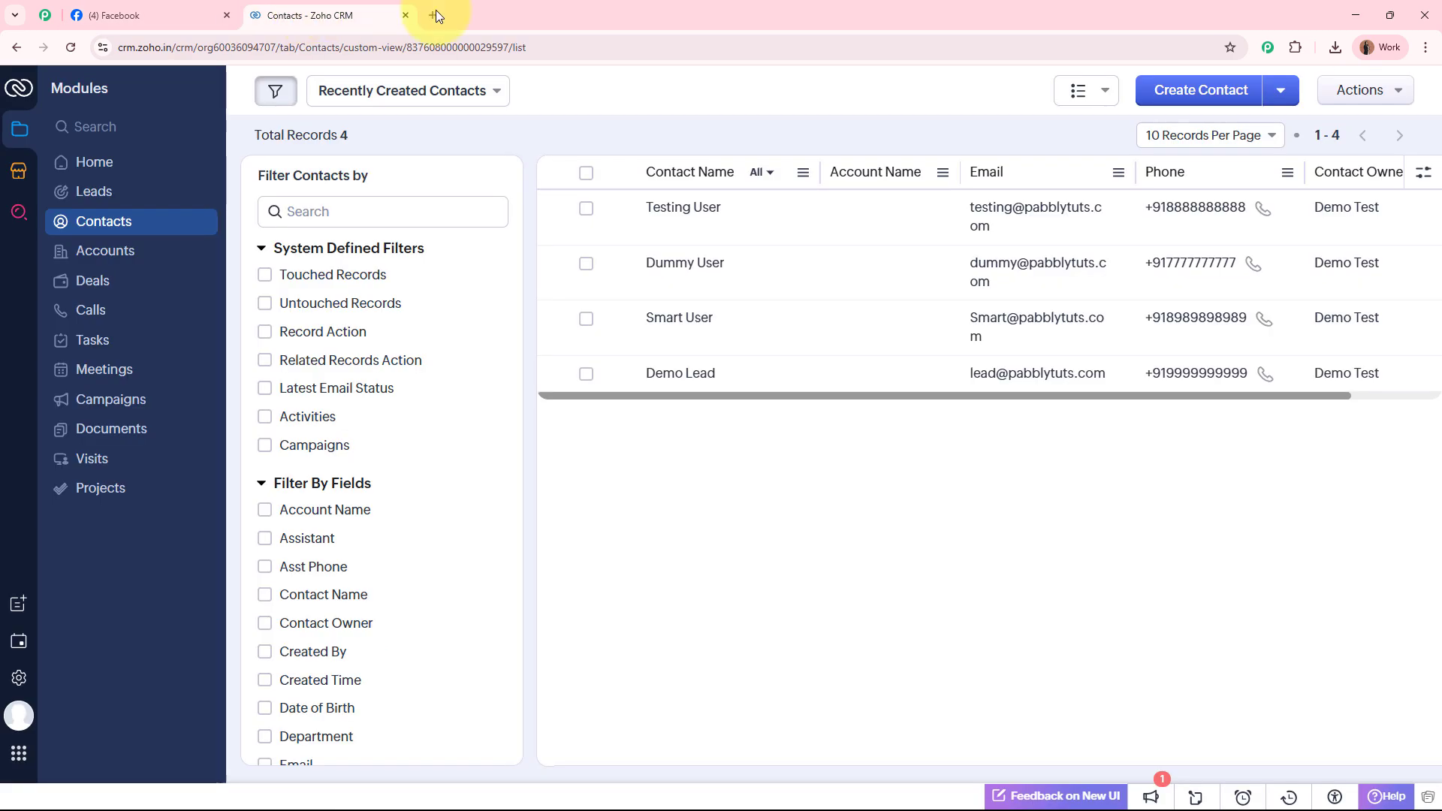
left_click(433, 15)
type("www.pabbly")
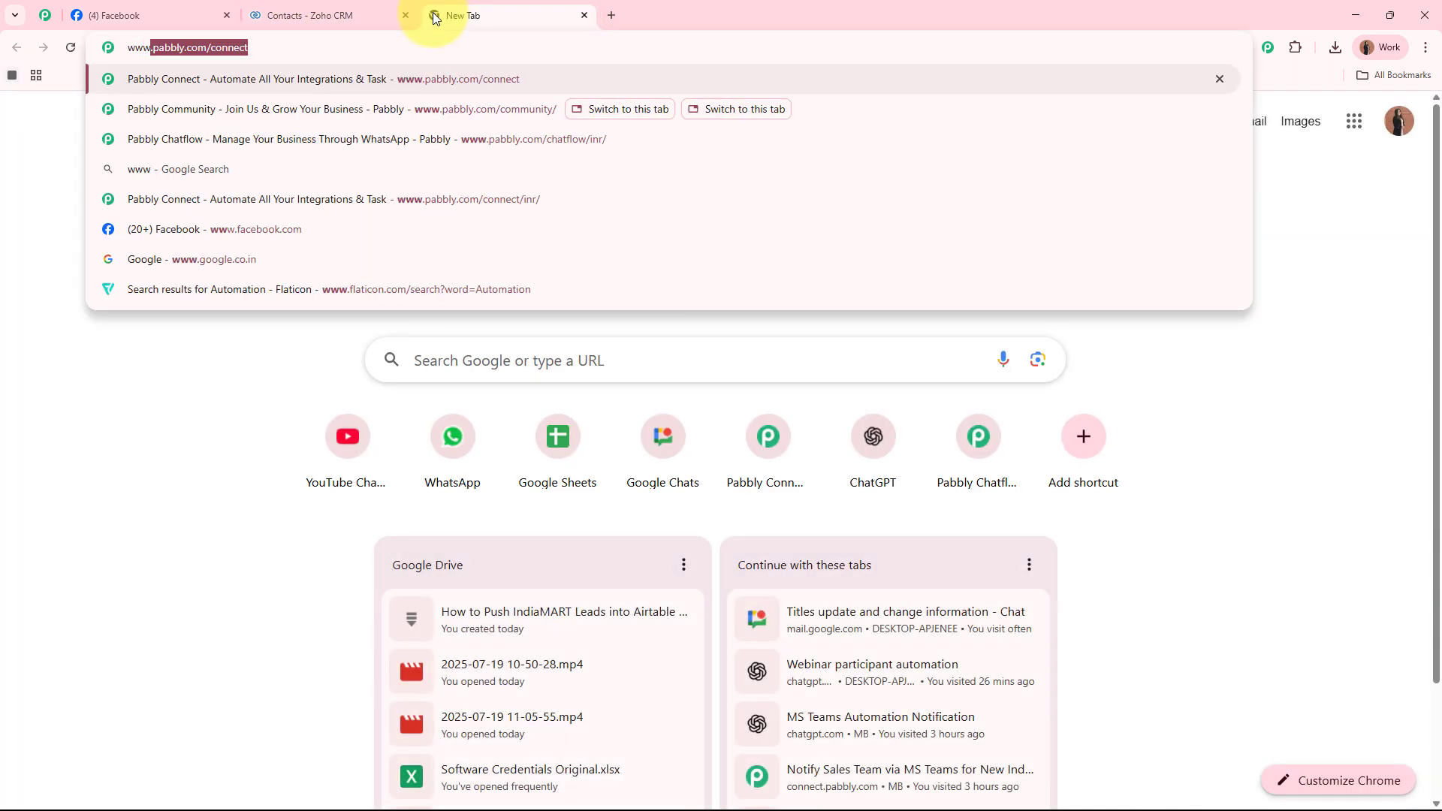
type(".c")
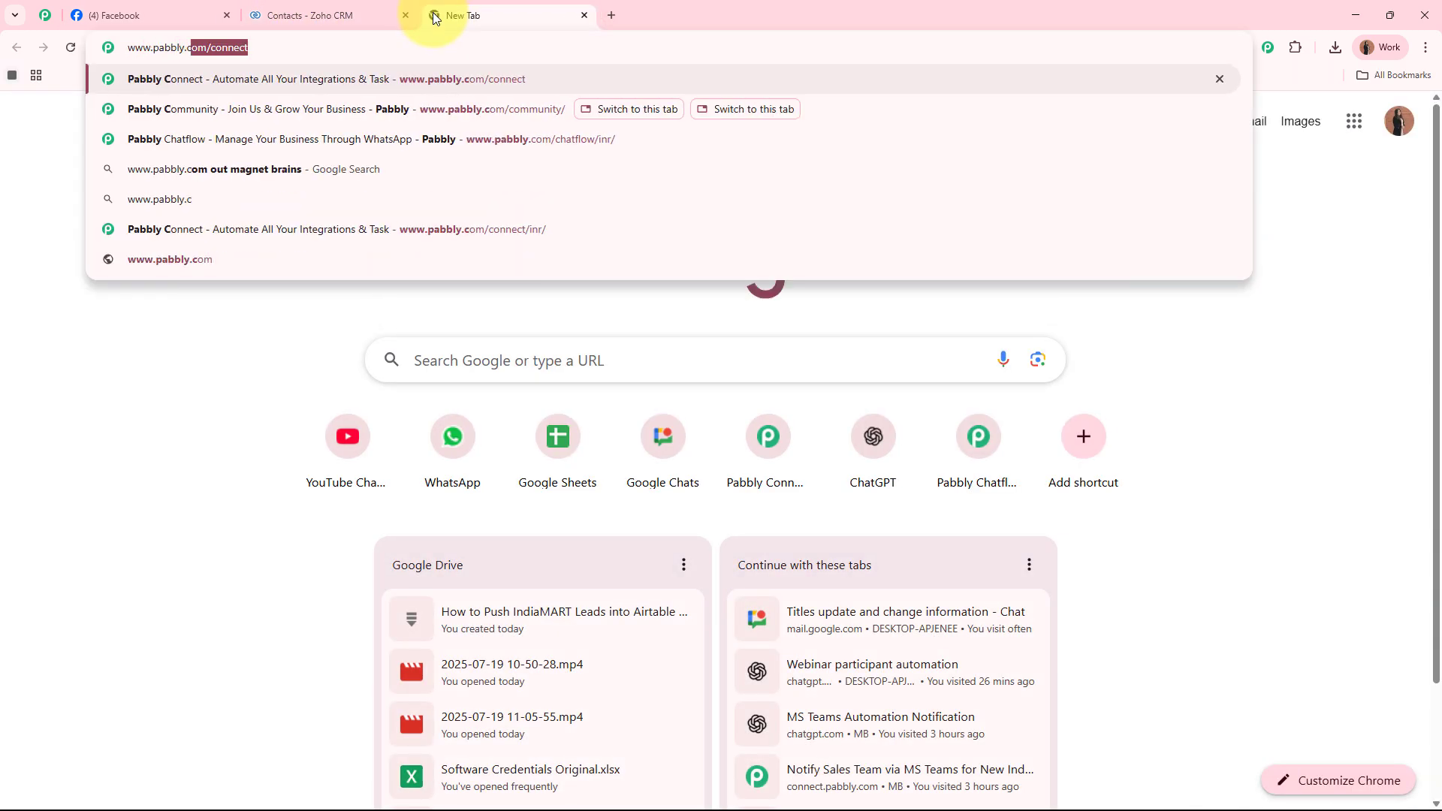
type("omconnect")
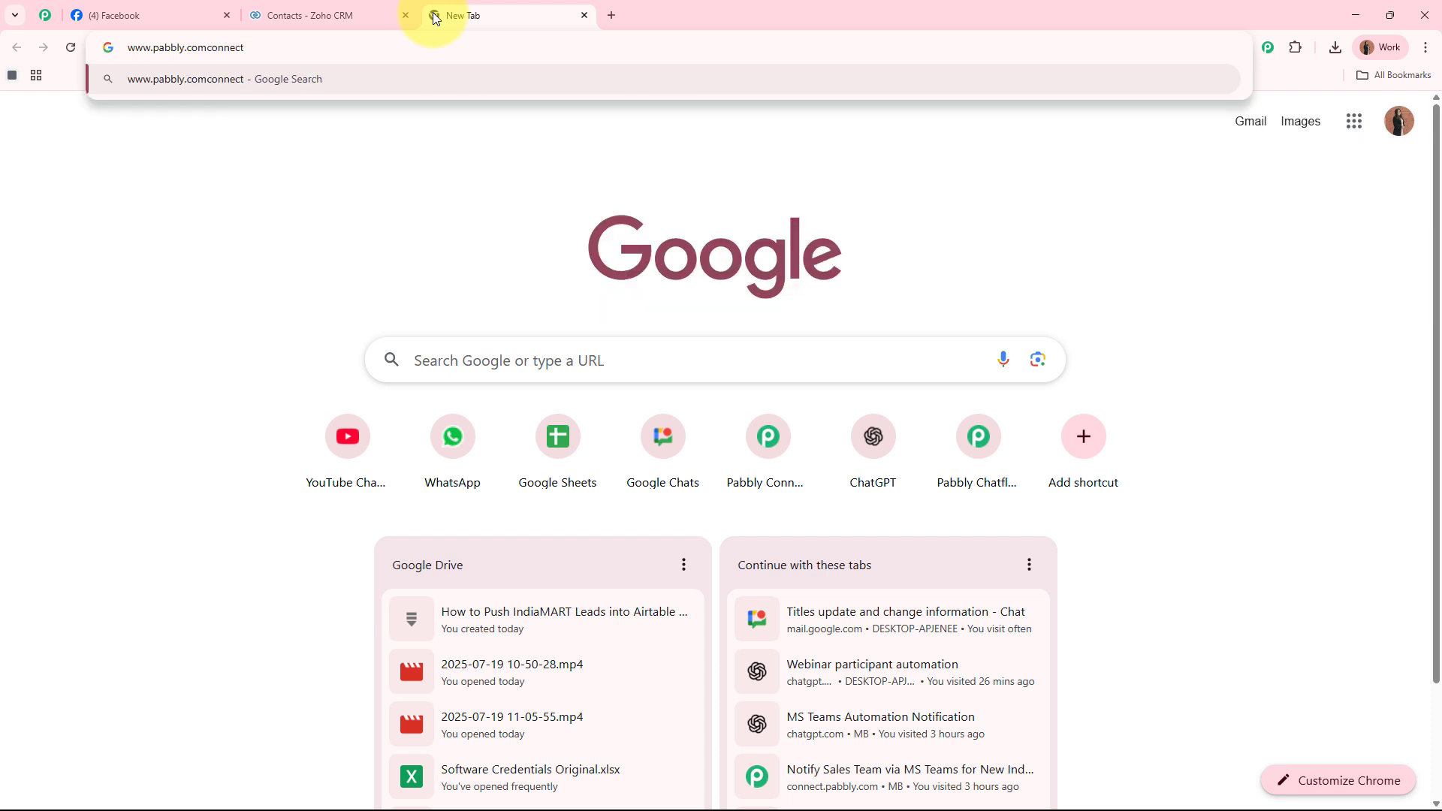
key("Left")
key("Left")
type("/")
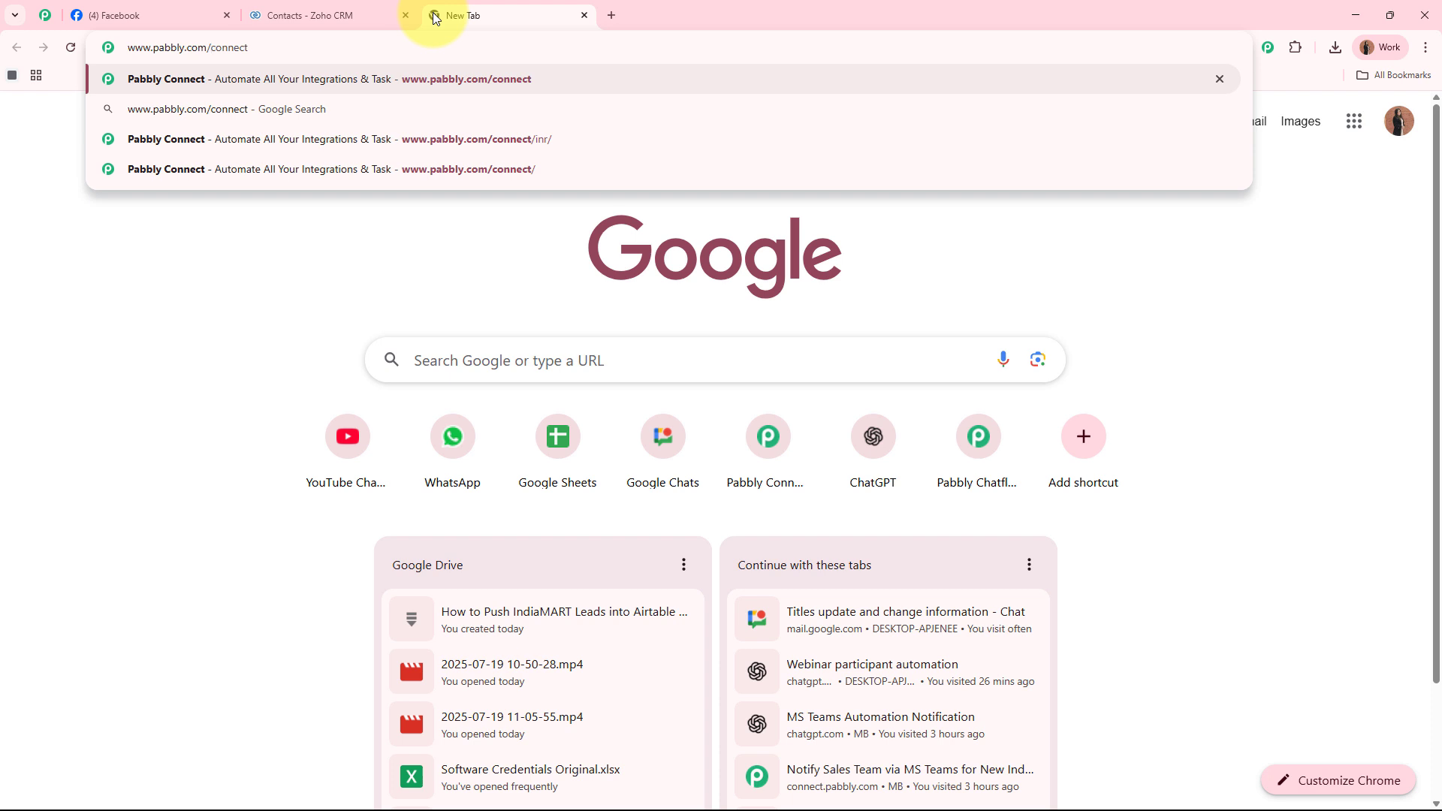
key("Return")
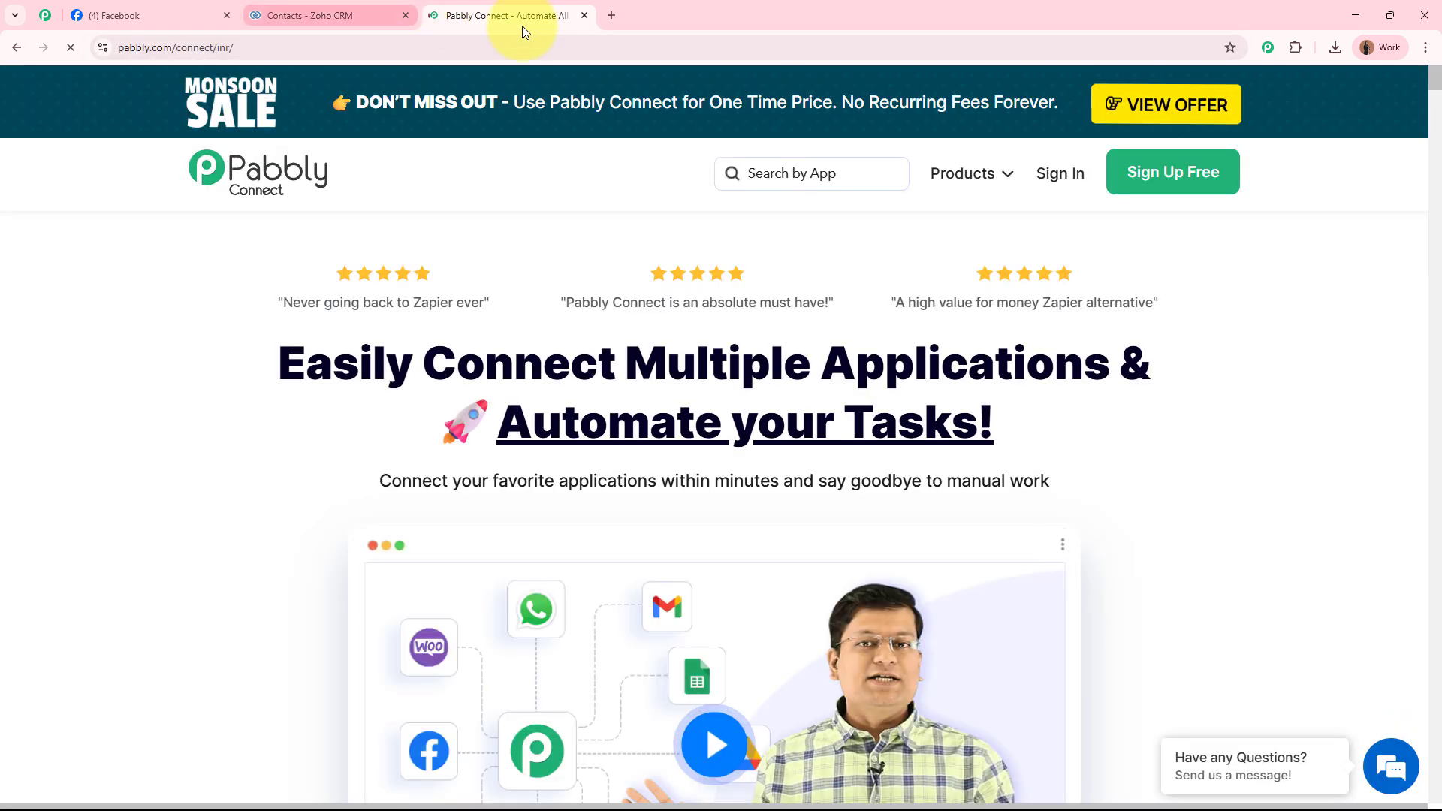
left_click_drag(521, 25, 186, 6)
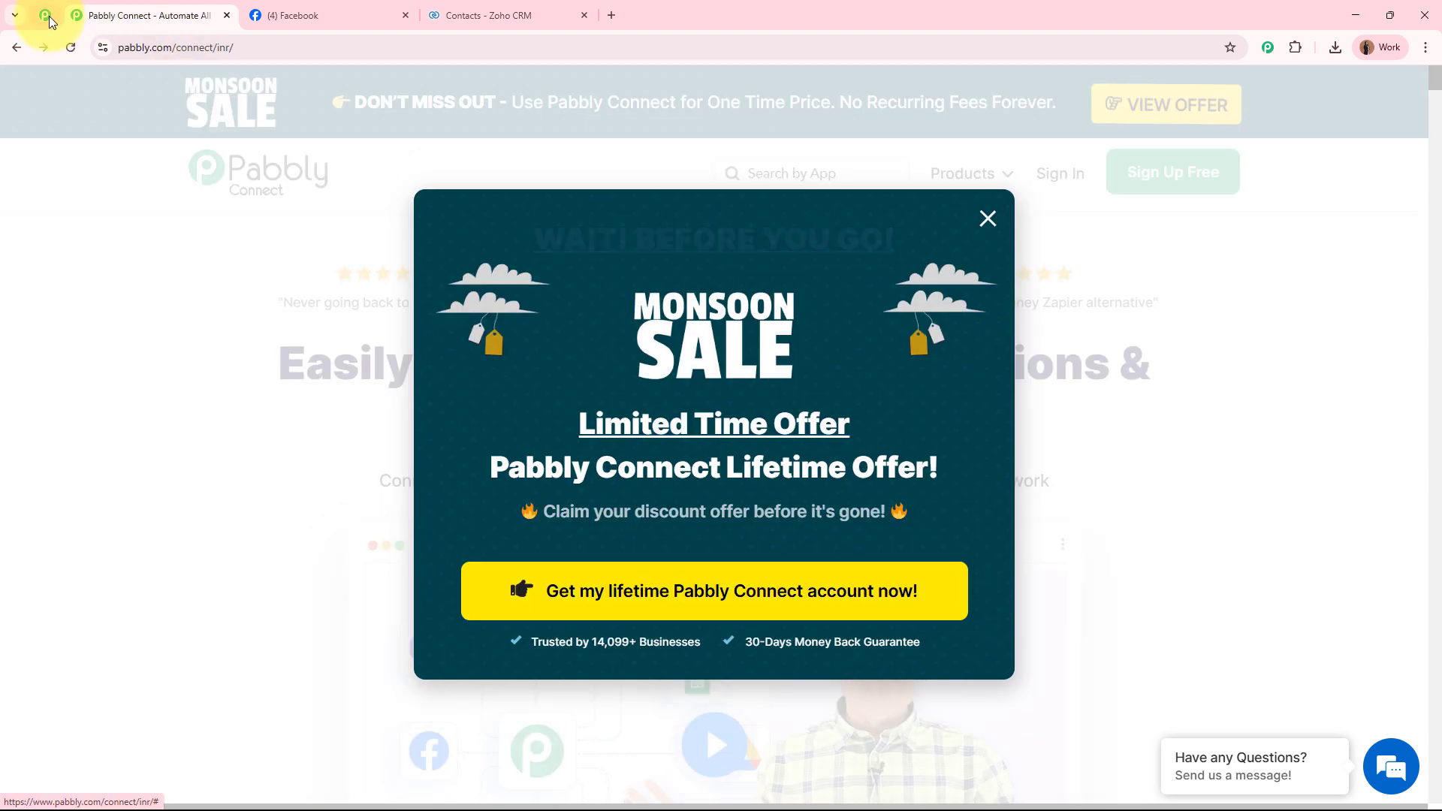
Browse the Pabbly community page, then return to Connect and dismiss the Monsoon Sale popup.
left_click(49, 18)
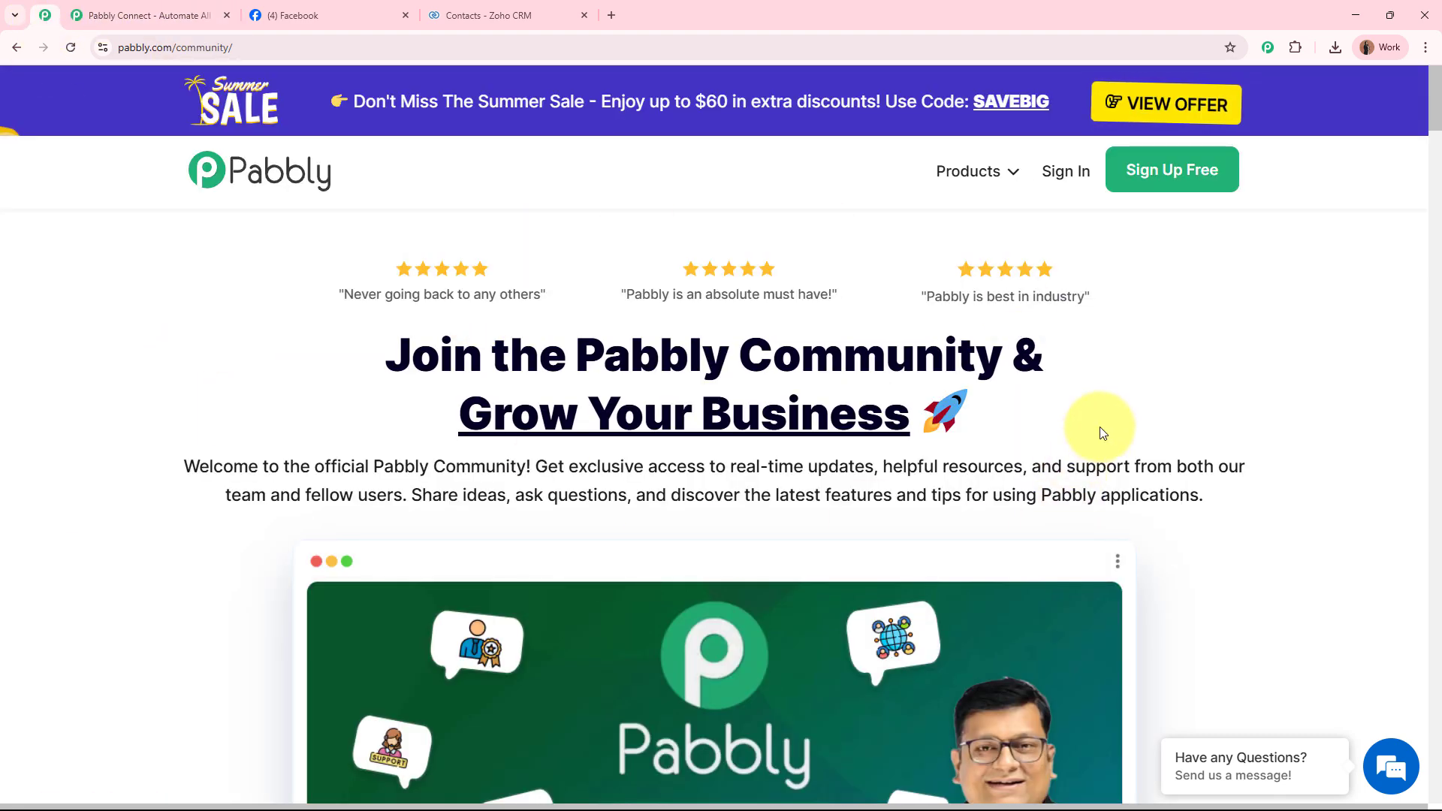
scroll(1101, 432, "down", 16)
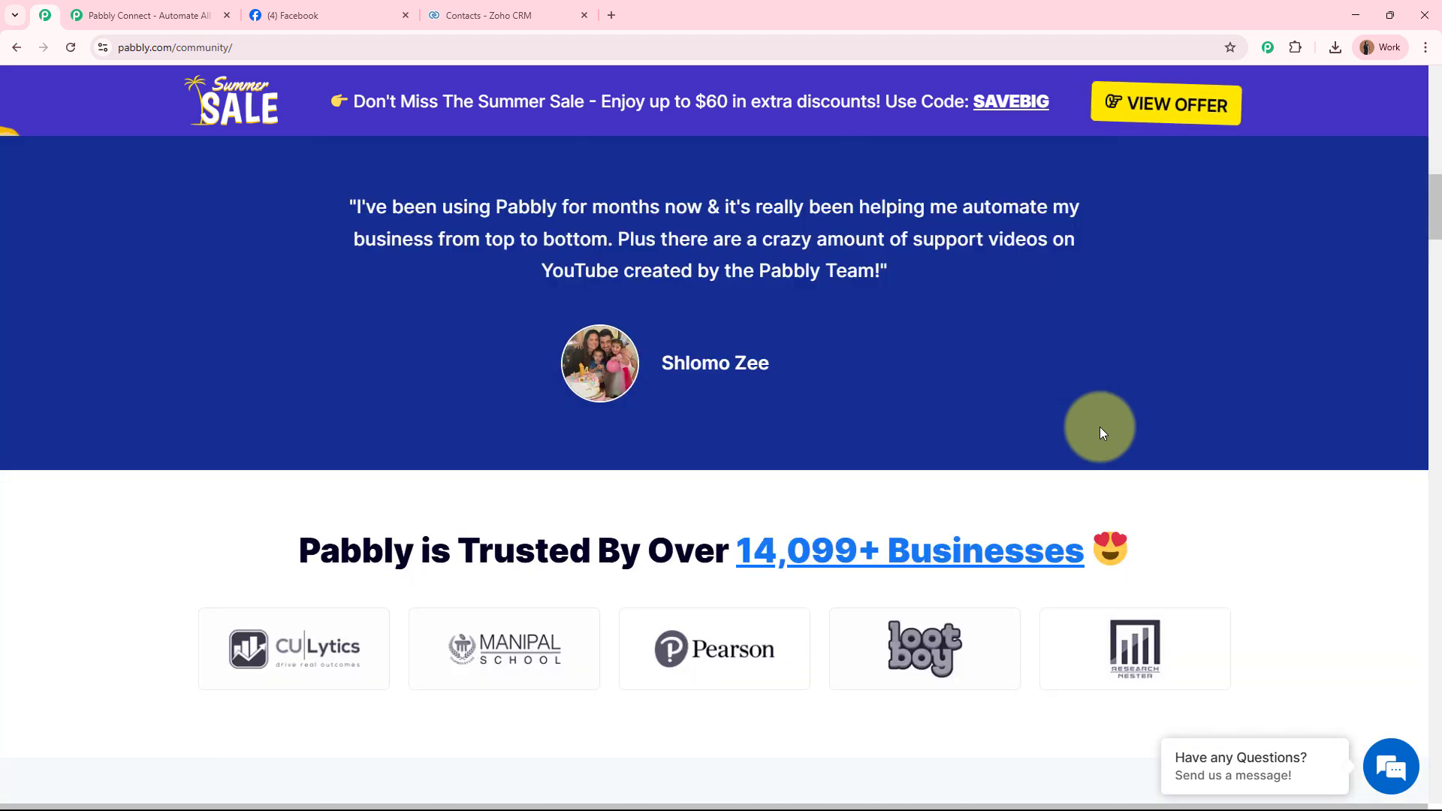
scroll(1102, 432, "down", 18)
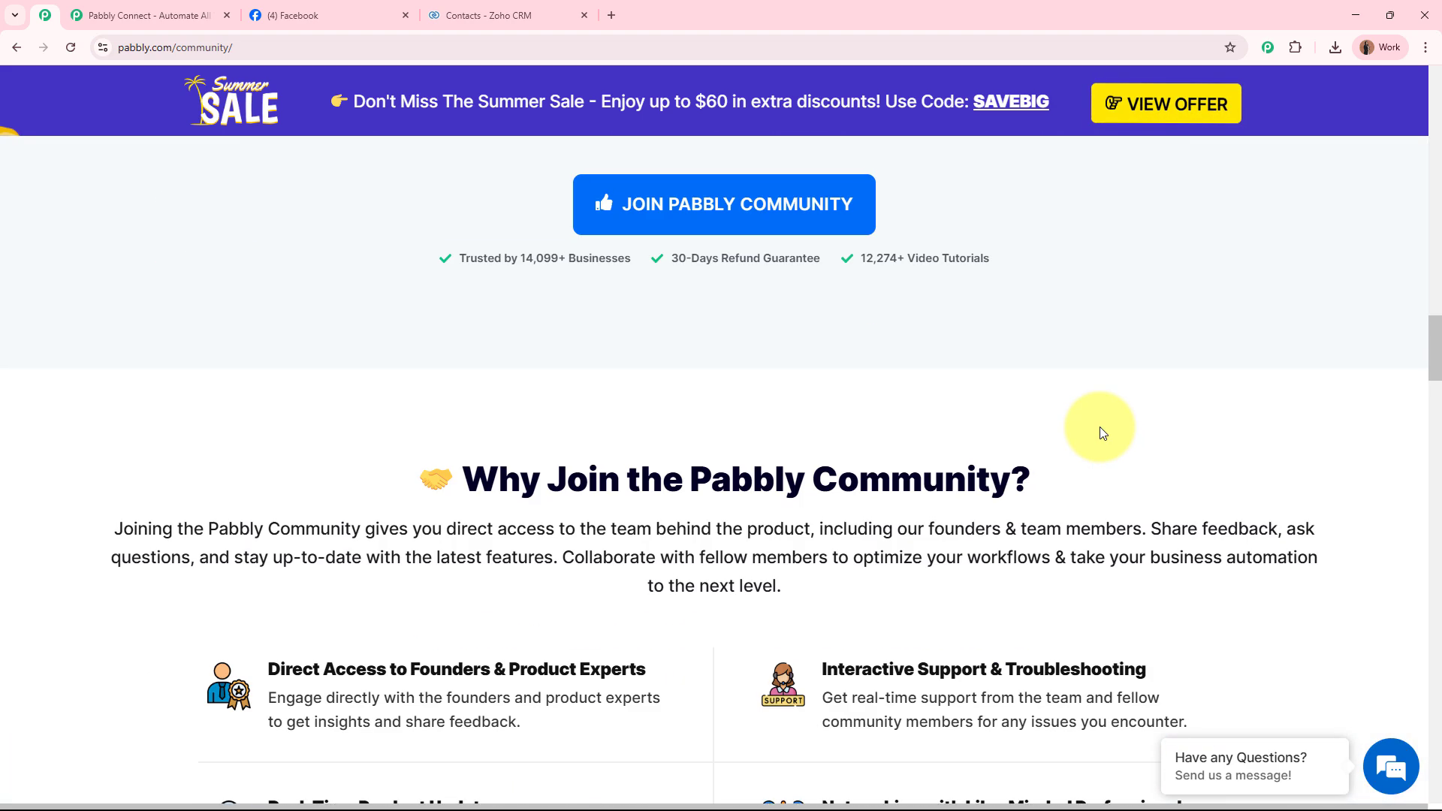
scroll(1101, 432, "down", 15)
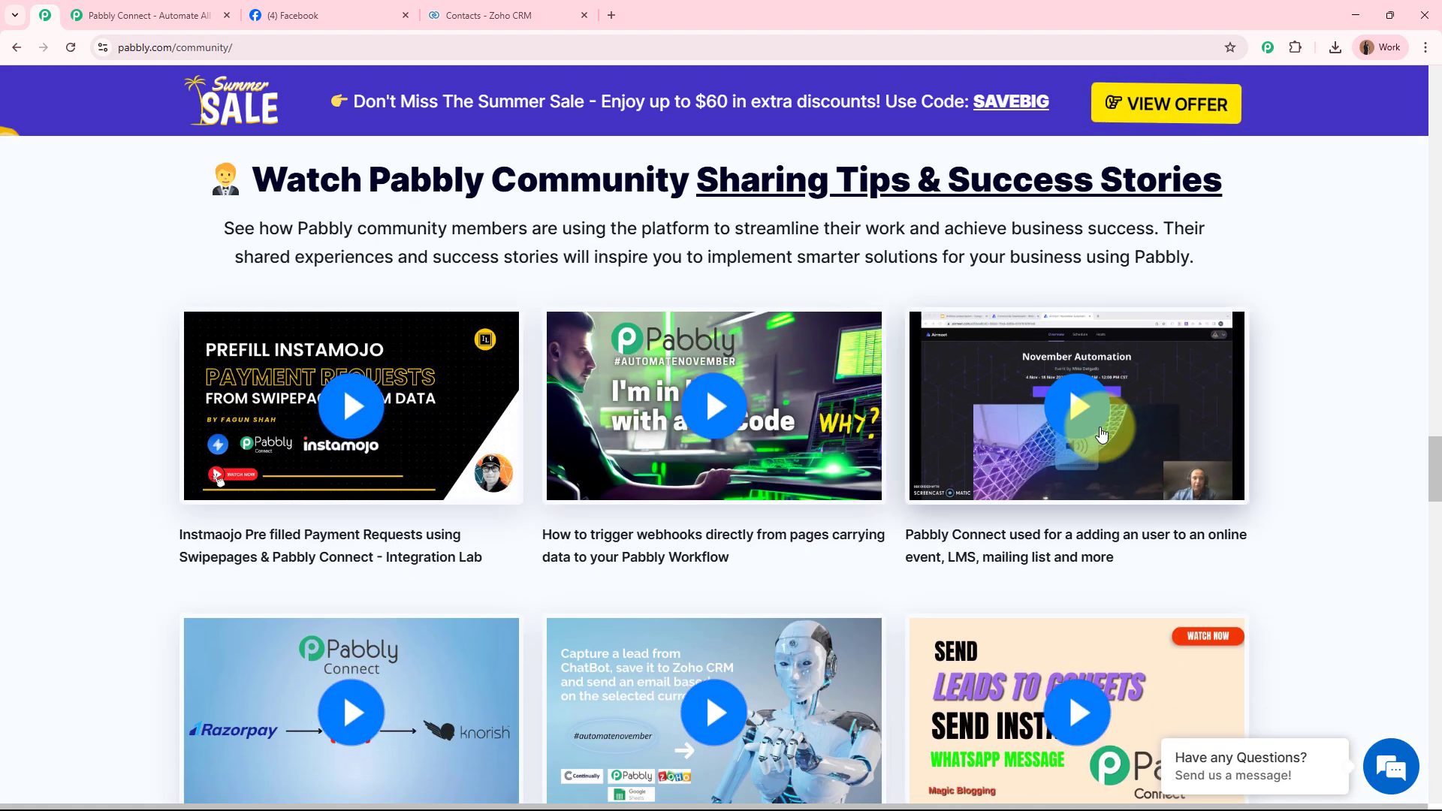
scroll(1100, 432, "down", 10)
scroll(1100, 428, "up", 12)
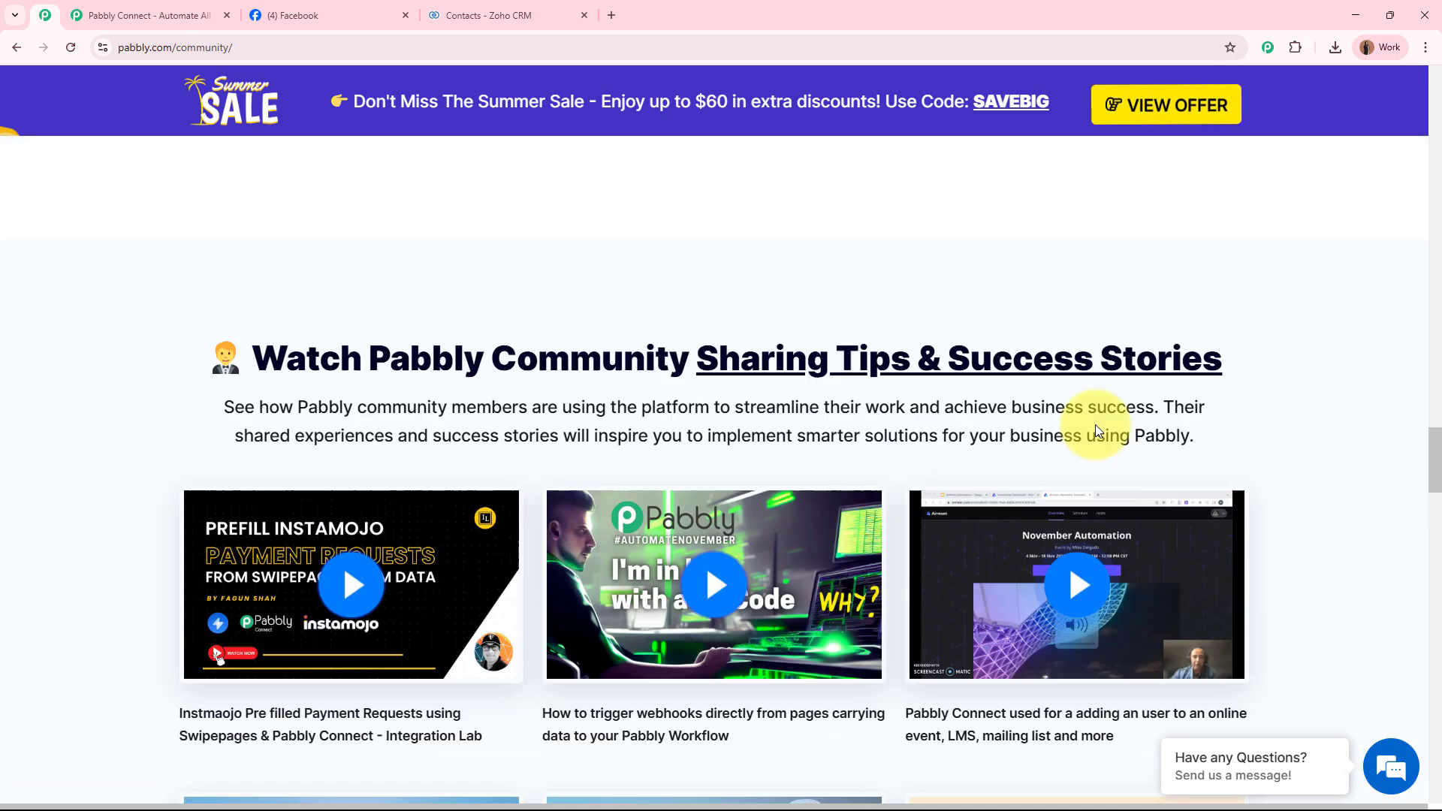
scroll(1095, 425, "up", 20)
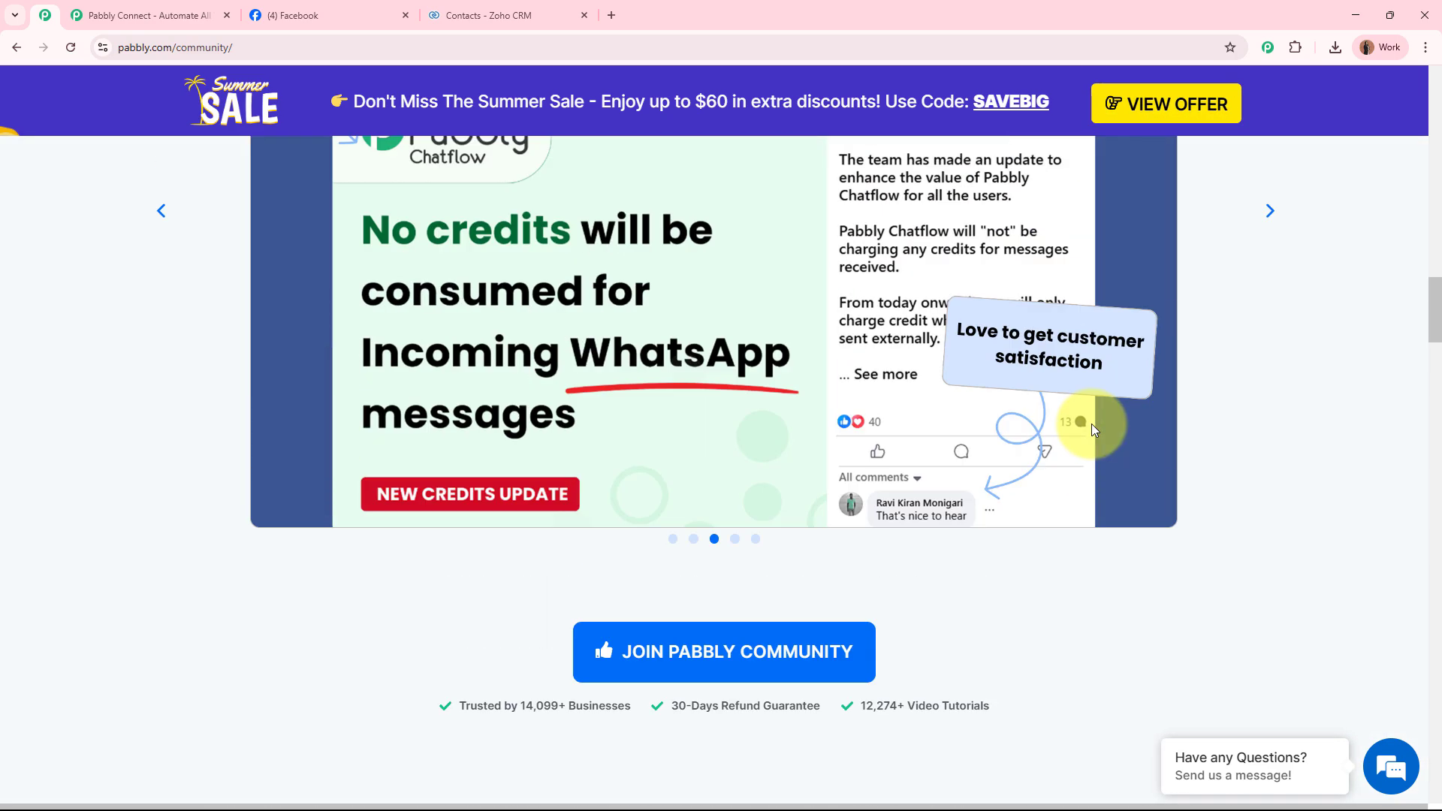
scroll(1092, 423, "up", 15)
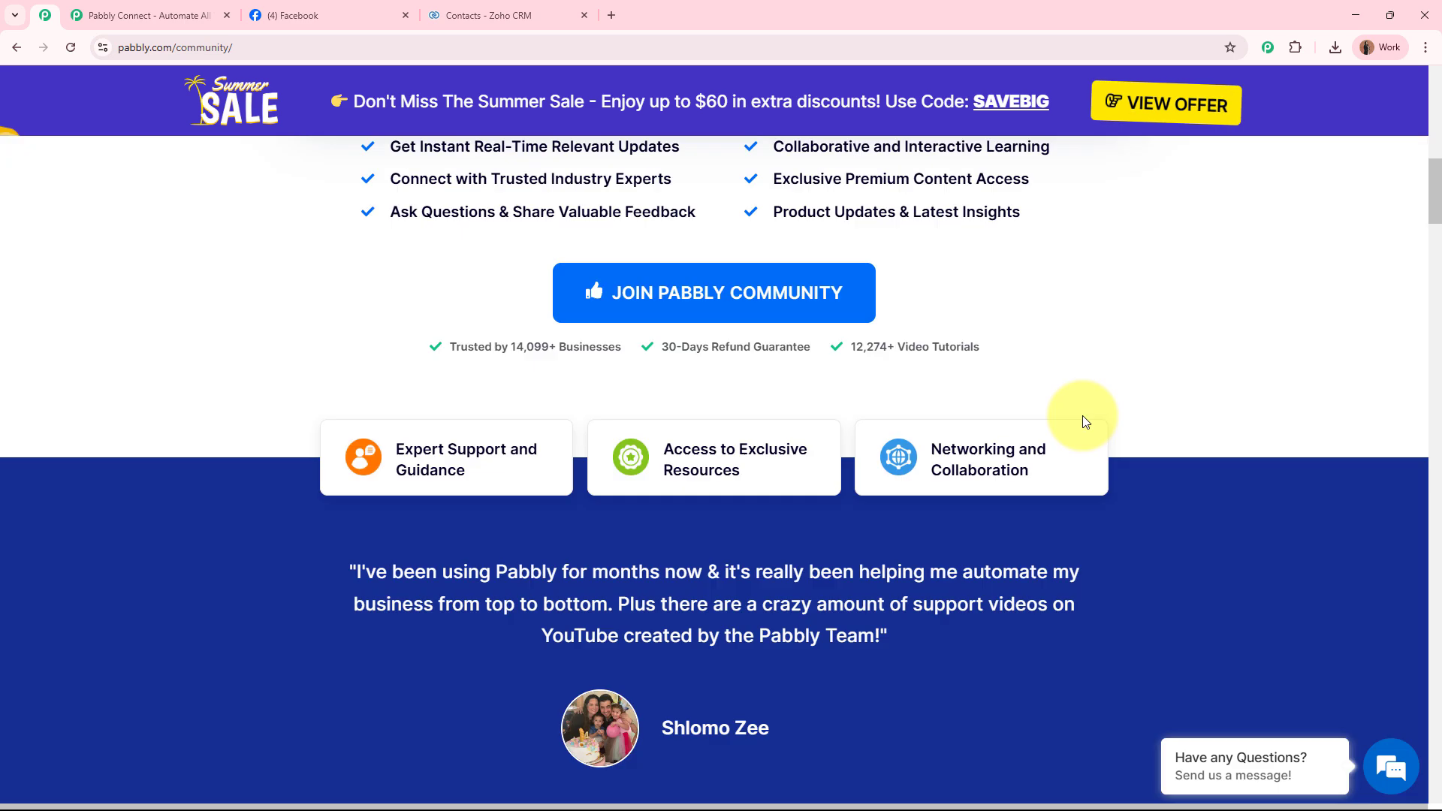
scroll(1083, 416, "up", 3)
scroll(1079, 428, "up", 10)
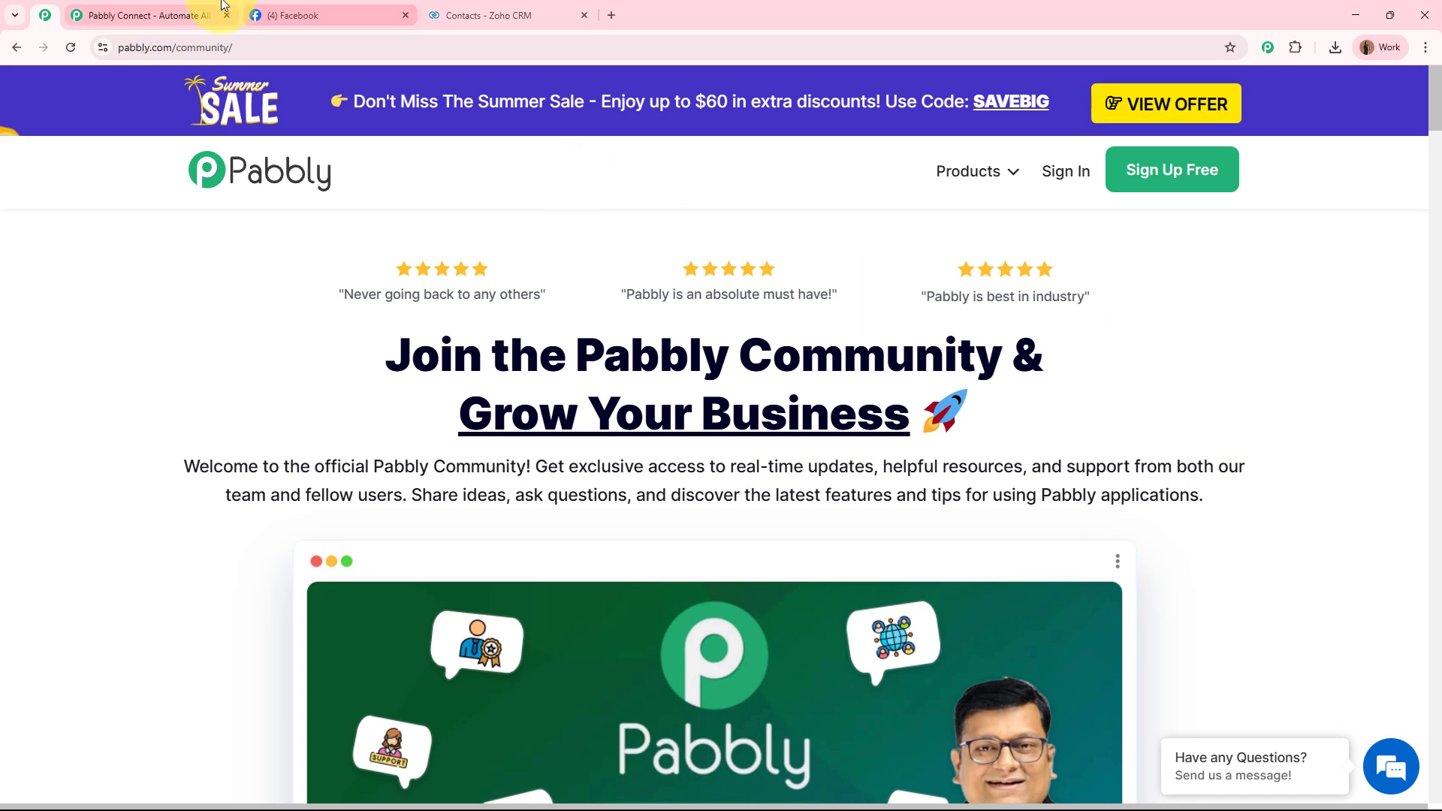
left_click(172, 15)
left_click(1163, 459)
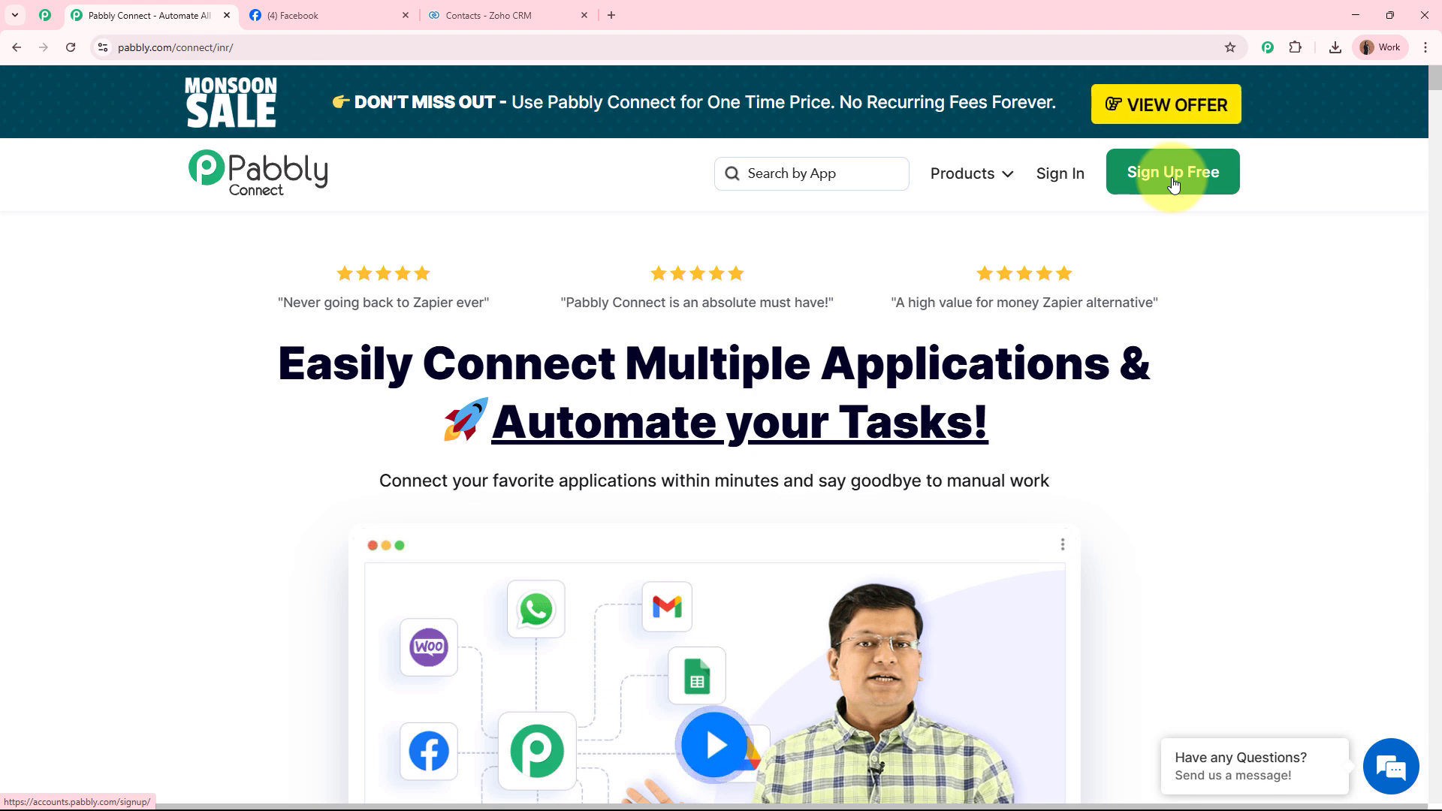
Sign in to Pabbly and launch Pabbly Connect from the All Pabbly Apps list.
left_click(1065, 173)
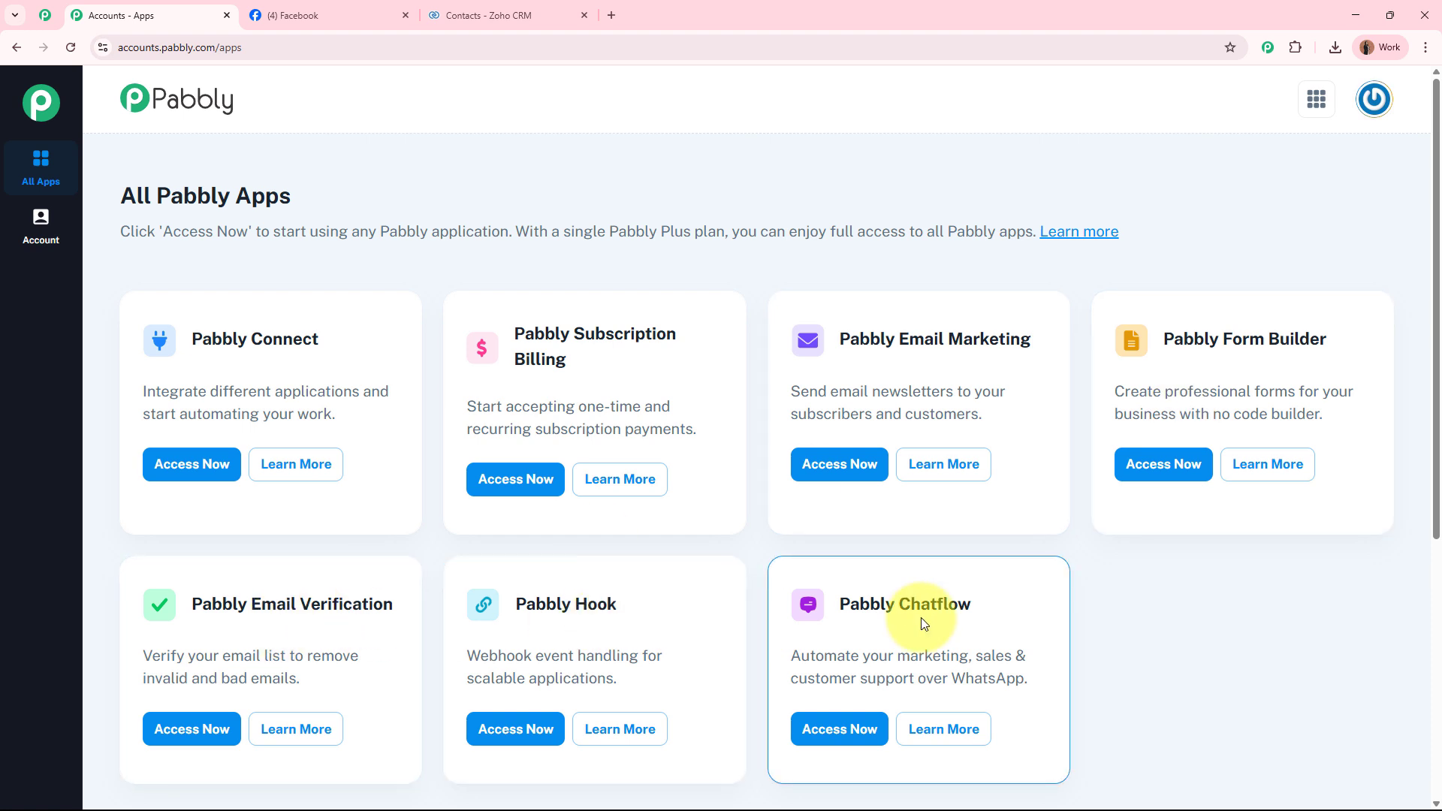
left_click_drag(186, 339, 370, 348)
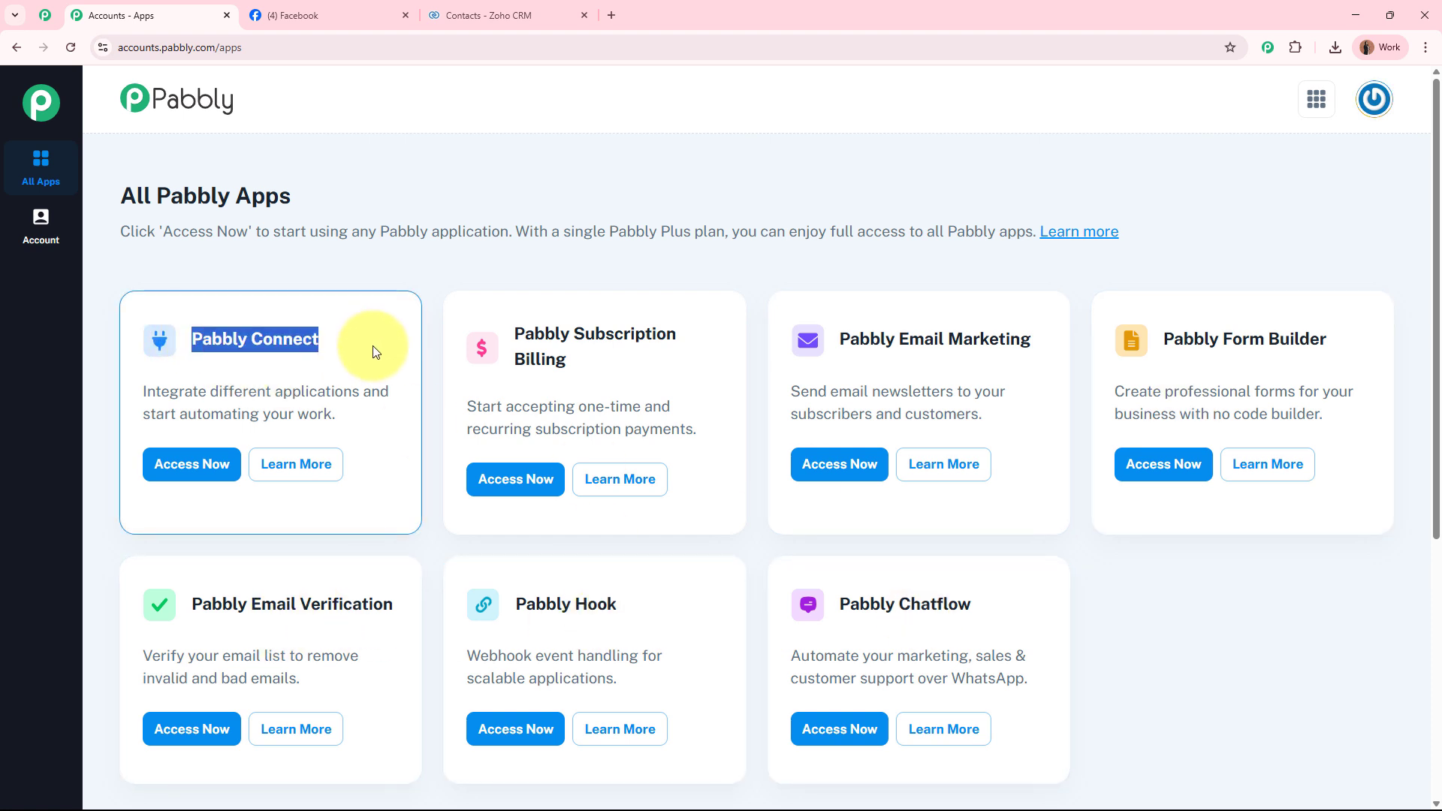
left_click(370, 348)
left_click(198, 477)
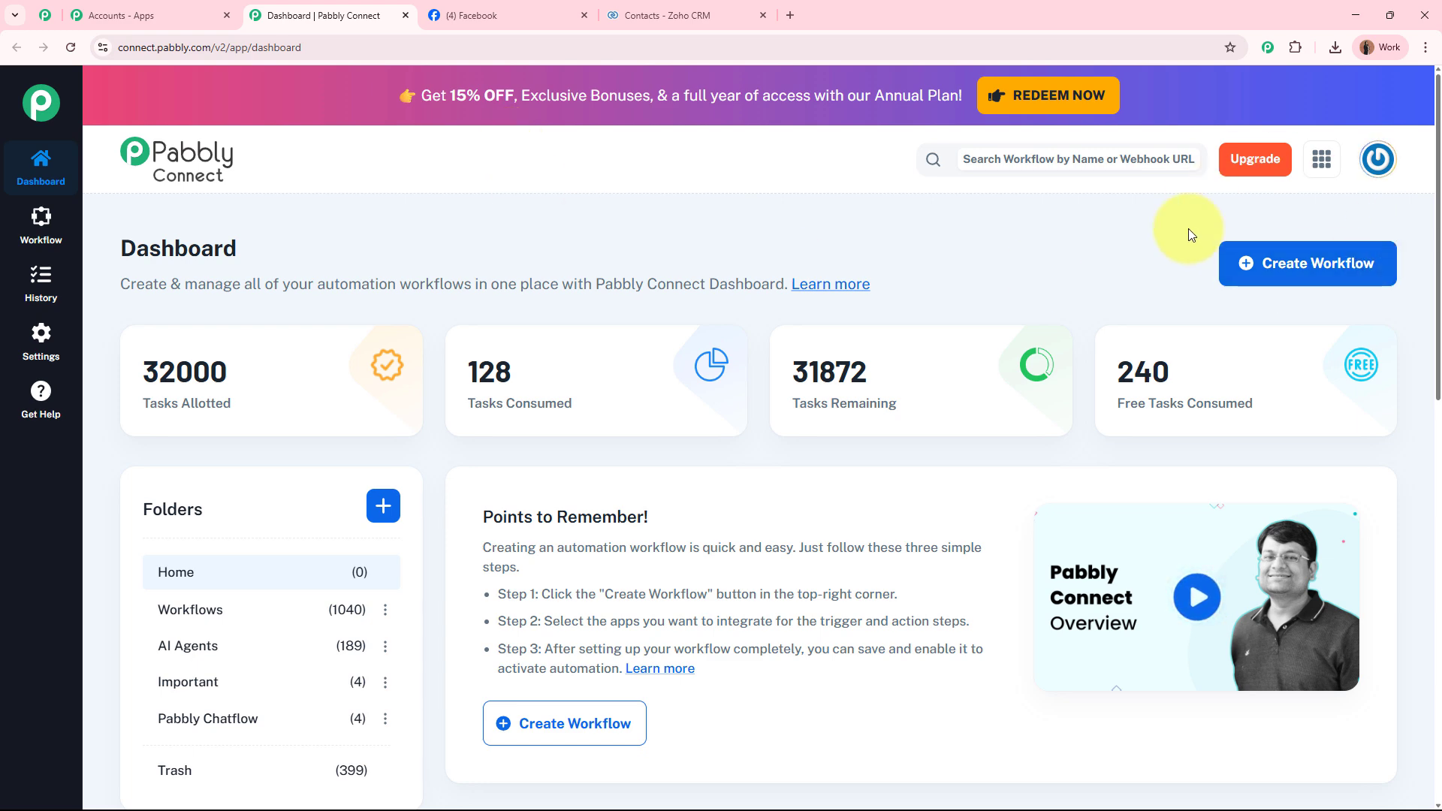
Create a New (Beta) workflow named 'Track Social Media Leads from Facebook to Zoho CRM' in the Workflows folder.
left_click(1292, 264)
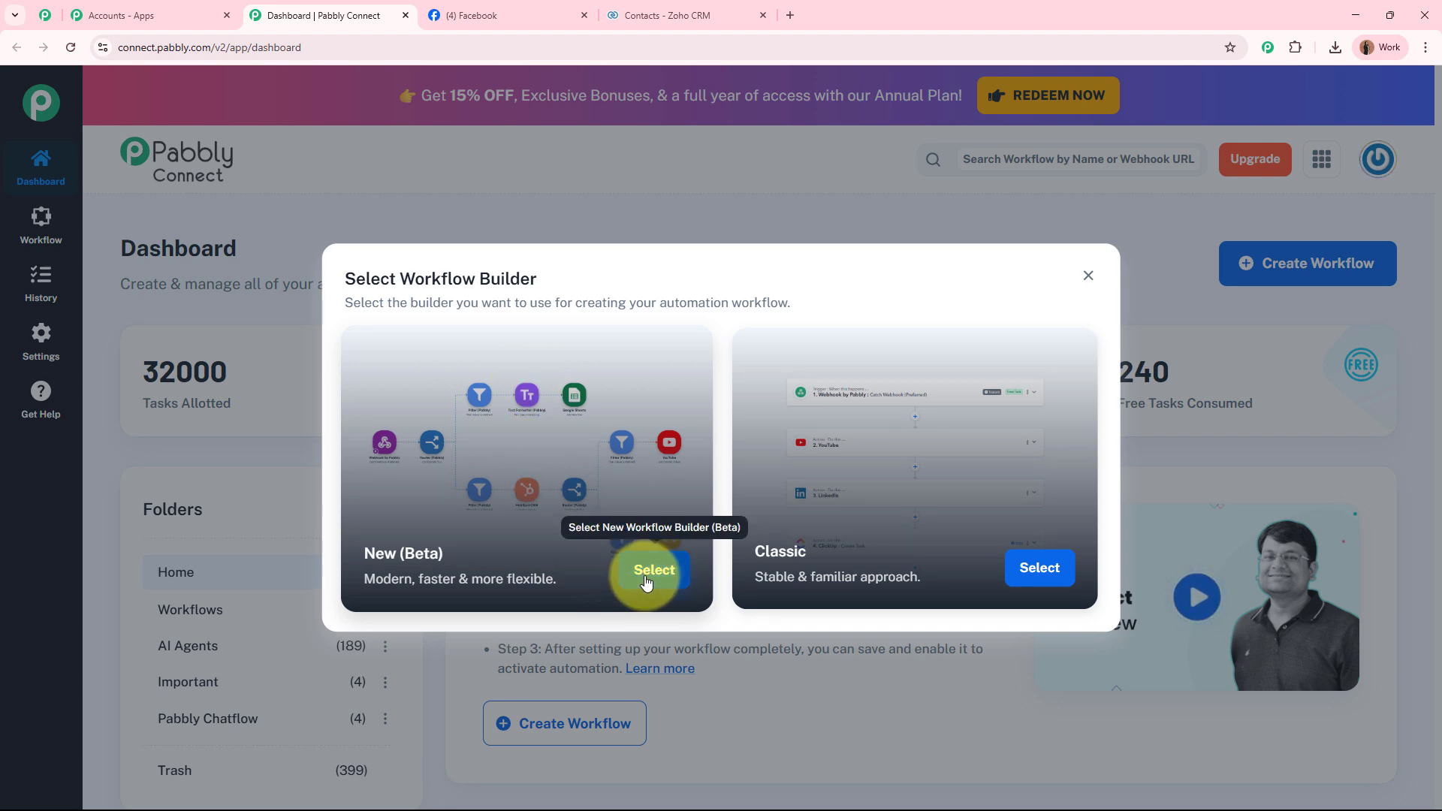
left_click(649, 572)
triple_click(605, 381)
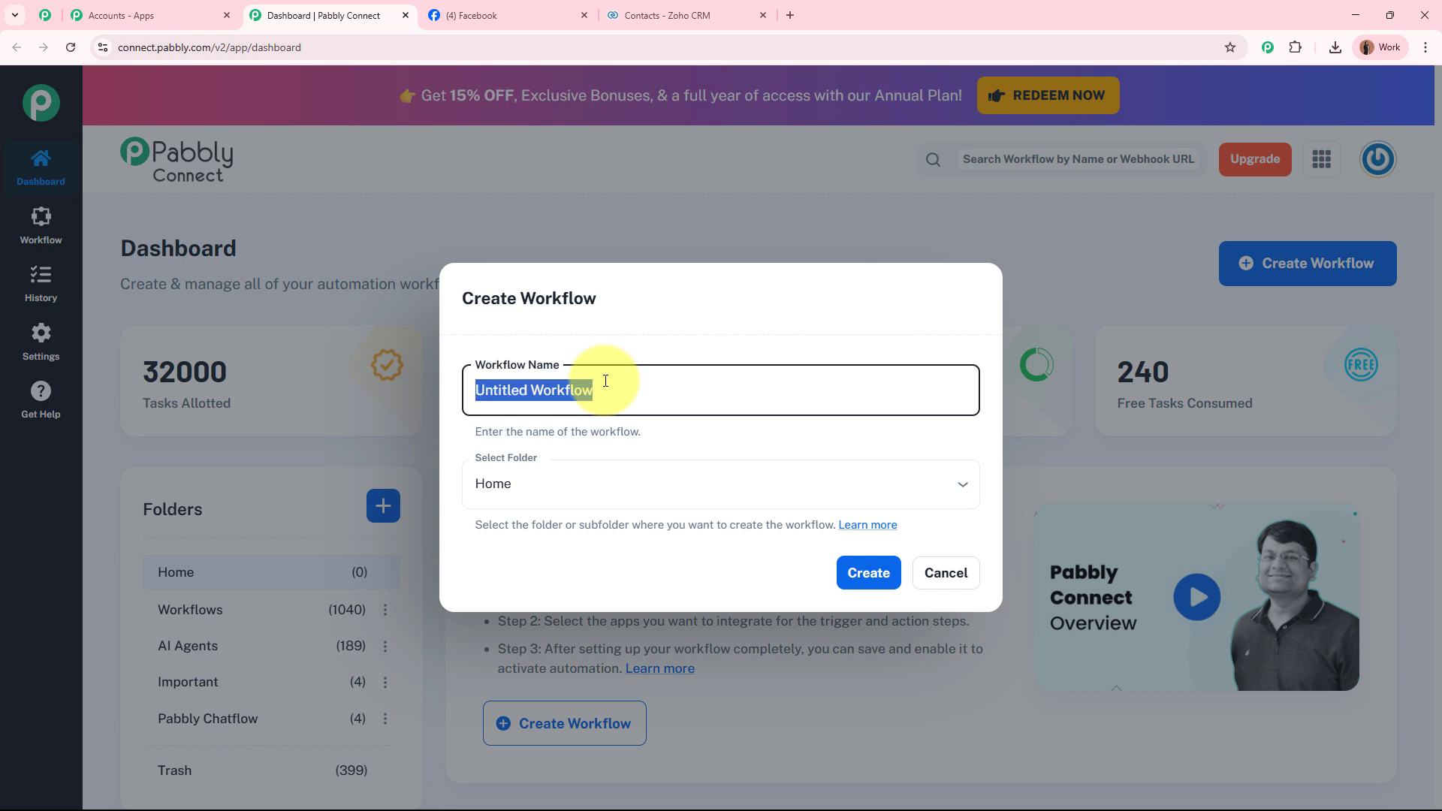
key("BackSpace")
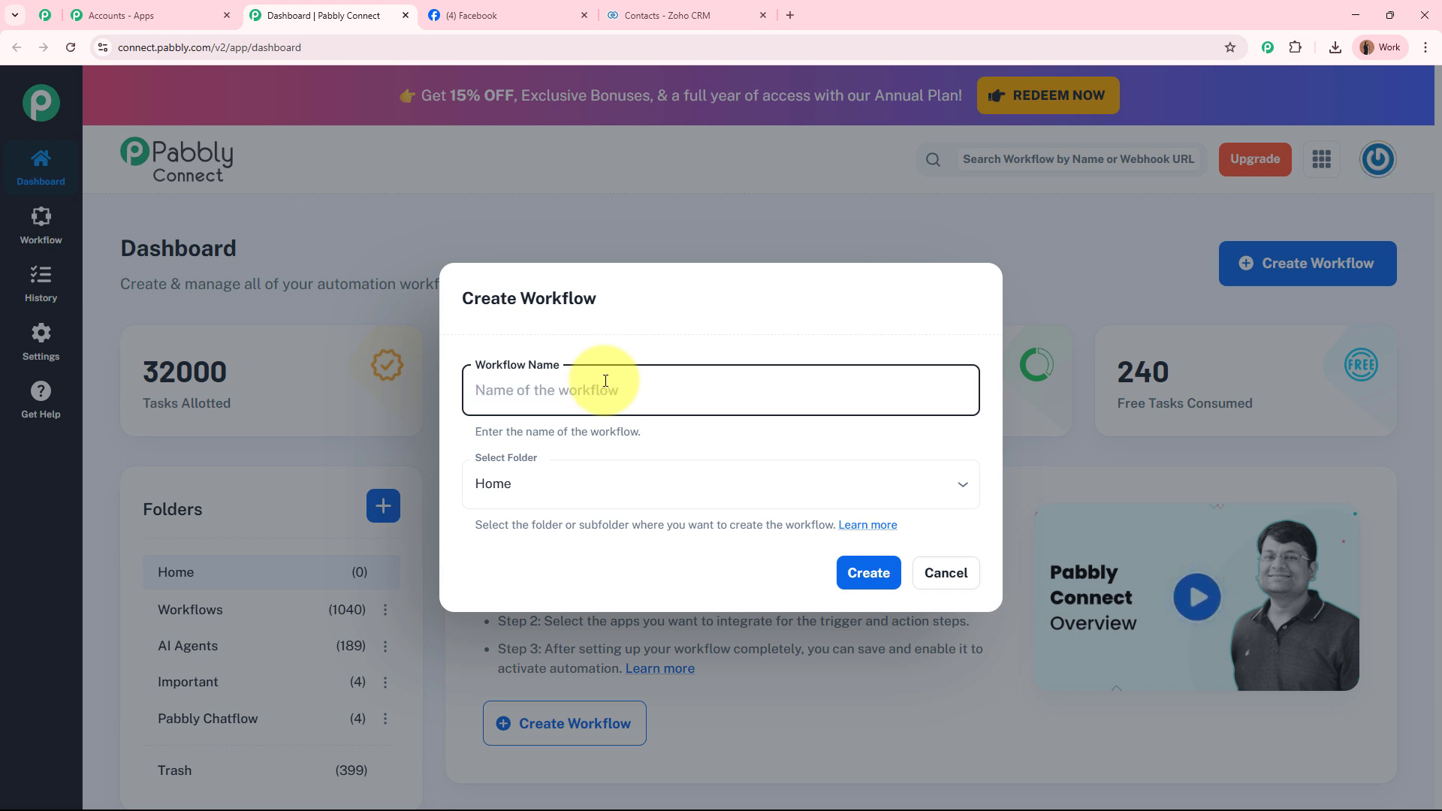
type("Track Social Media Leads from Facebook to Zoho CRM")
left_click(715, 337)
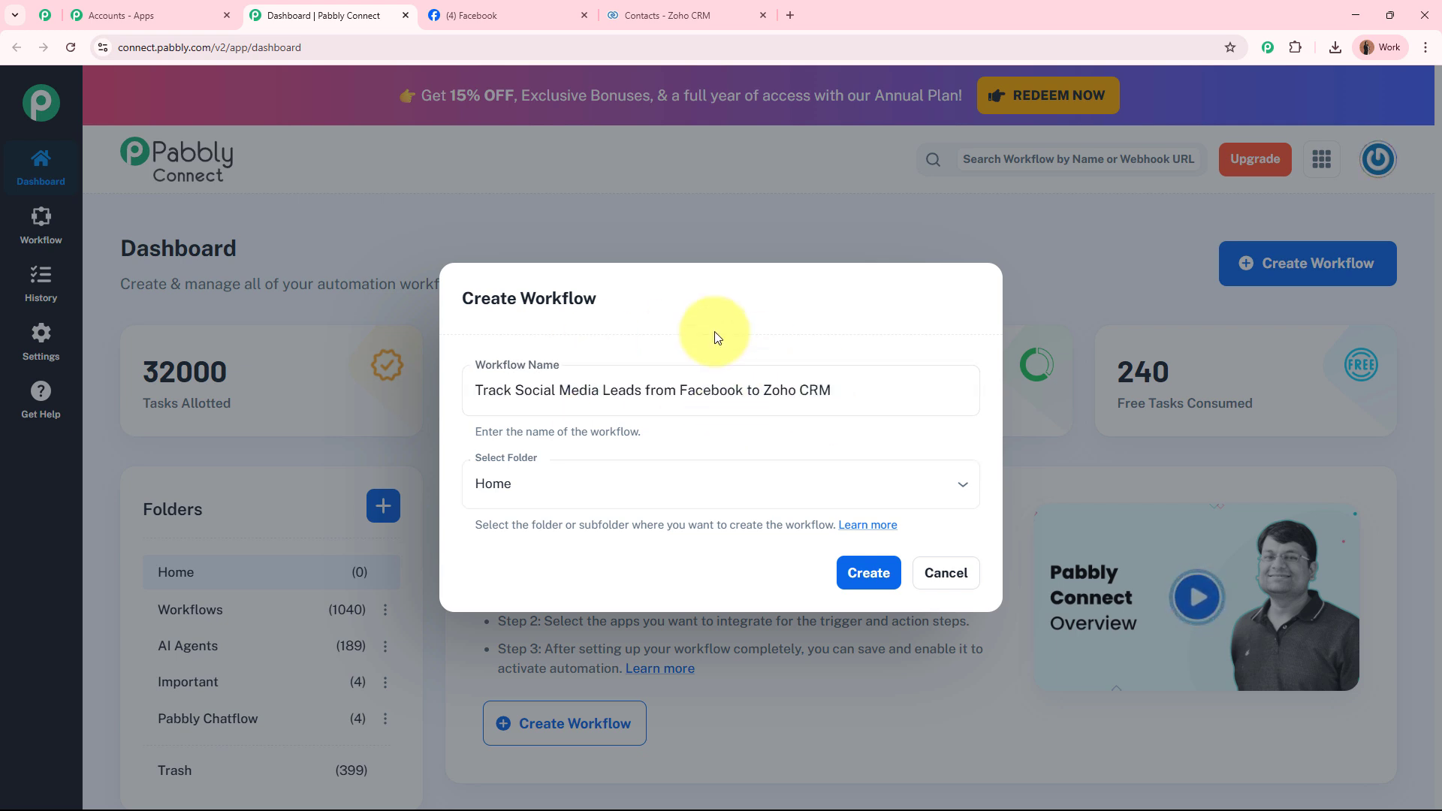
left_click(522, 504)
left_click(525, 565)
left_click(856, 573)
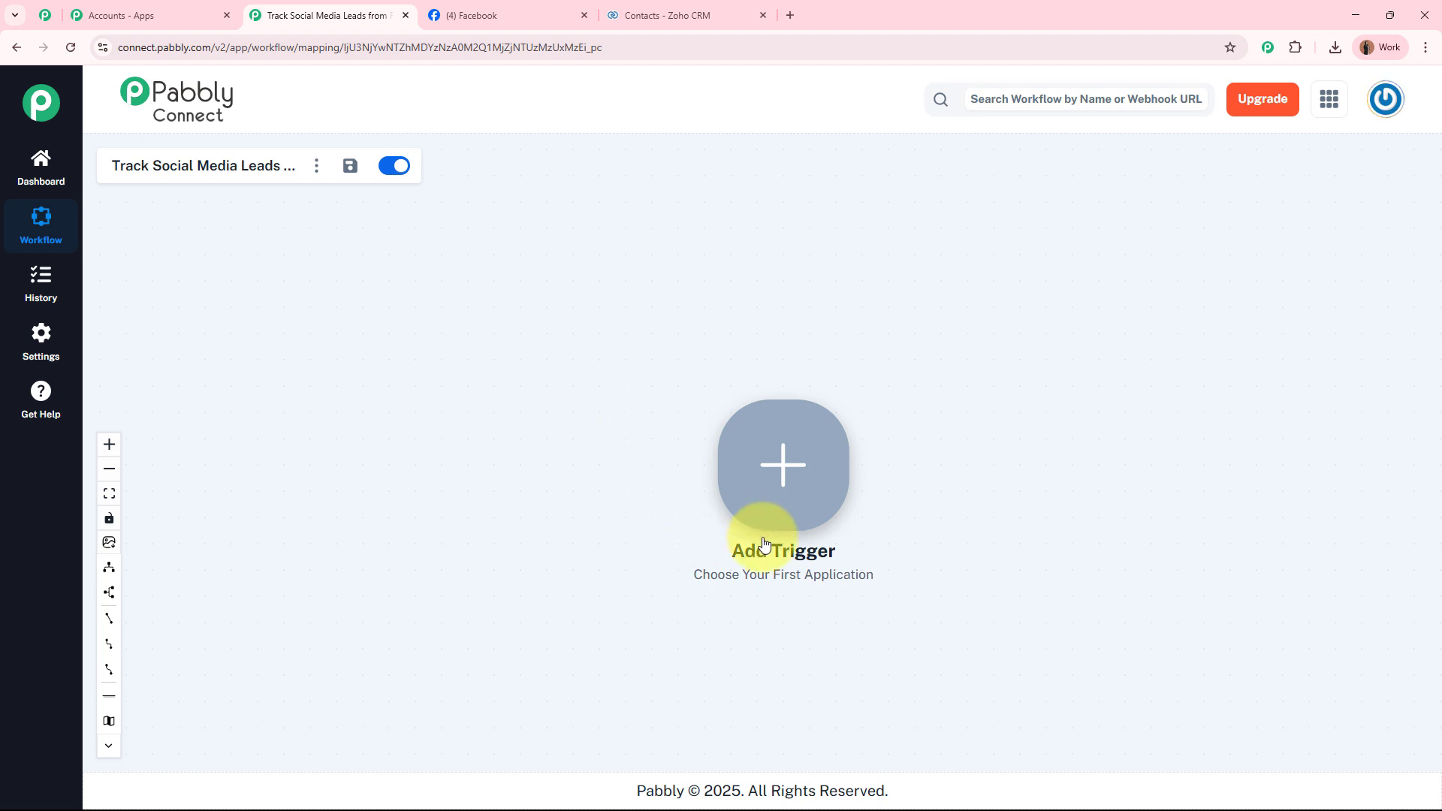
Set the trigger to Facebook Lead Ads with the New Lead Instant event and begin connecting.
right_click(769, 447)
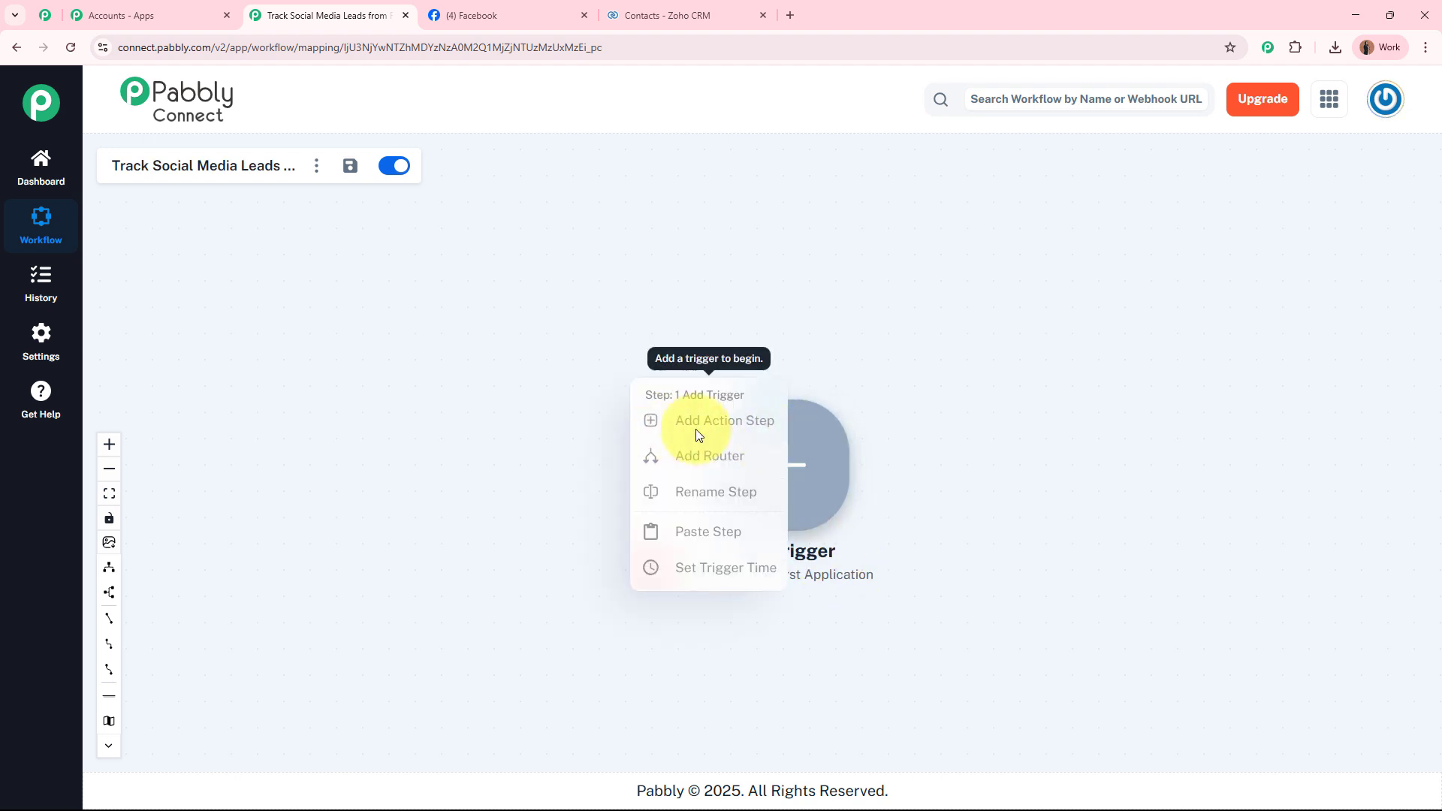
left_click(809, 288)
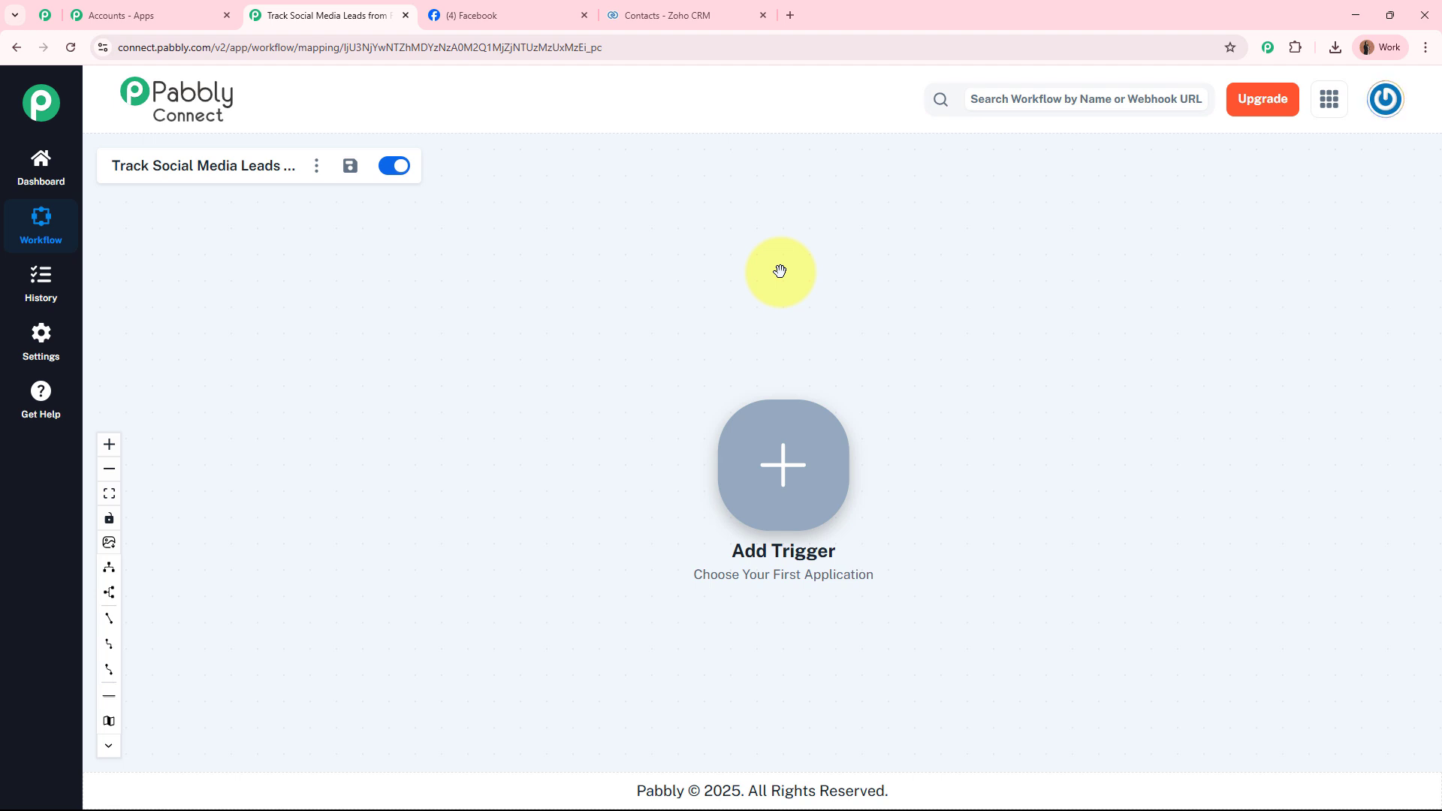
left_click(773, 493)
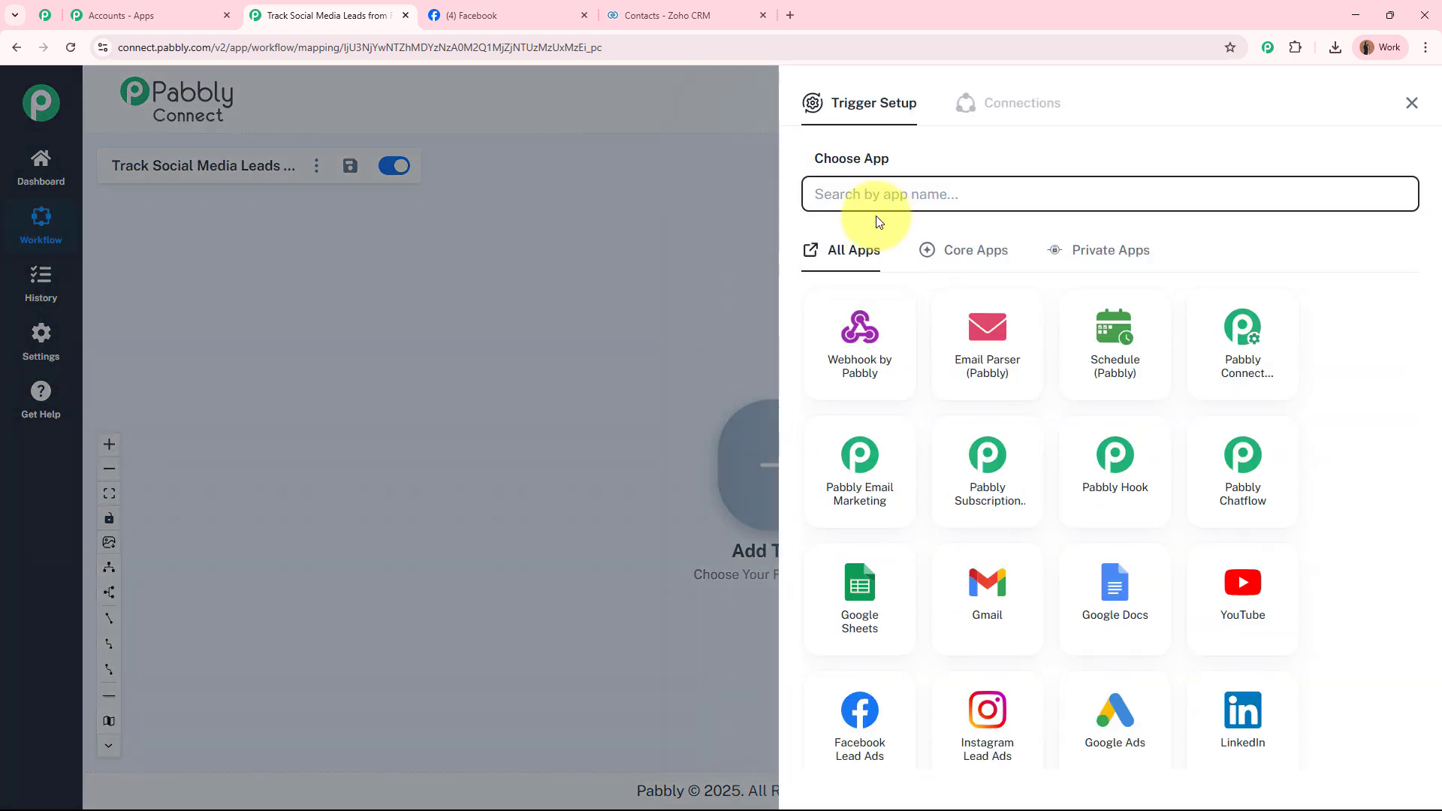
type("Fac")
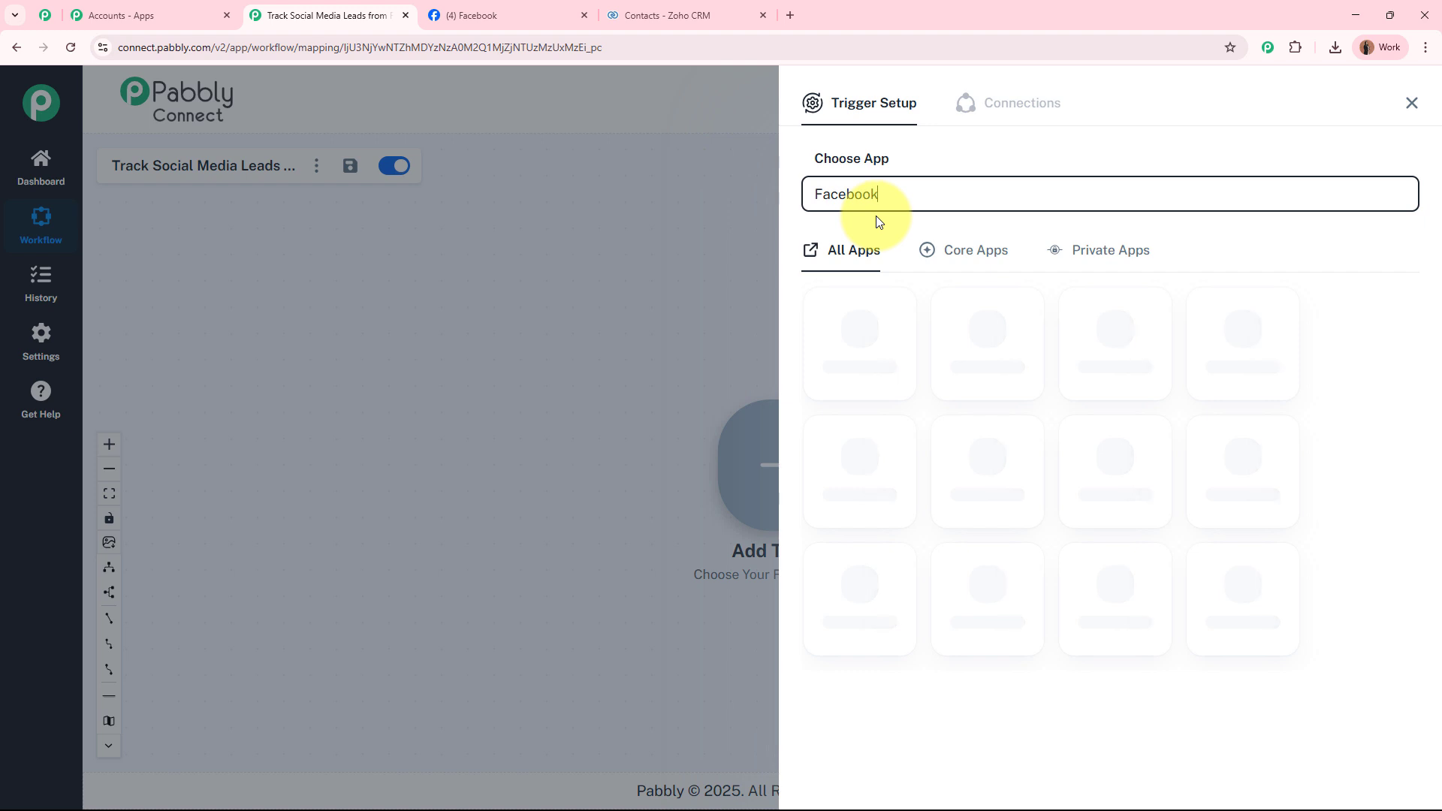
type("ebook")
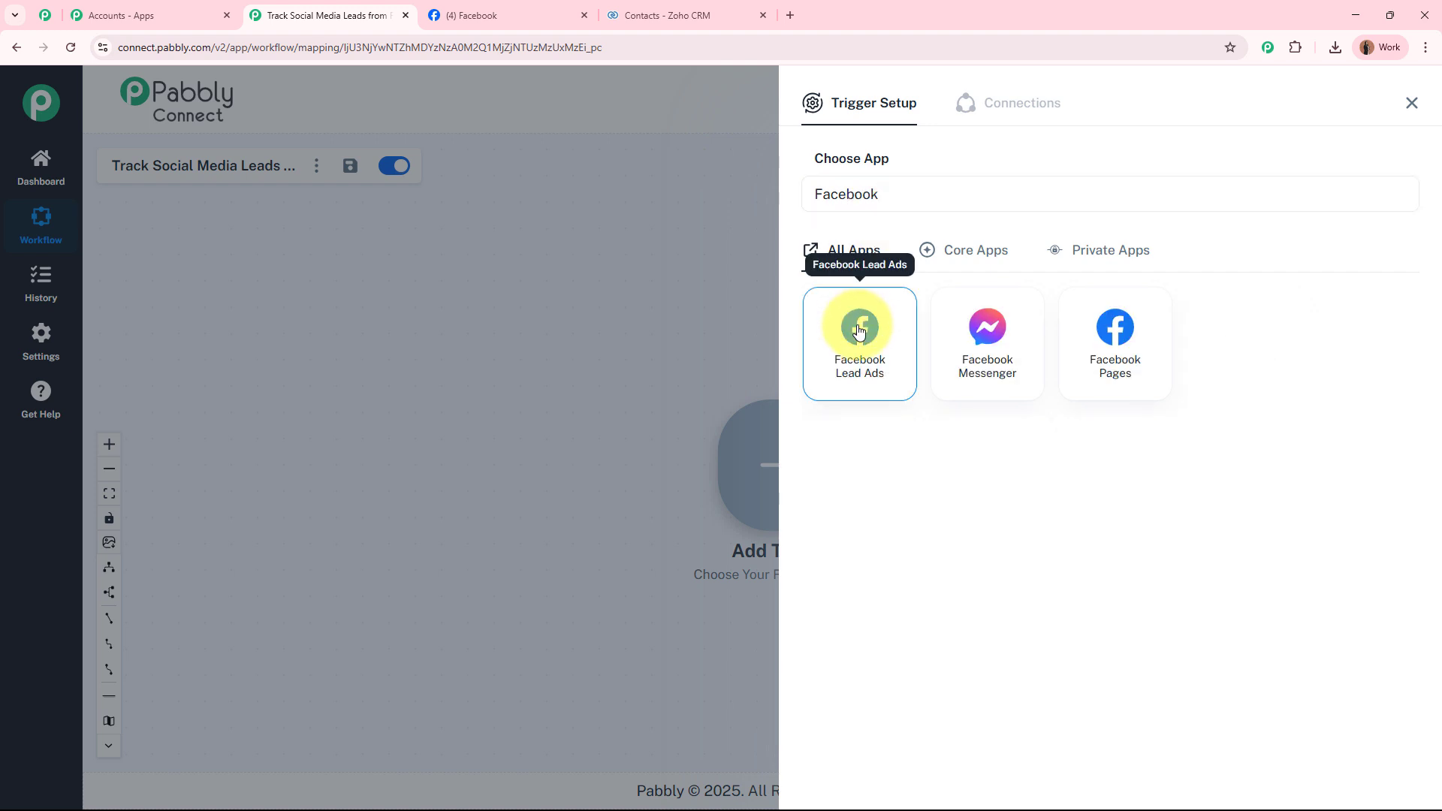
left_click(859, 327)
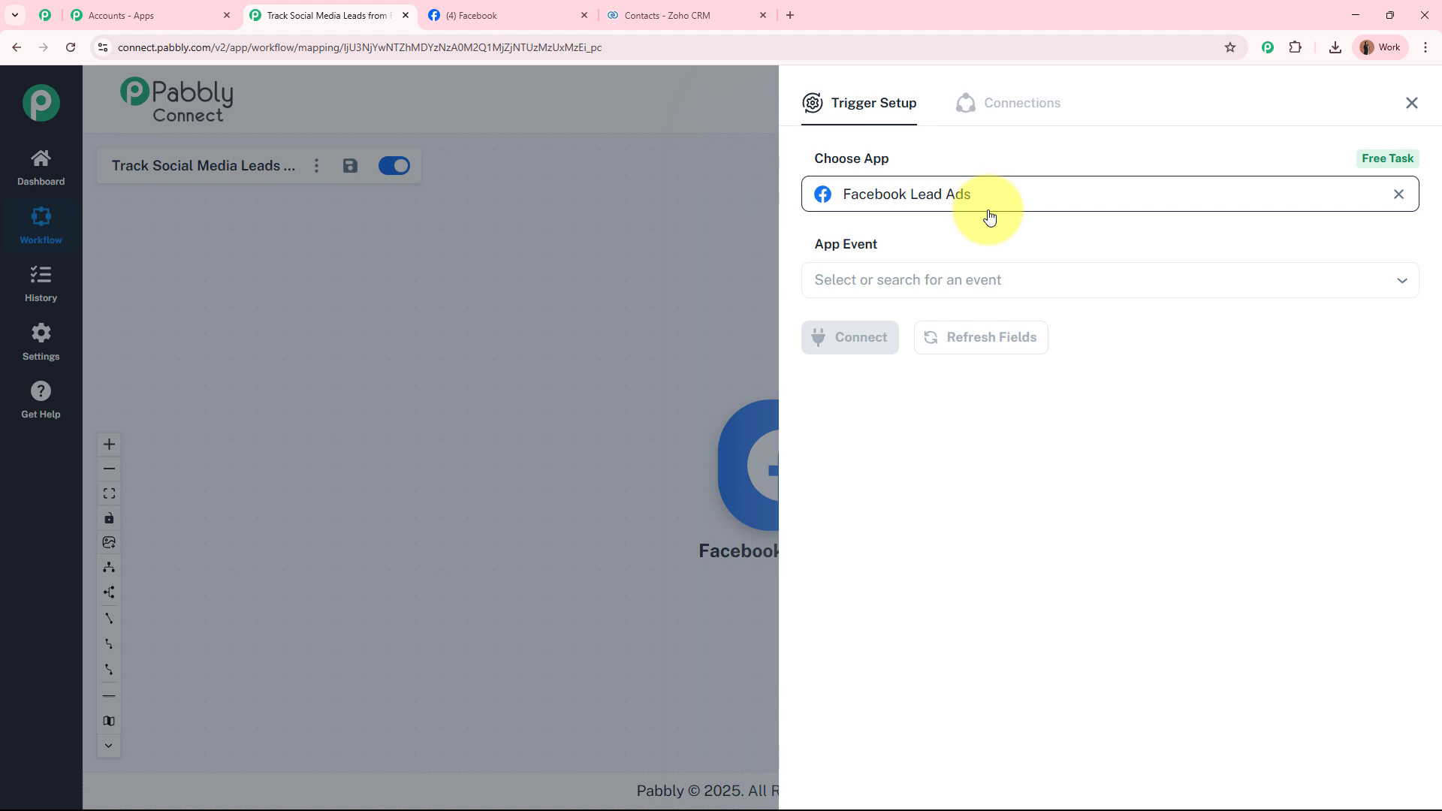
left_click(917, 280)
left_click(907, 330)
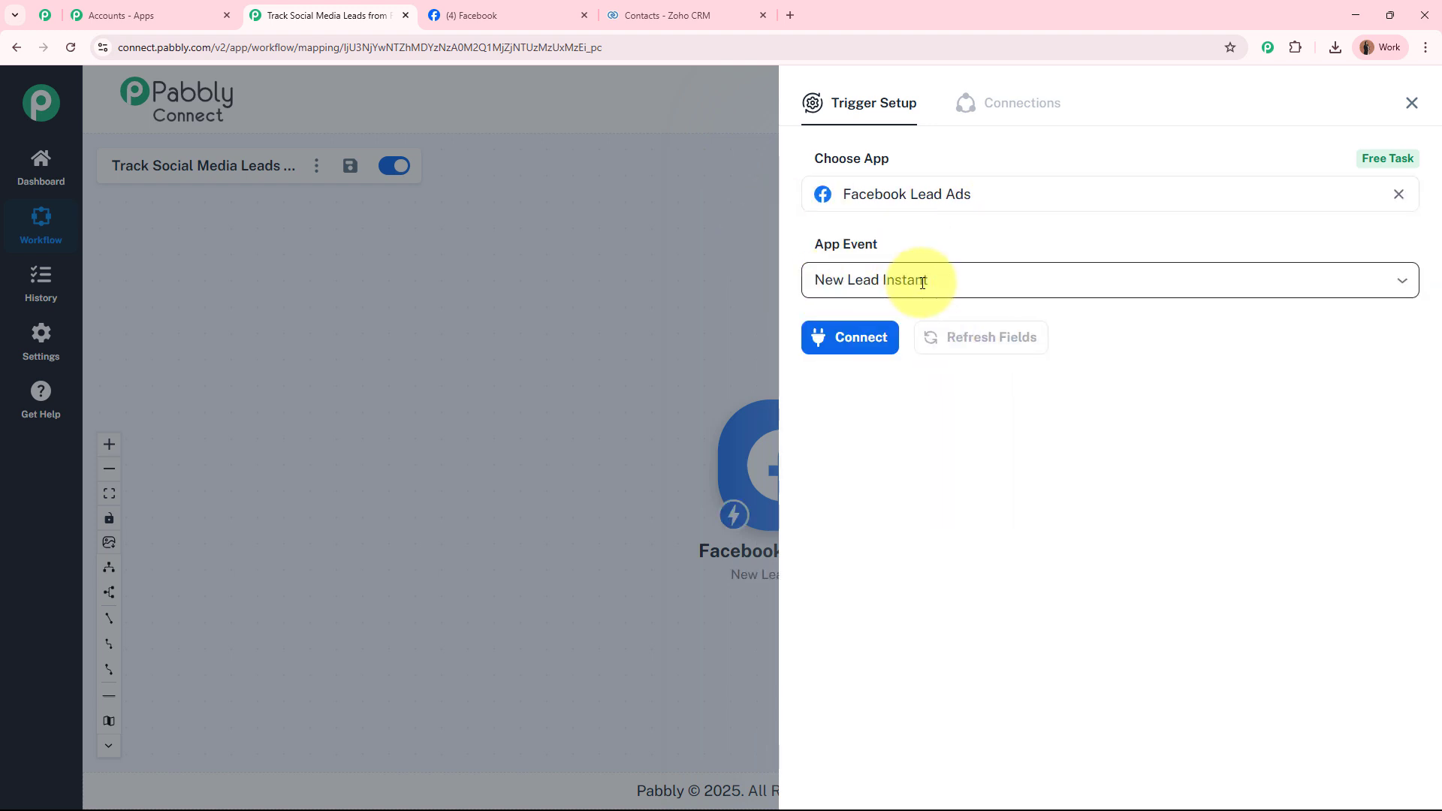
left_click(869, 338)
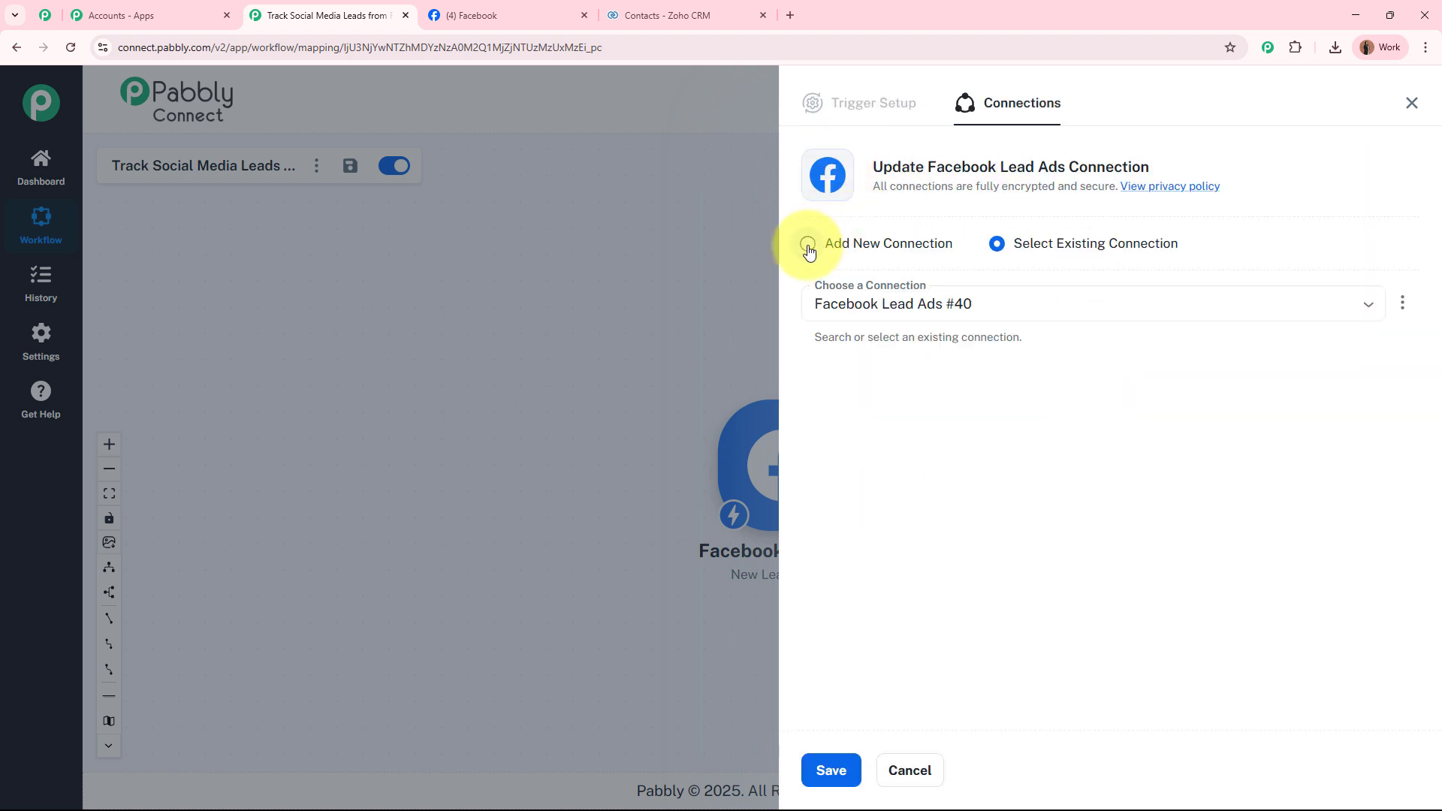
Add a new Facebook Lead Ads connection and authorize the account.
left_click(808, 246)
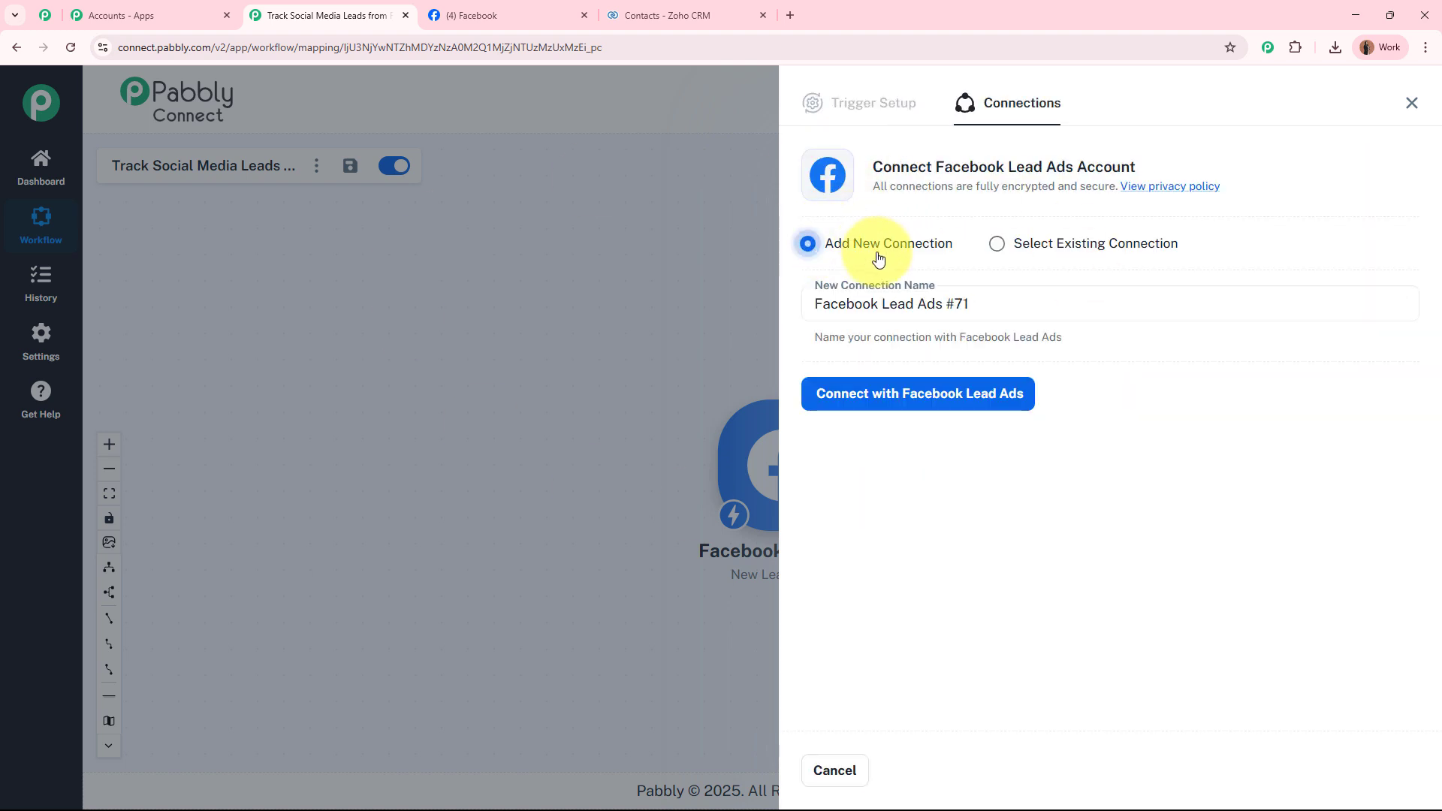
left_click(1001, 404)
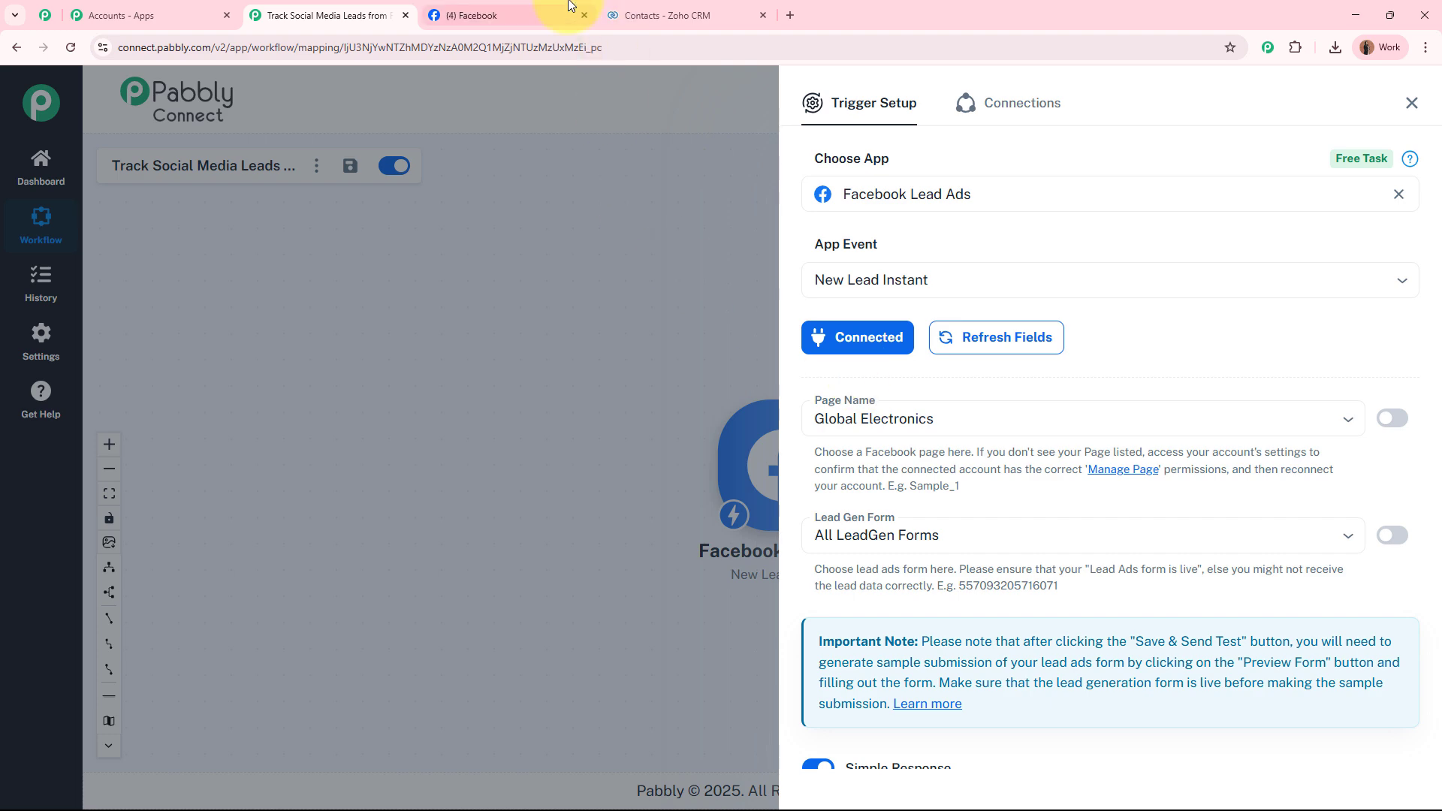
Check the Digital Dynamics page name on Facebook, then return to the trigger setup.
left_click(518, 15)
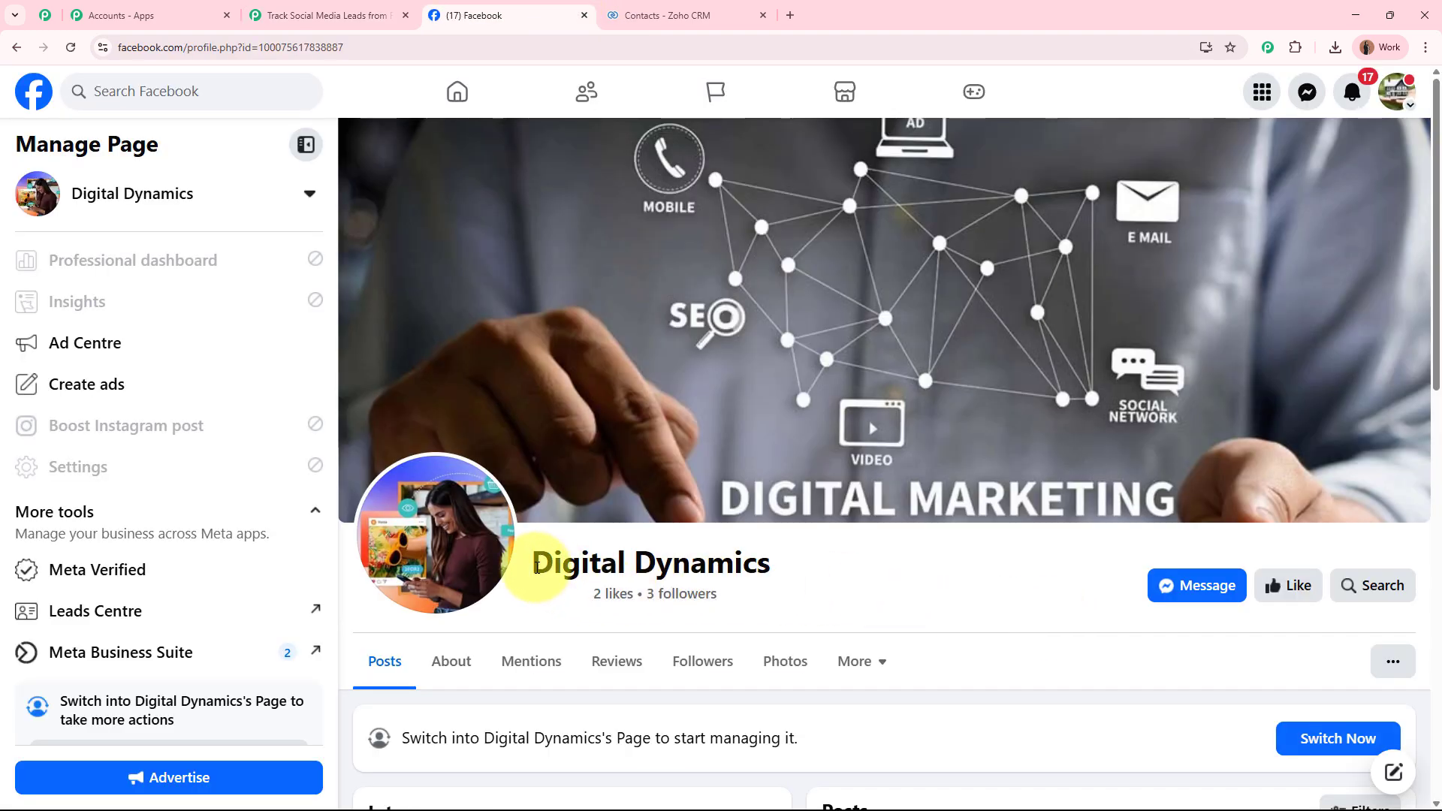
left_click_drag(538, 565, 824, 573)
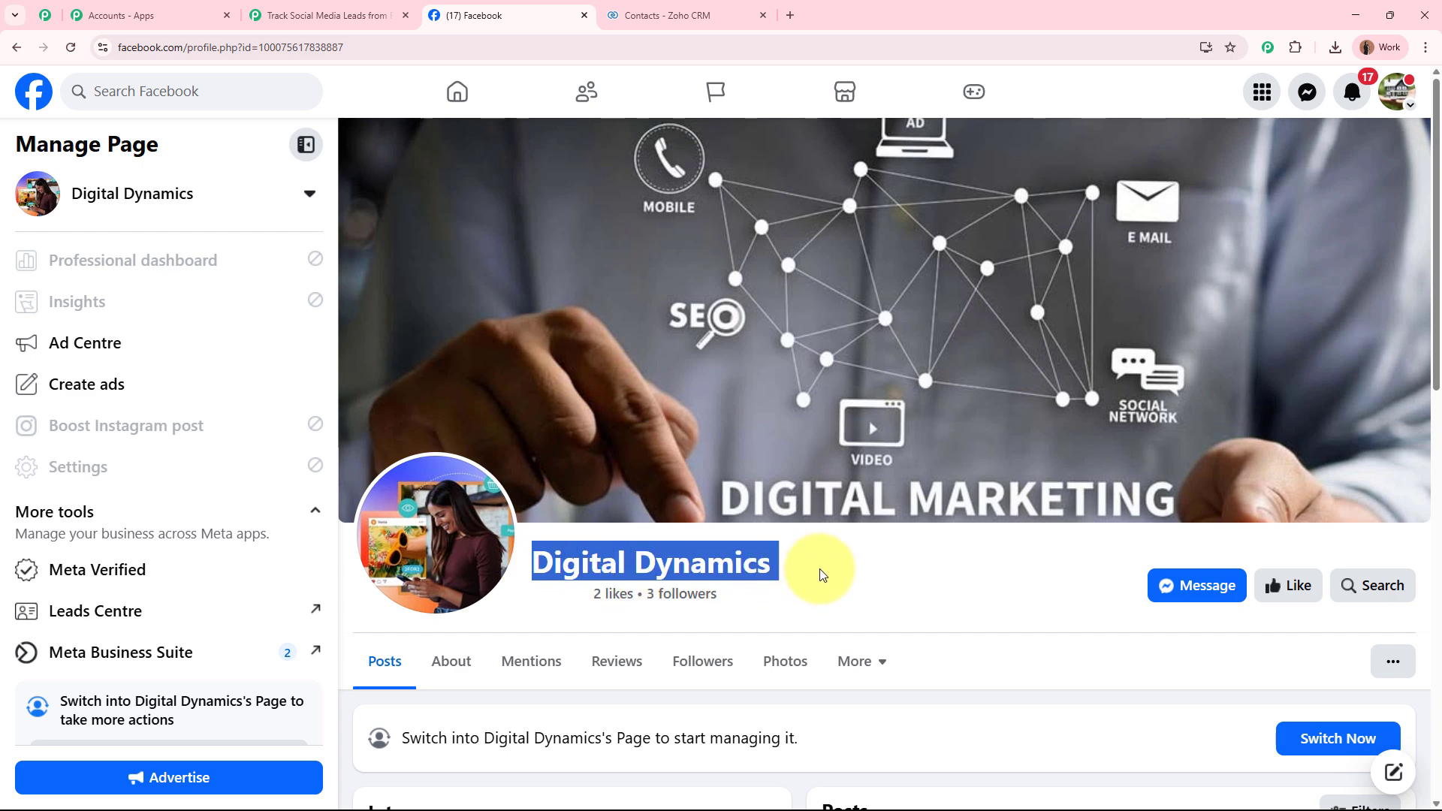
left_click(1028, 586)
left_click(338, 15)
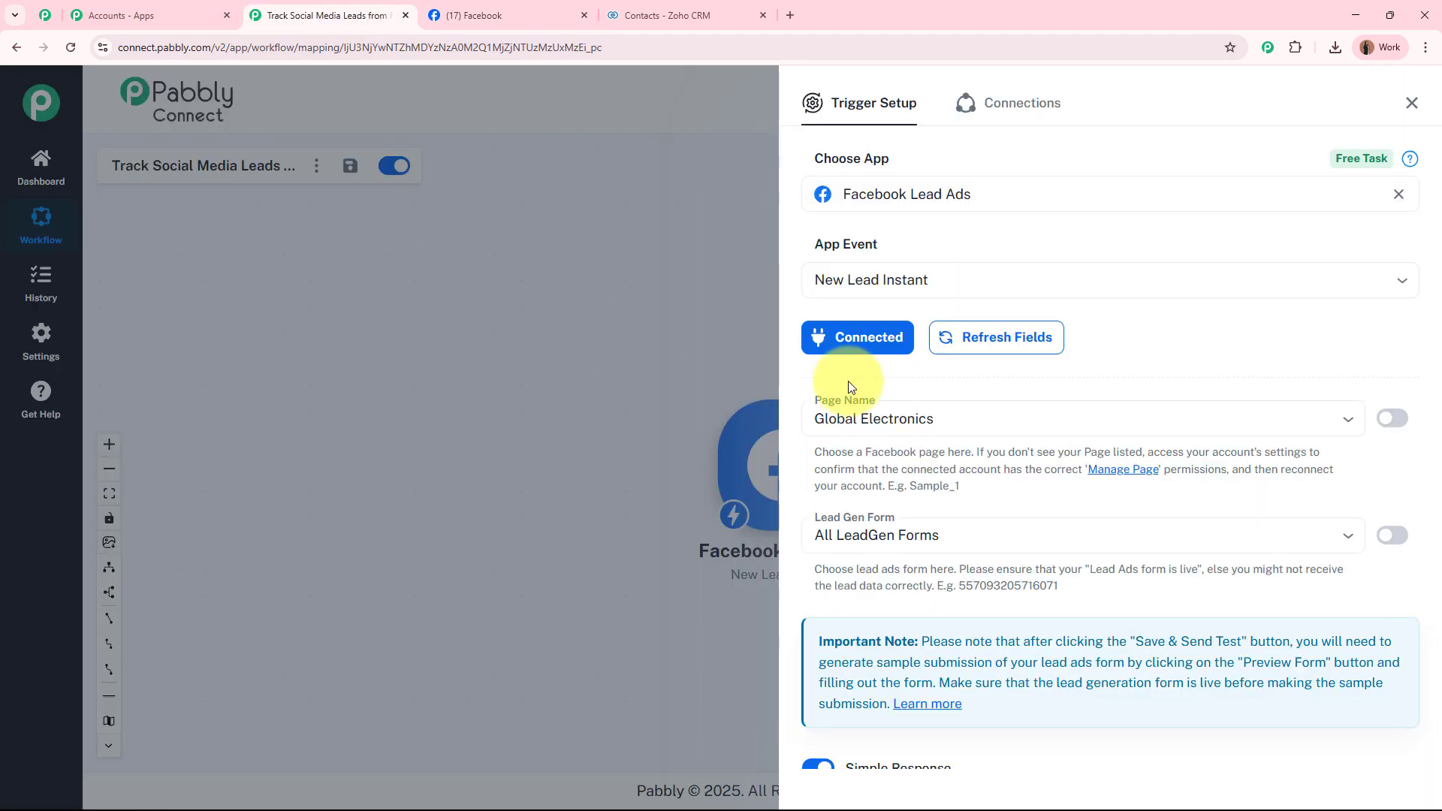
Choose page Digital Dynamics and the Digital Dynamics Lead Form, then save and send a test request.
left_click(978, 417)
type("digi")
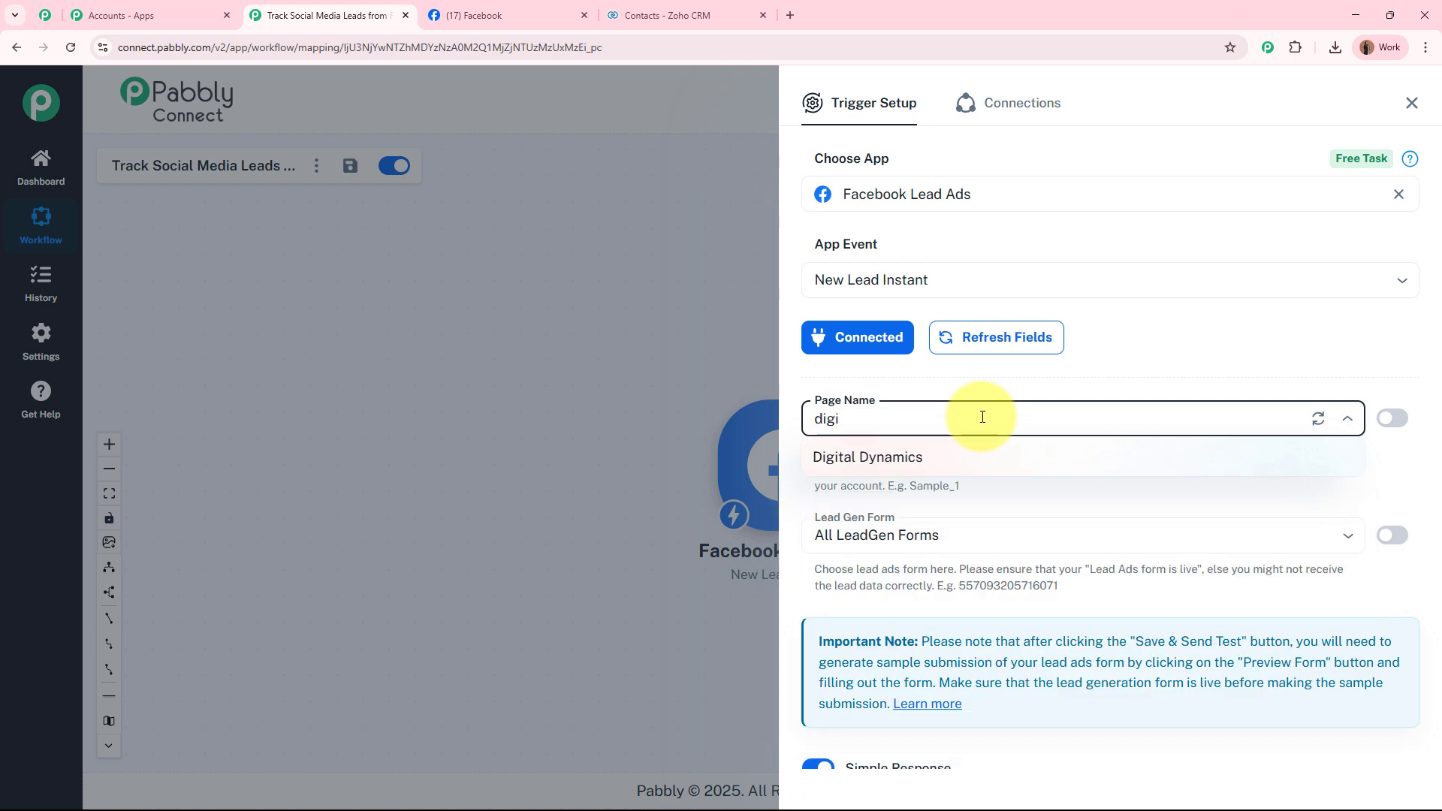
left_click(971, 463)
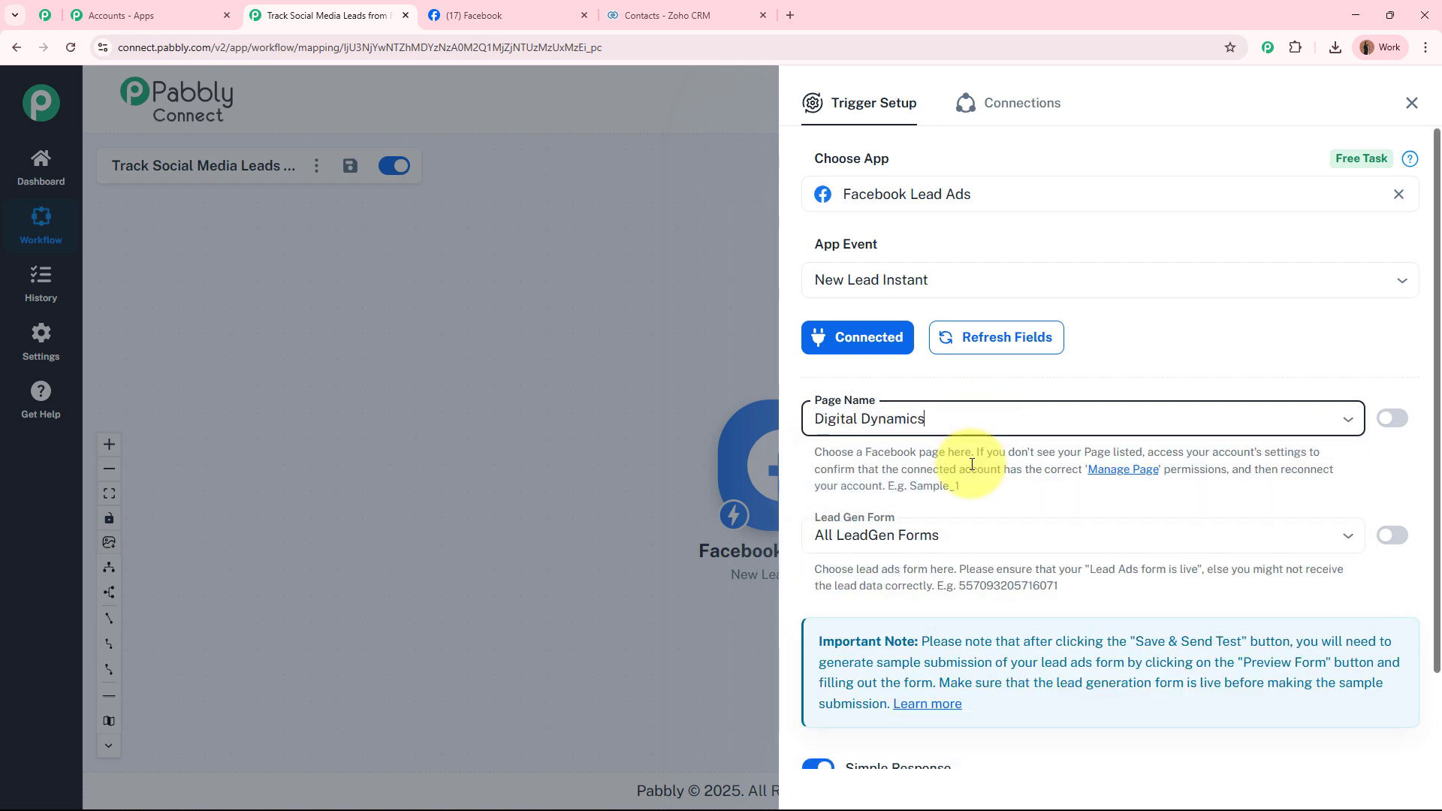
left_click(969, 534)
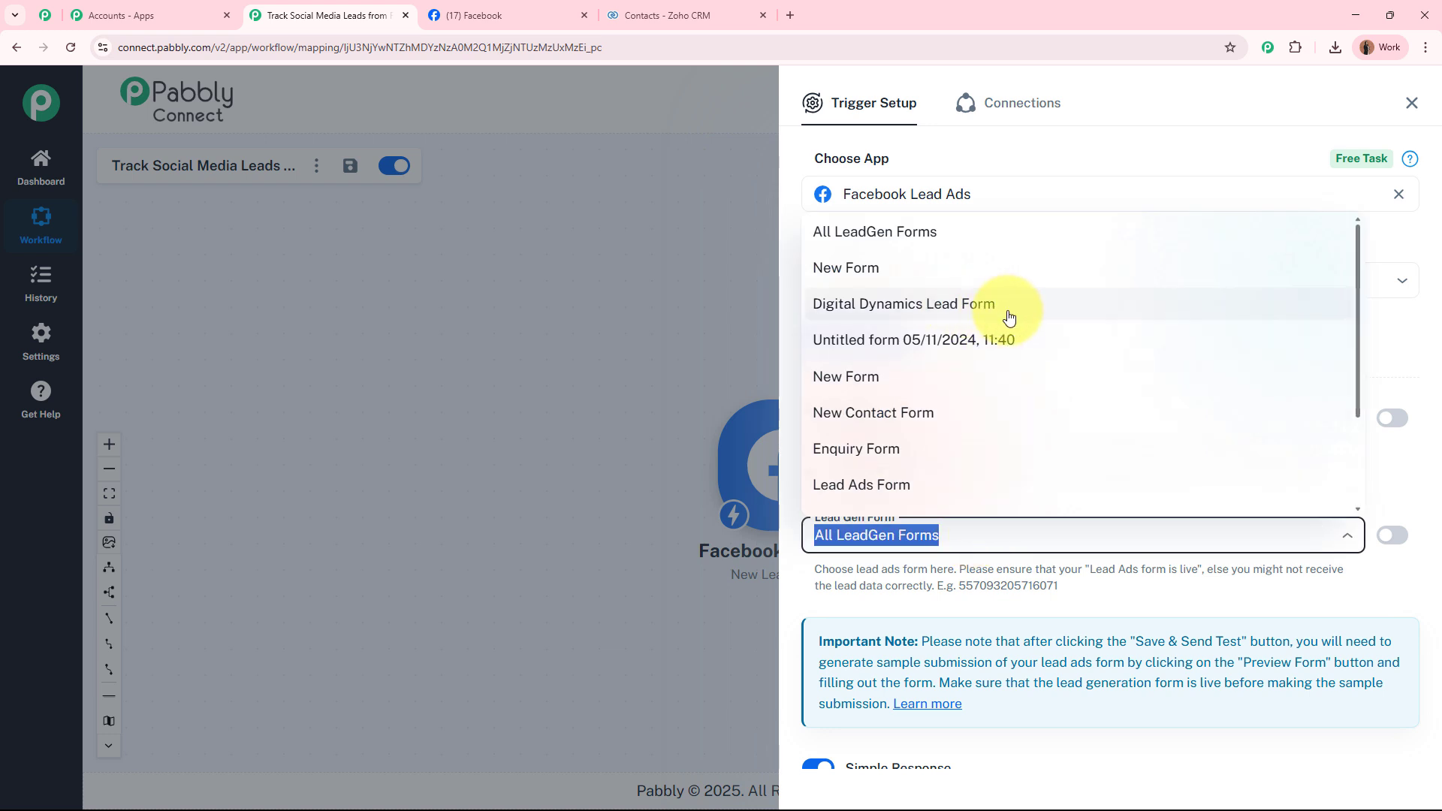
left_click(1009, 317)
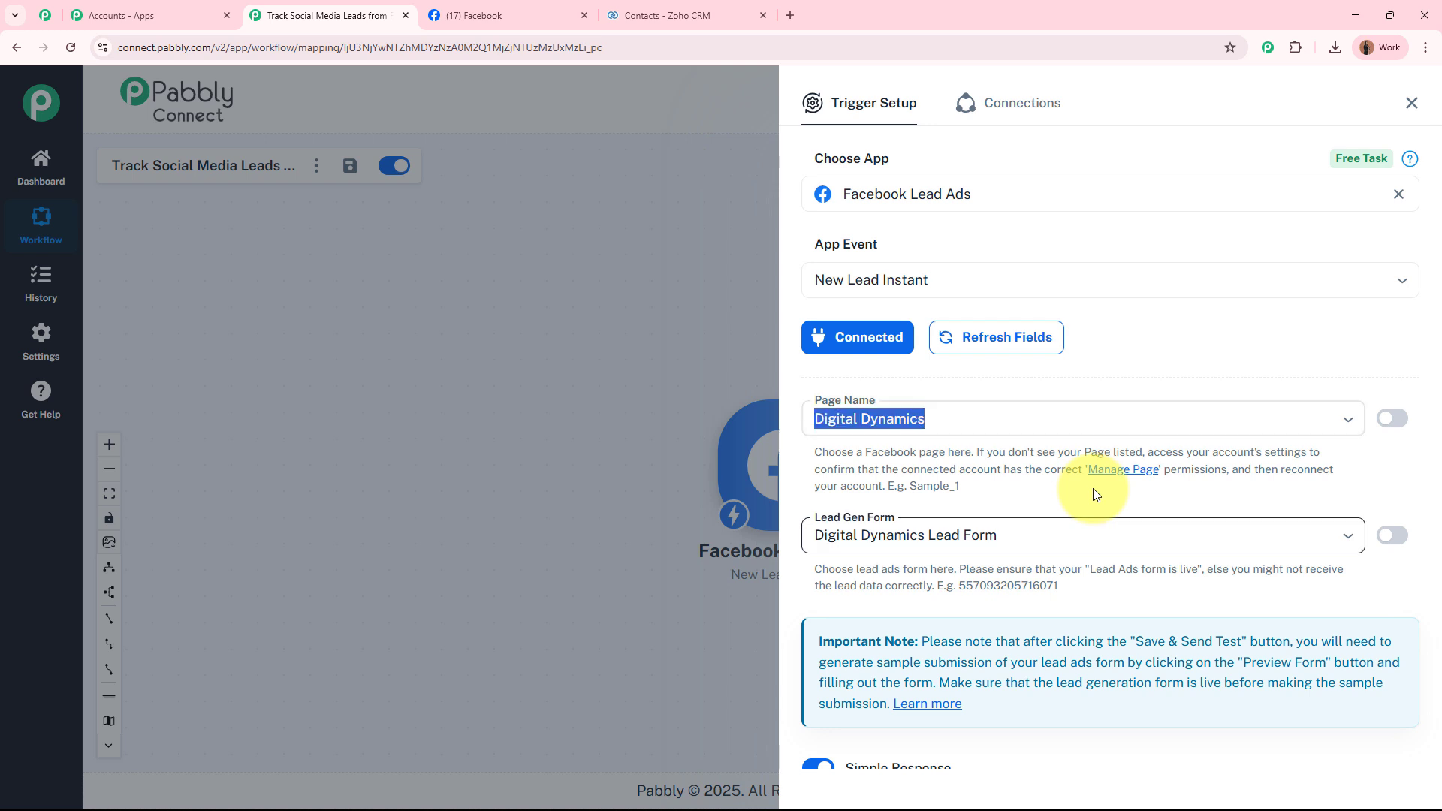
scroll(1093, 489, "down", 2)
left_click(908, 704)
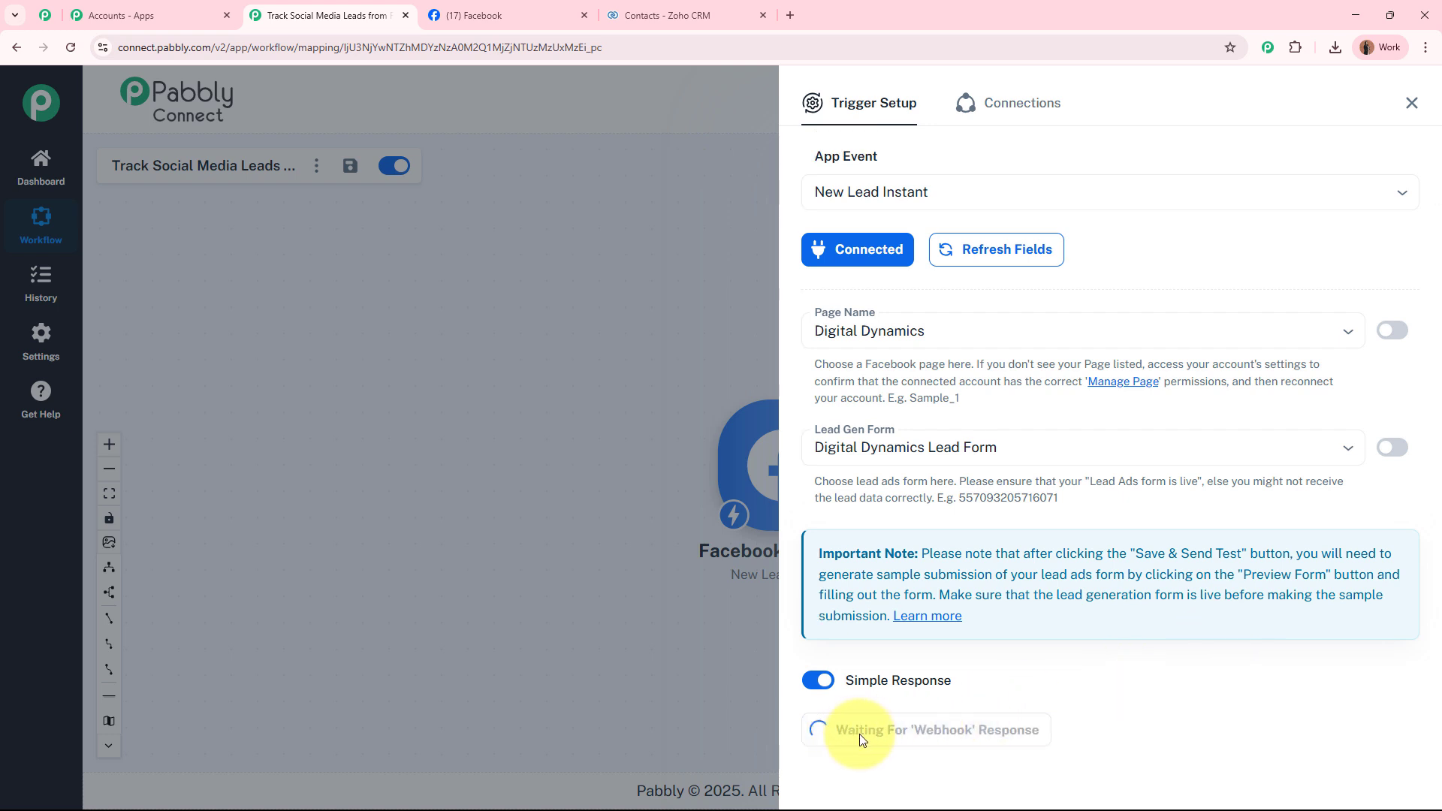
Let the trigger wait for the webhook response and switch to the Lead Ads Testing Tool.
scroll(1033, 729, "up", 2)
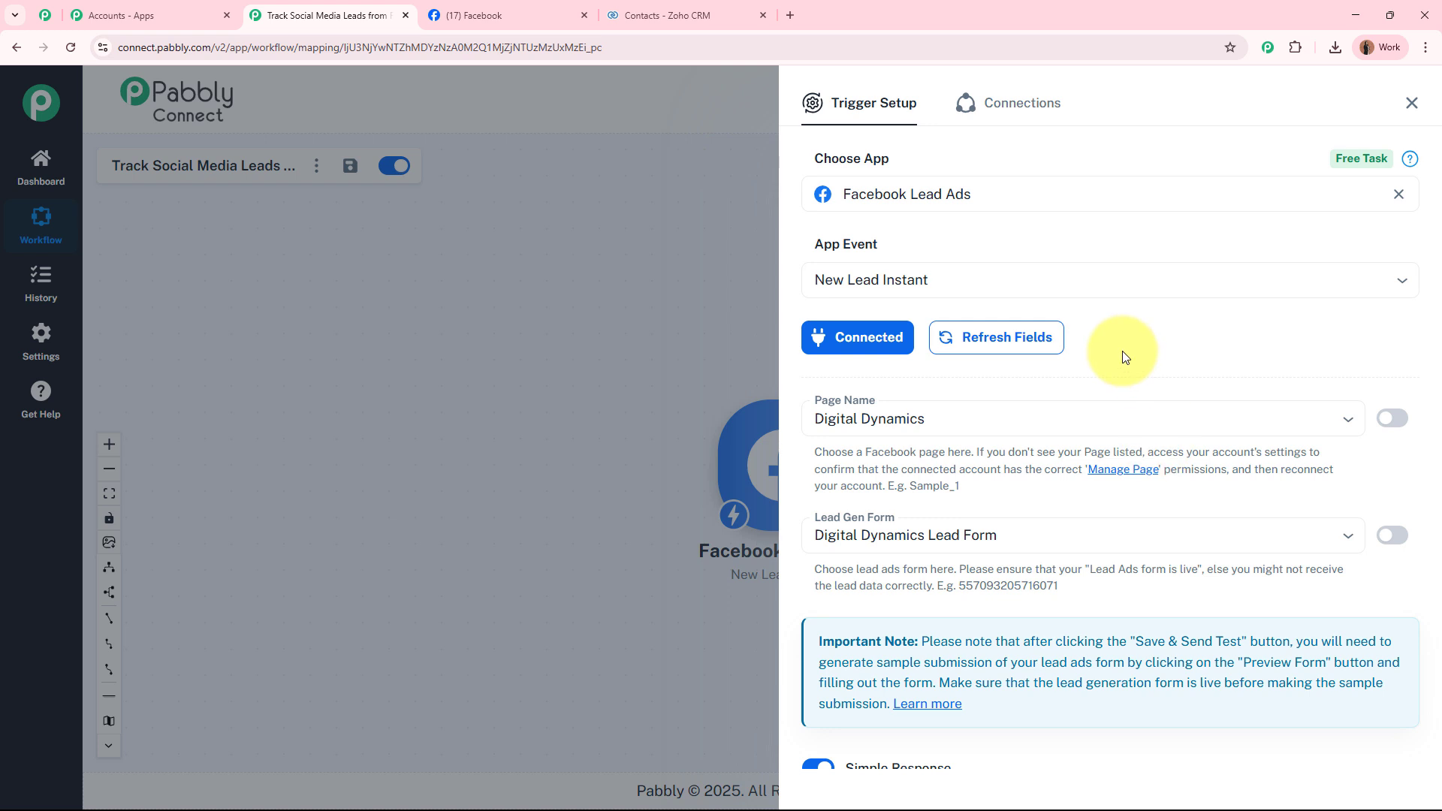
key("alt+Tab")
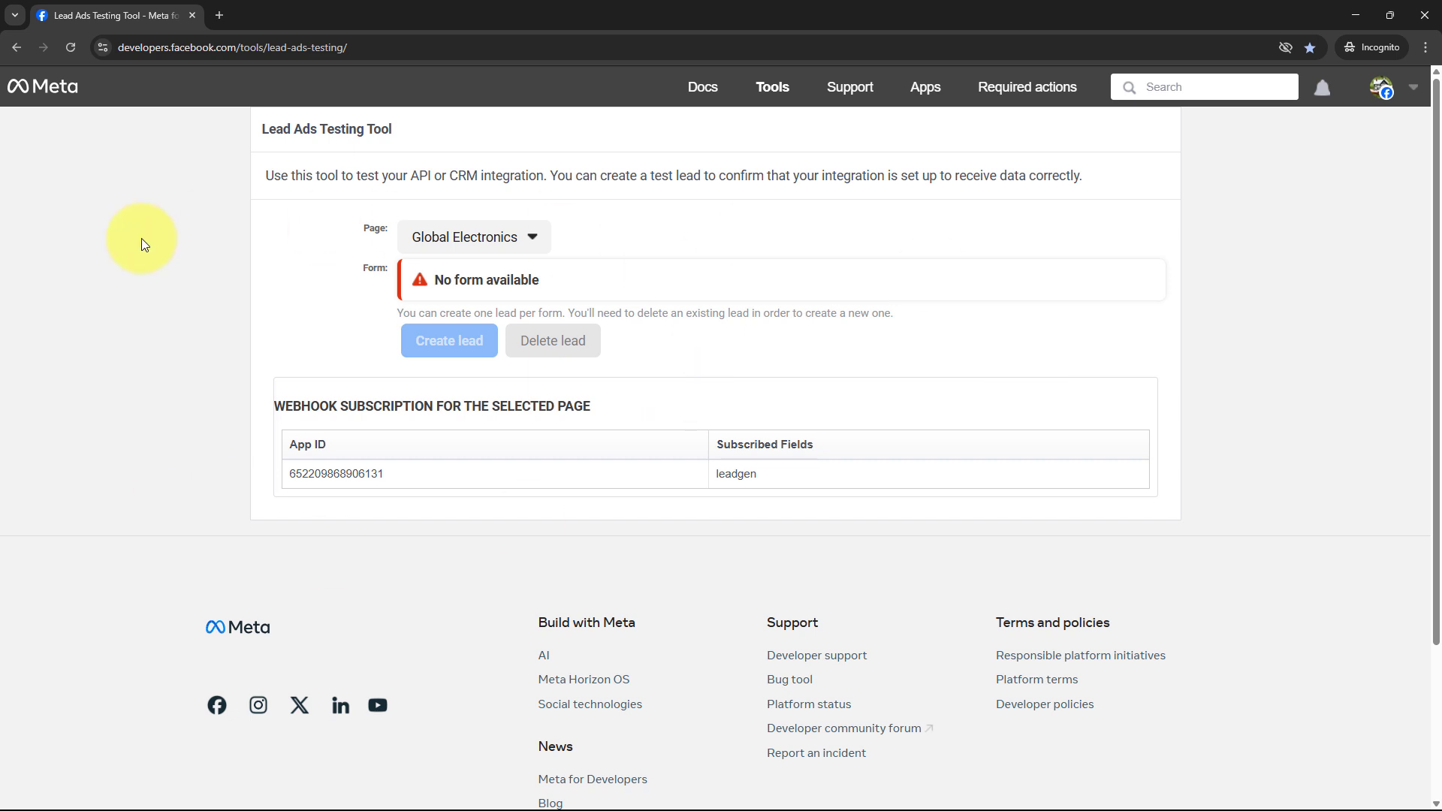
Select page Digital Dynamics and the Digital Dynamics Lead Form in the testing tool, then preview it.
left_click(516, 242)
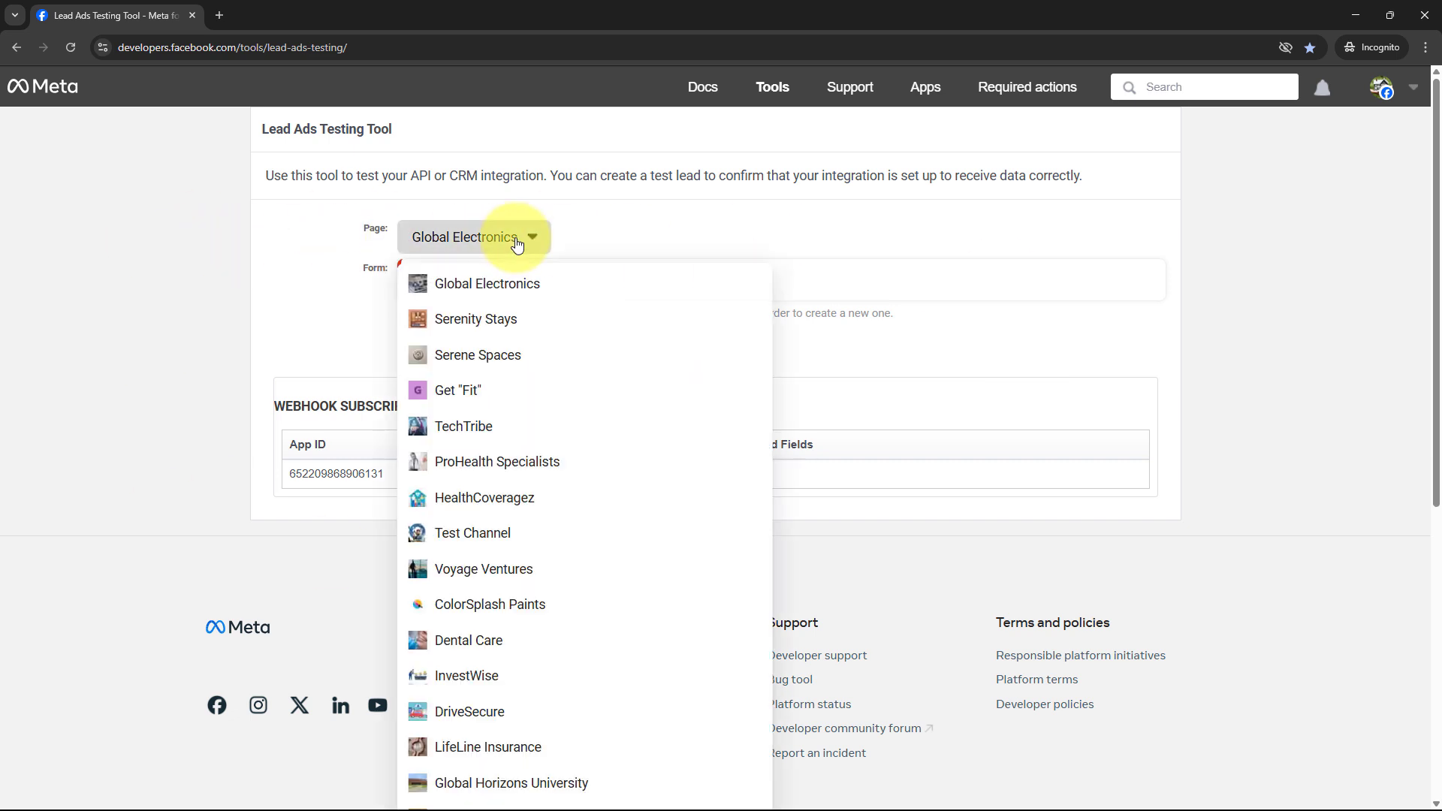
scroll(552, 639, "down", 6)
left_click(536, 685)
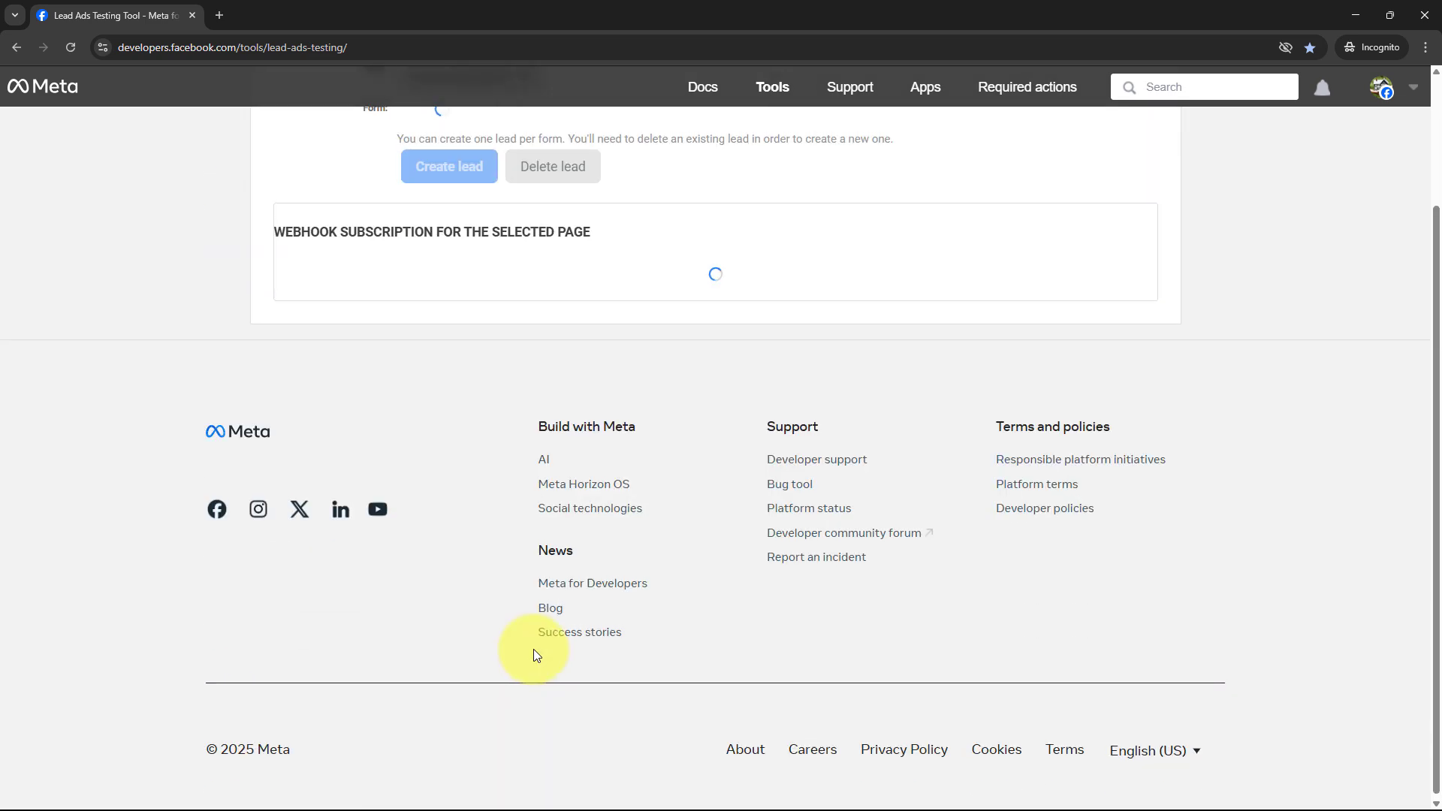
scroll(533, 650, "up", 3)
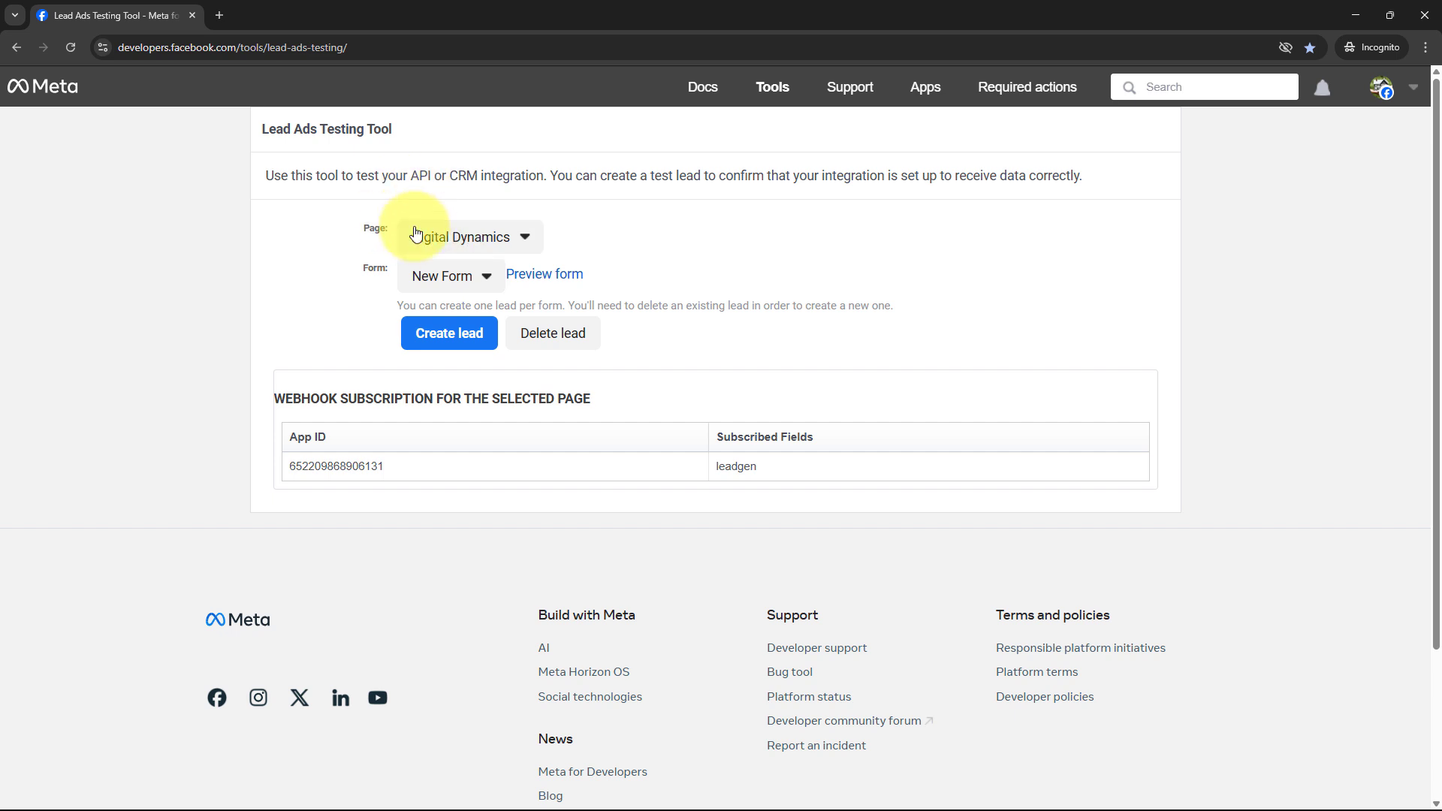
left_click(470, 282)
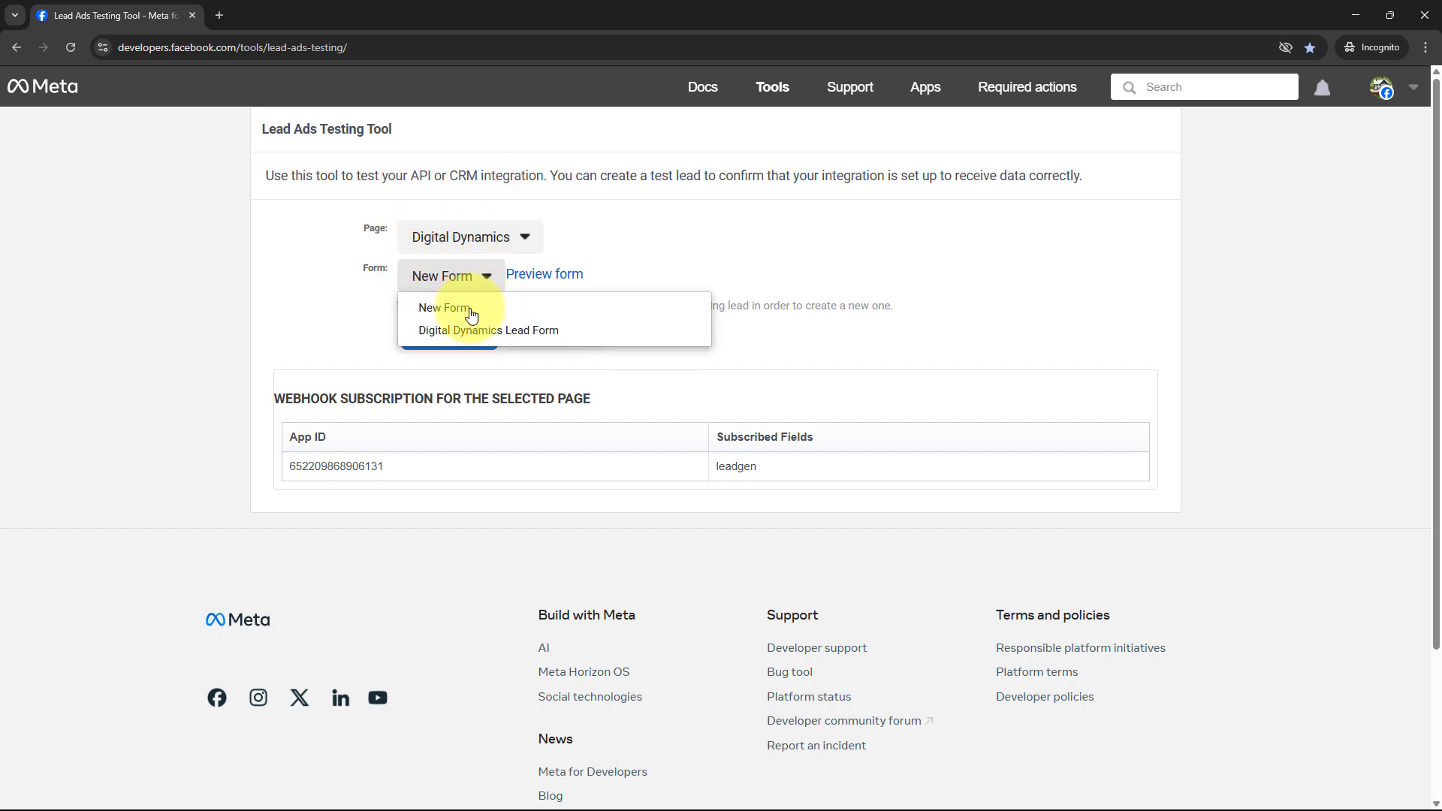
left_click(453, 325)
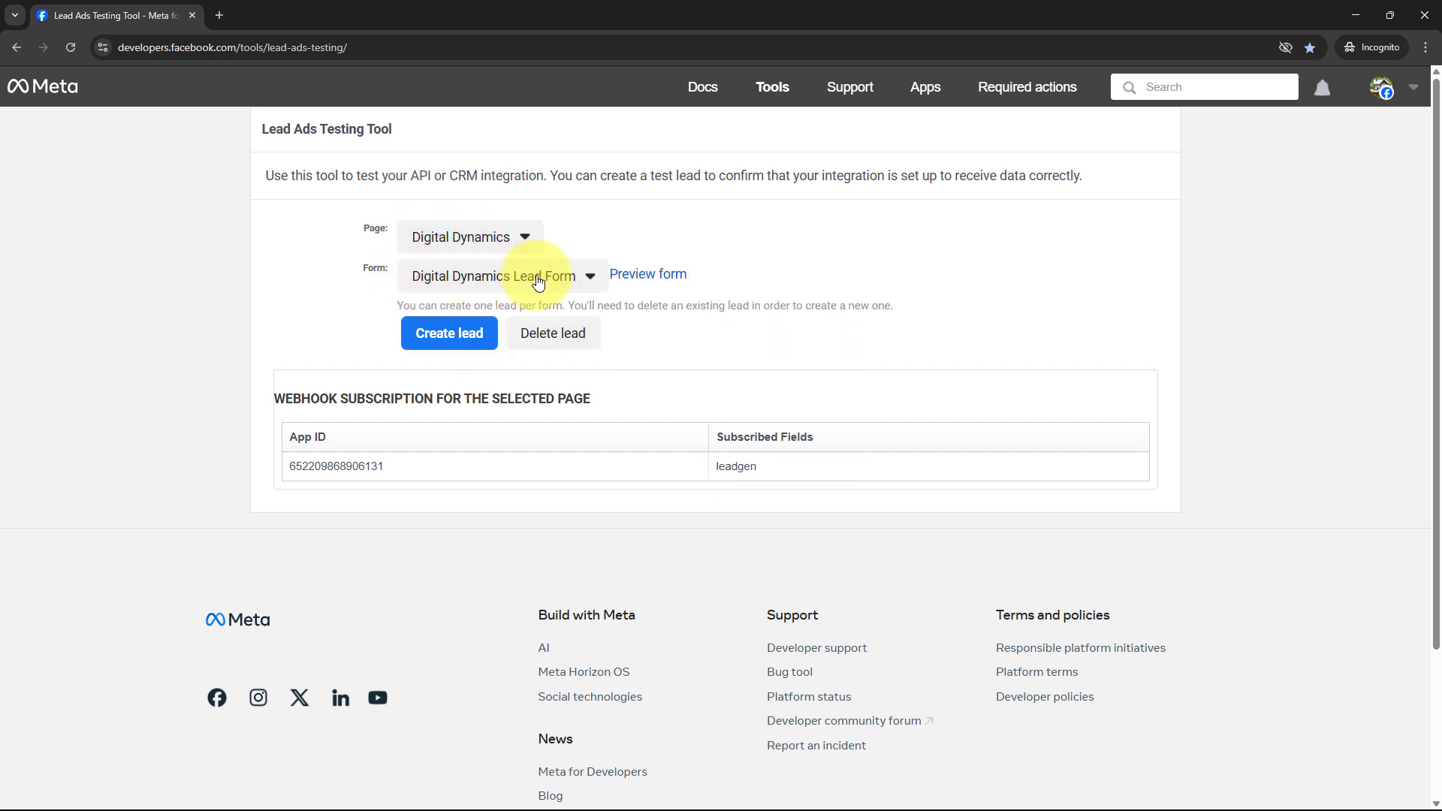
left_click(645, 275)
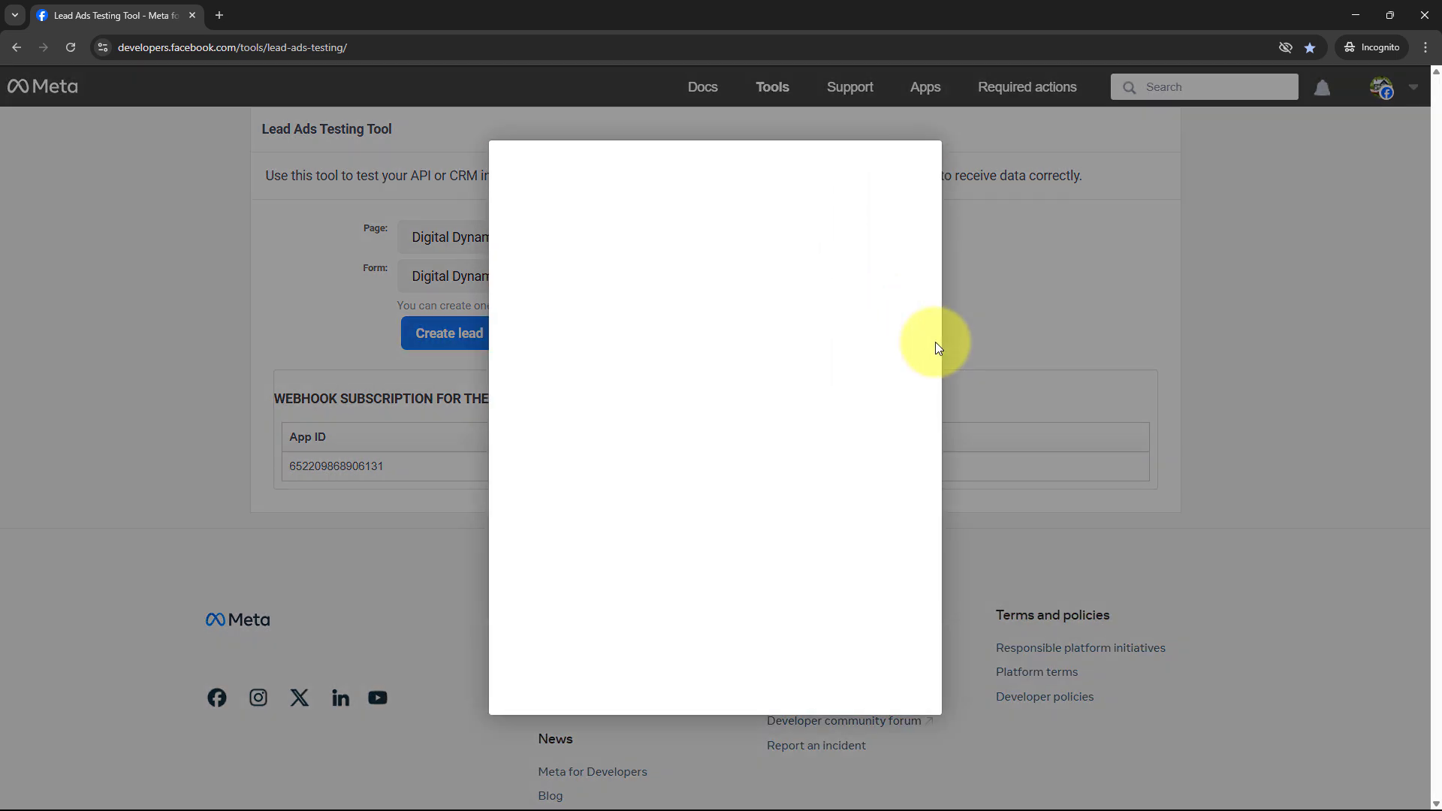
Fill in the test lead's name, e-mail and phone in the preview form and submit it.
scroll(840, 514, "down", 1)
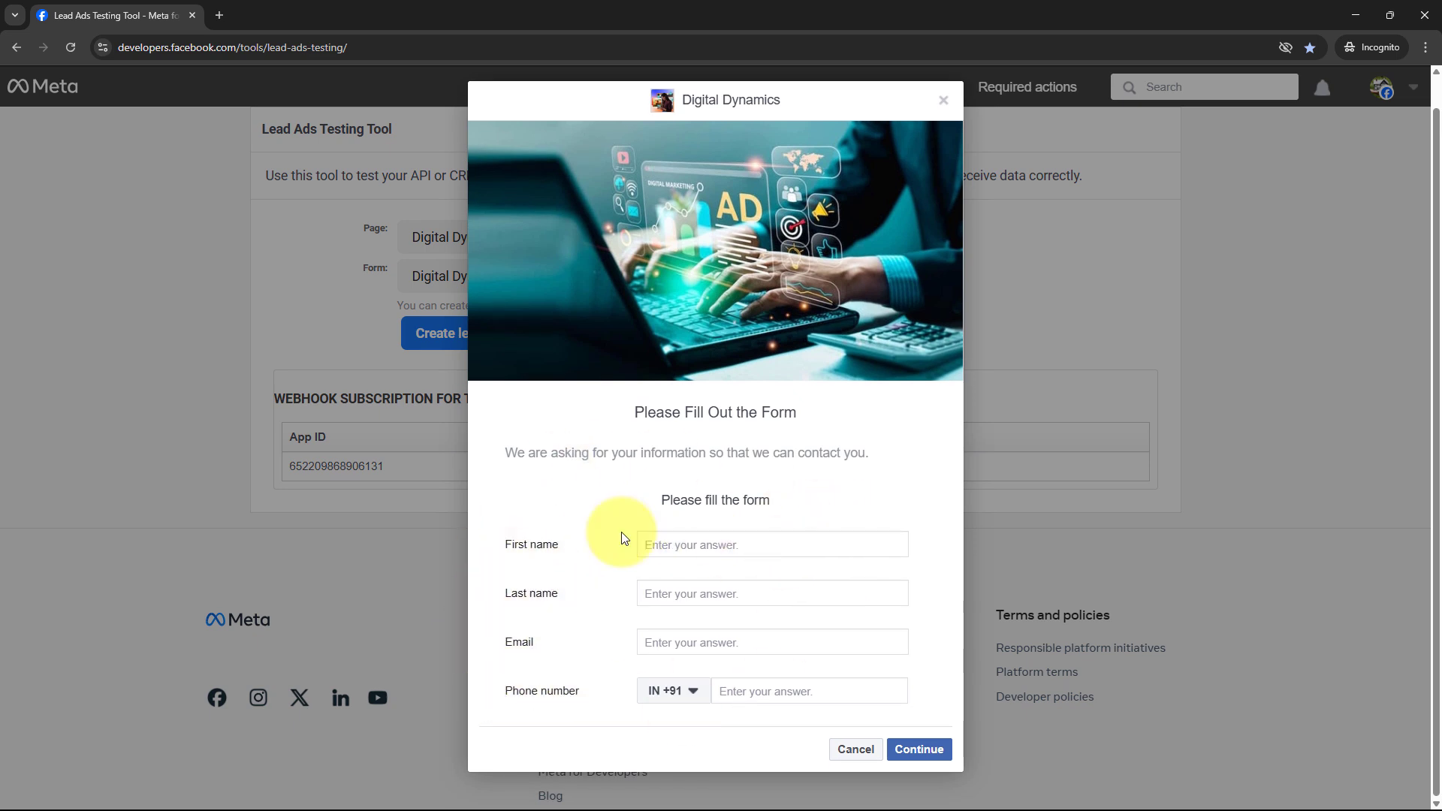
left_click(700, 544)
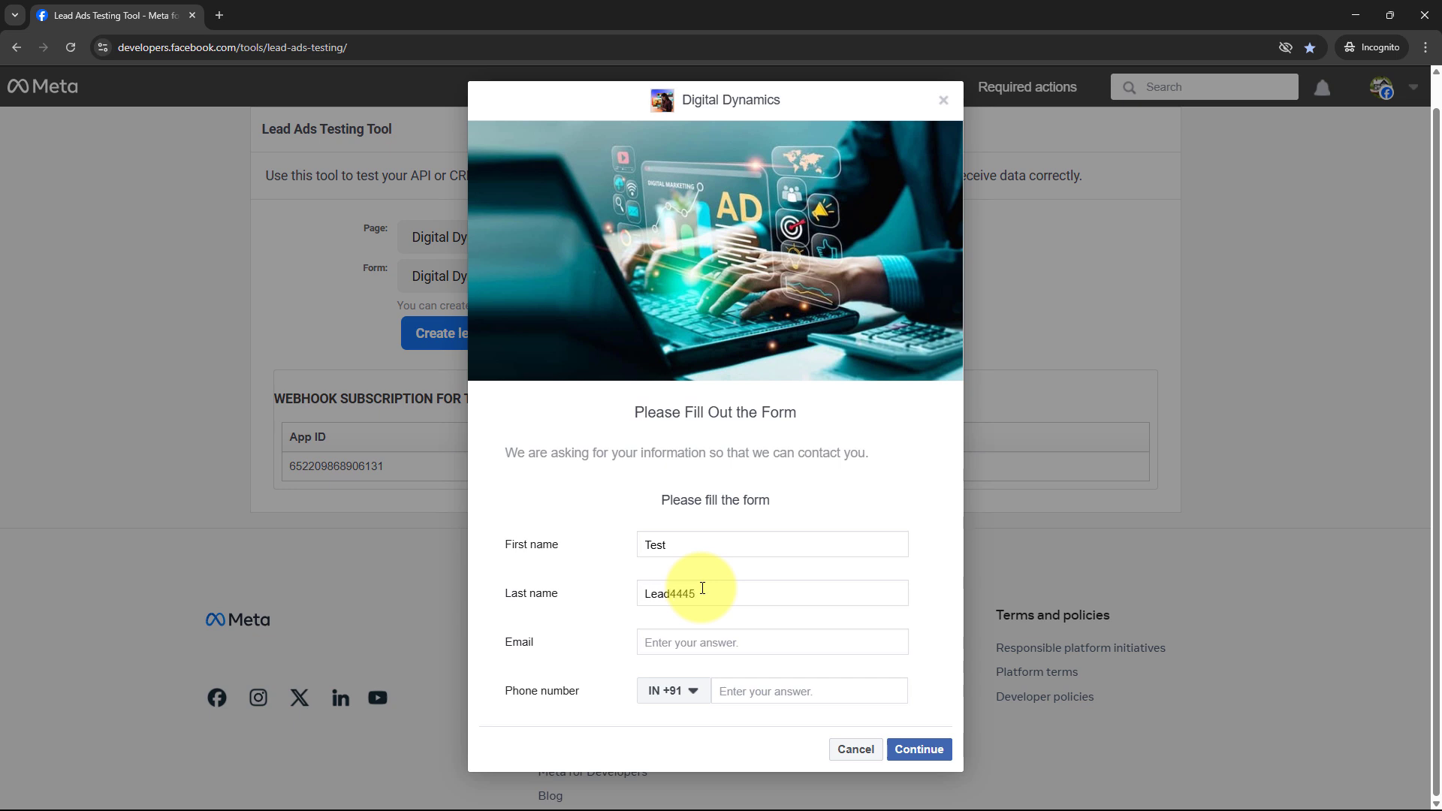
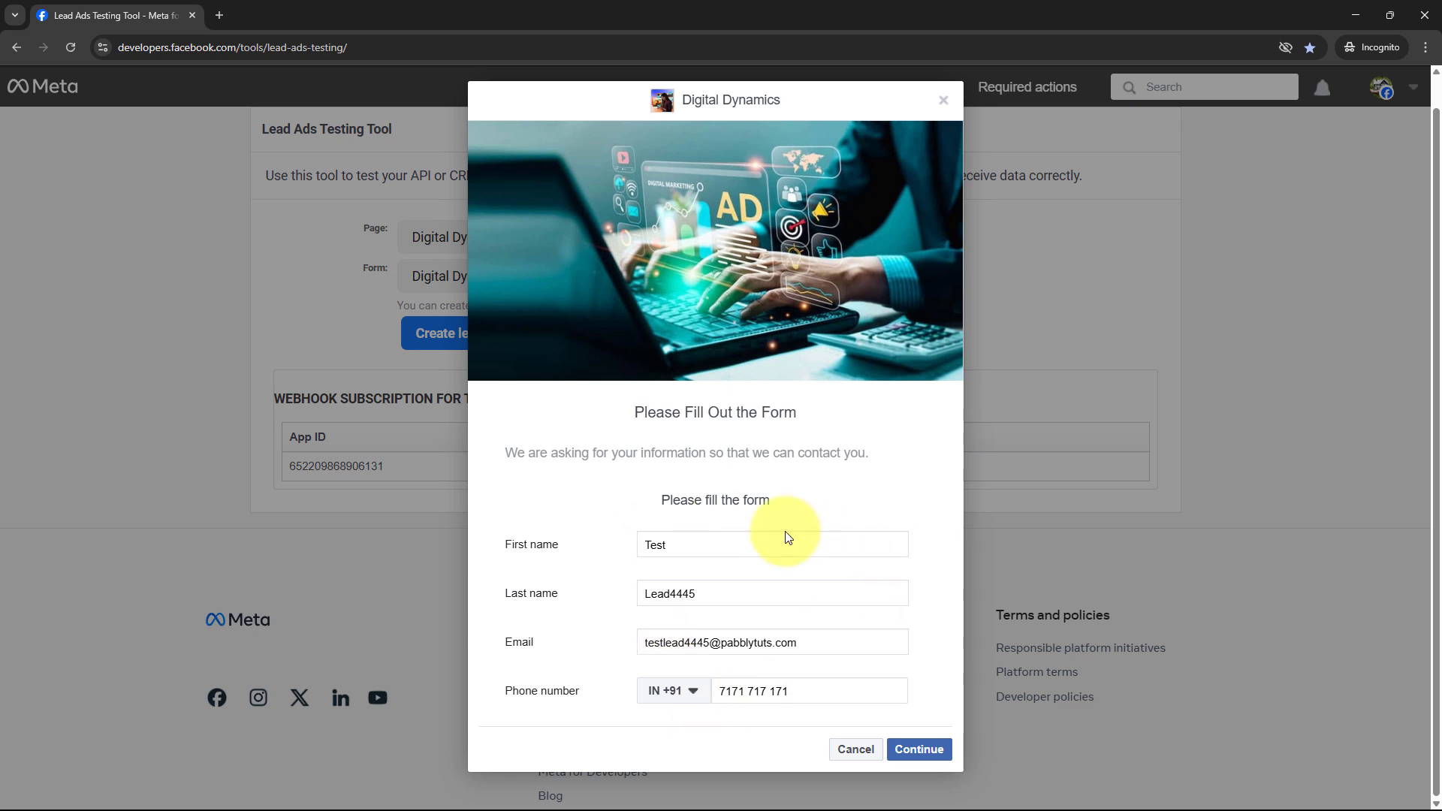
left_click(915, 751)
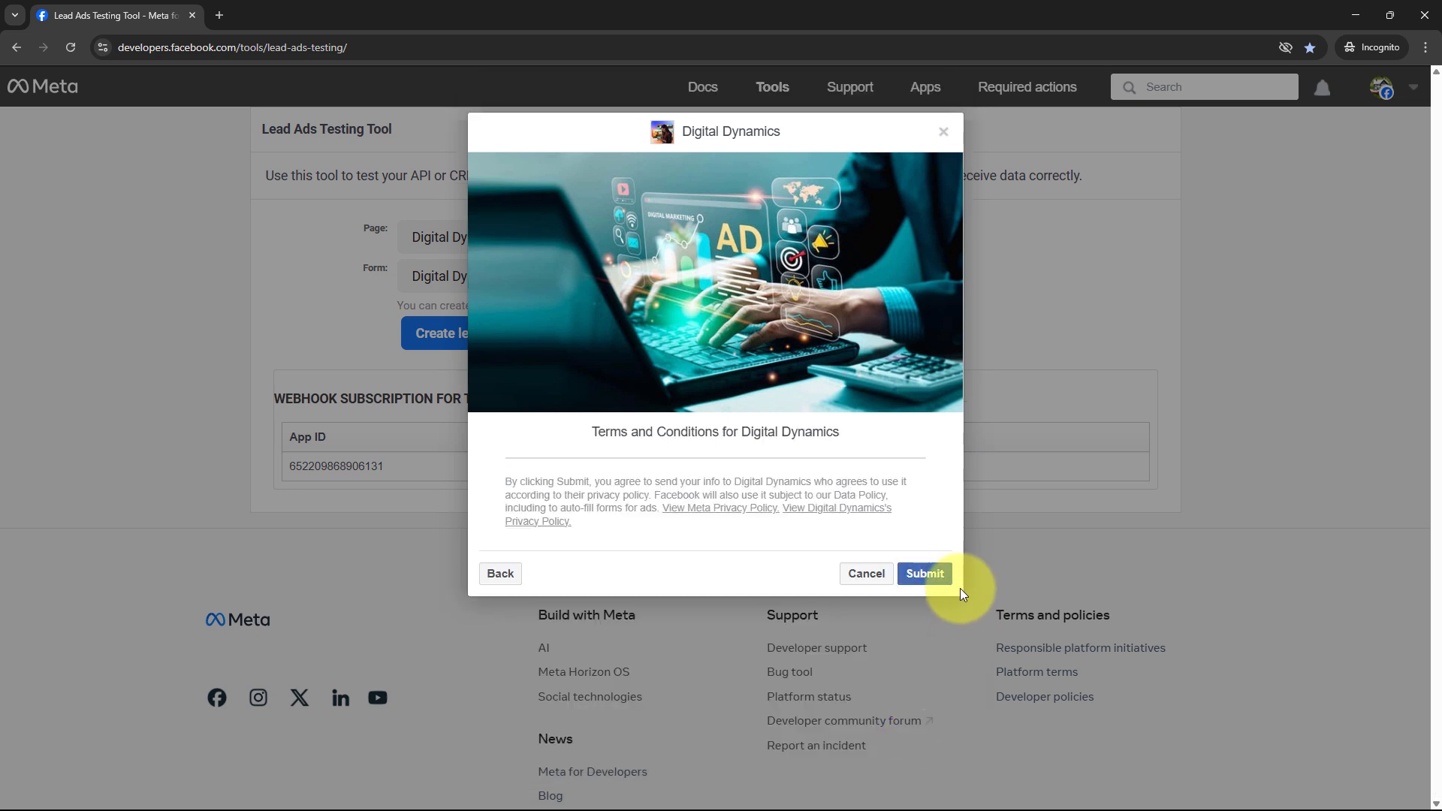
left_click(925, 574)
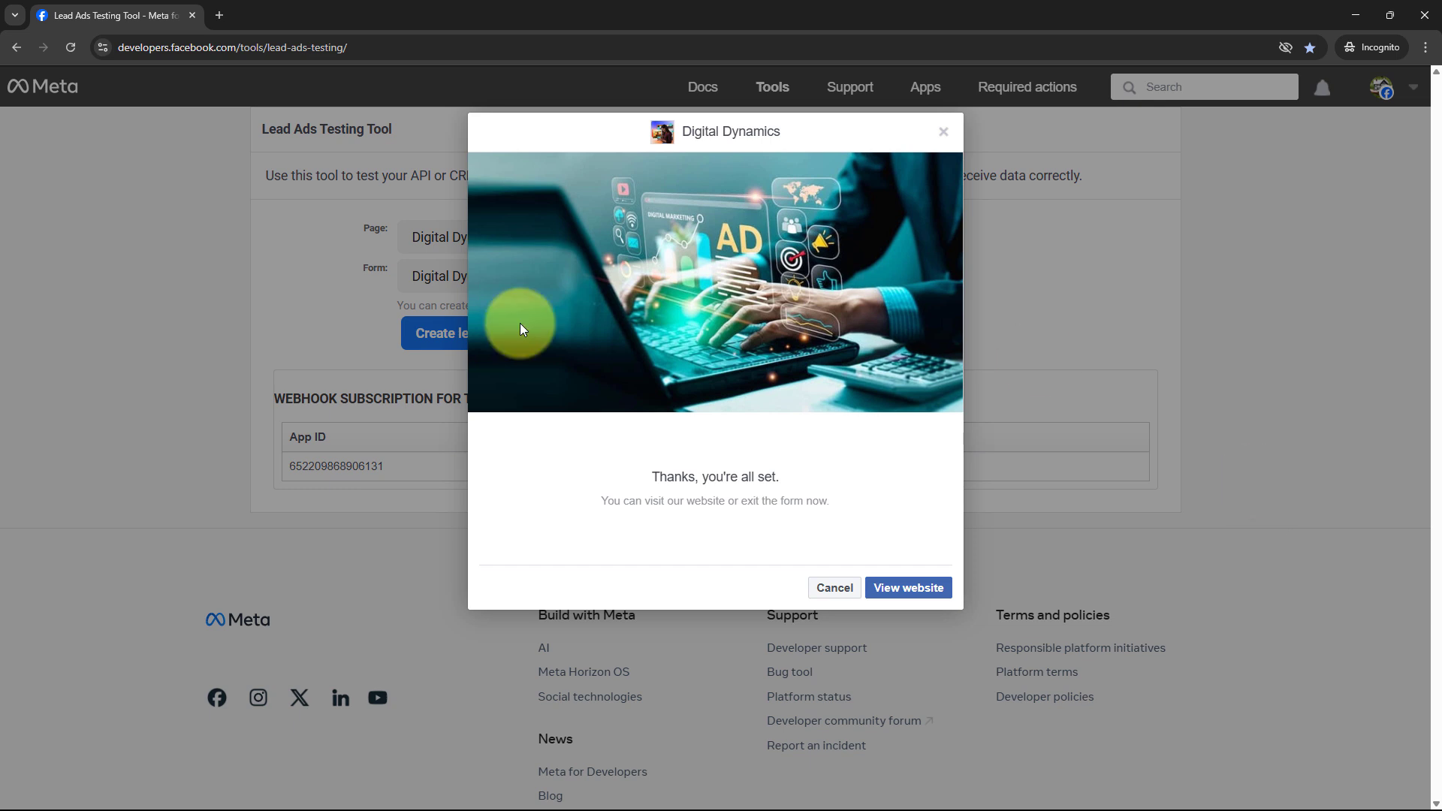
left_click_drag(650, 479, 835, 478)
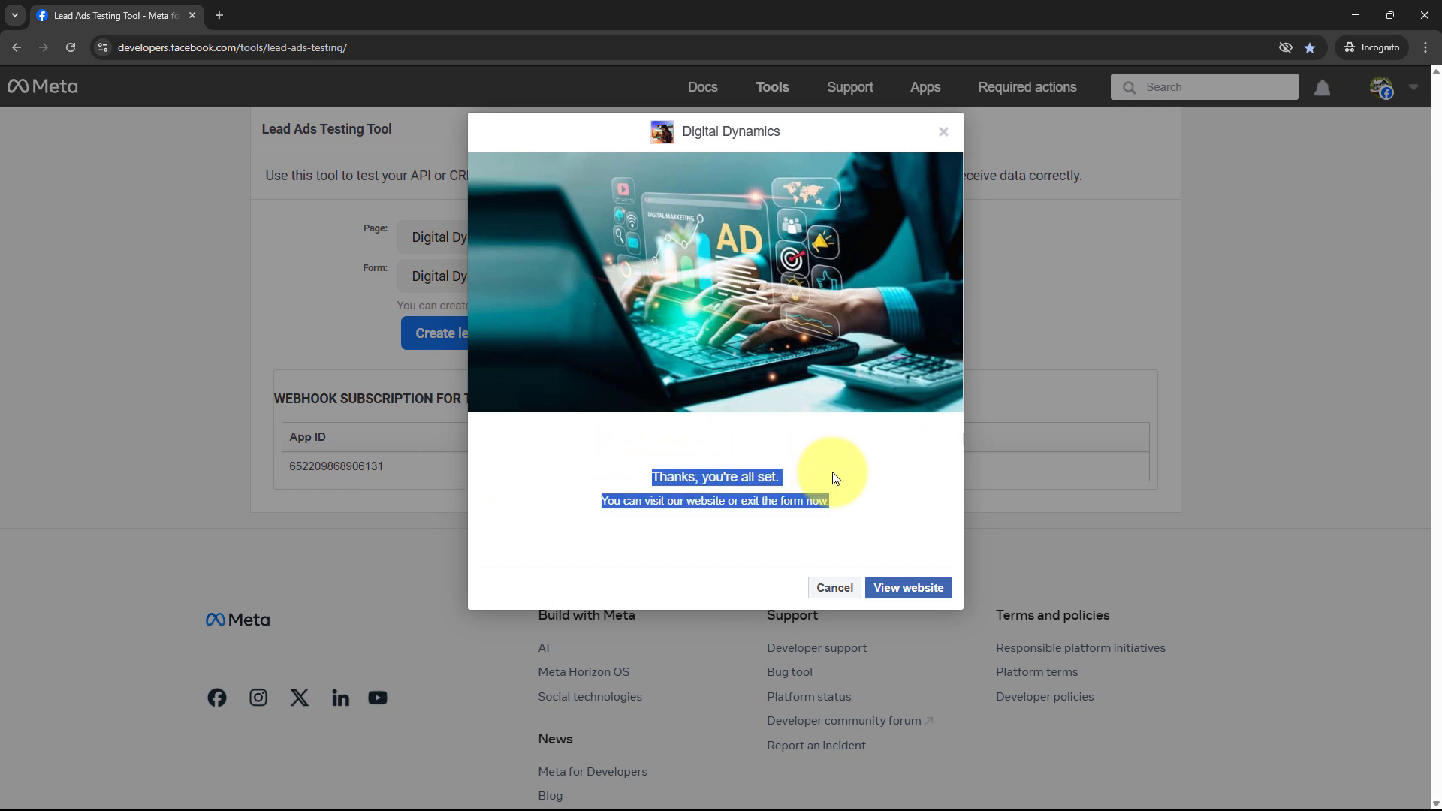
left_click(633, 532)
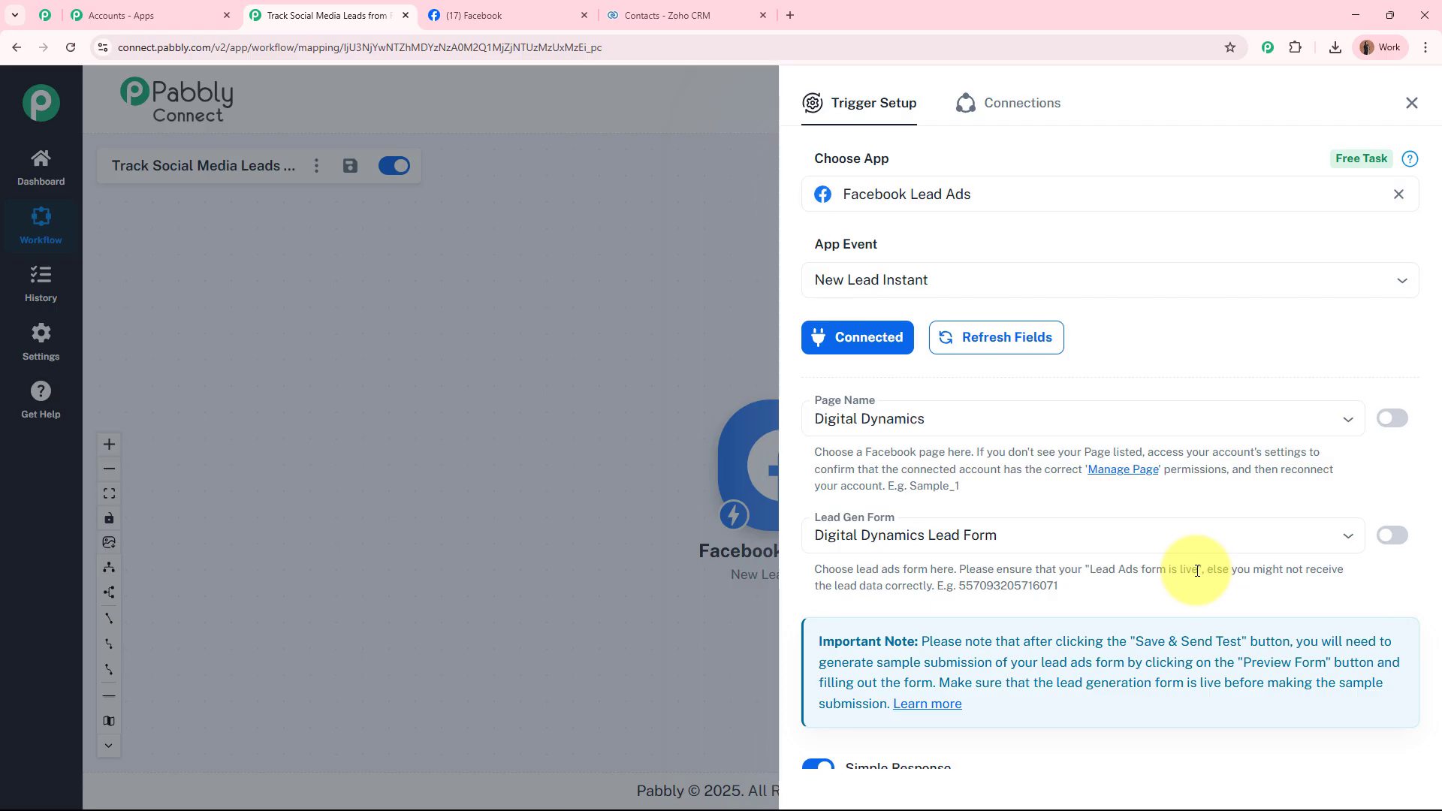
Review the captured lead's first name Test, last name Lead4445 and email in Response Received.
scroll(1104, 563, "down", 2)
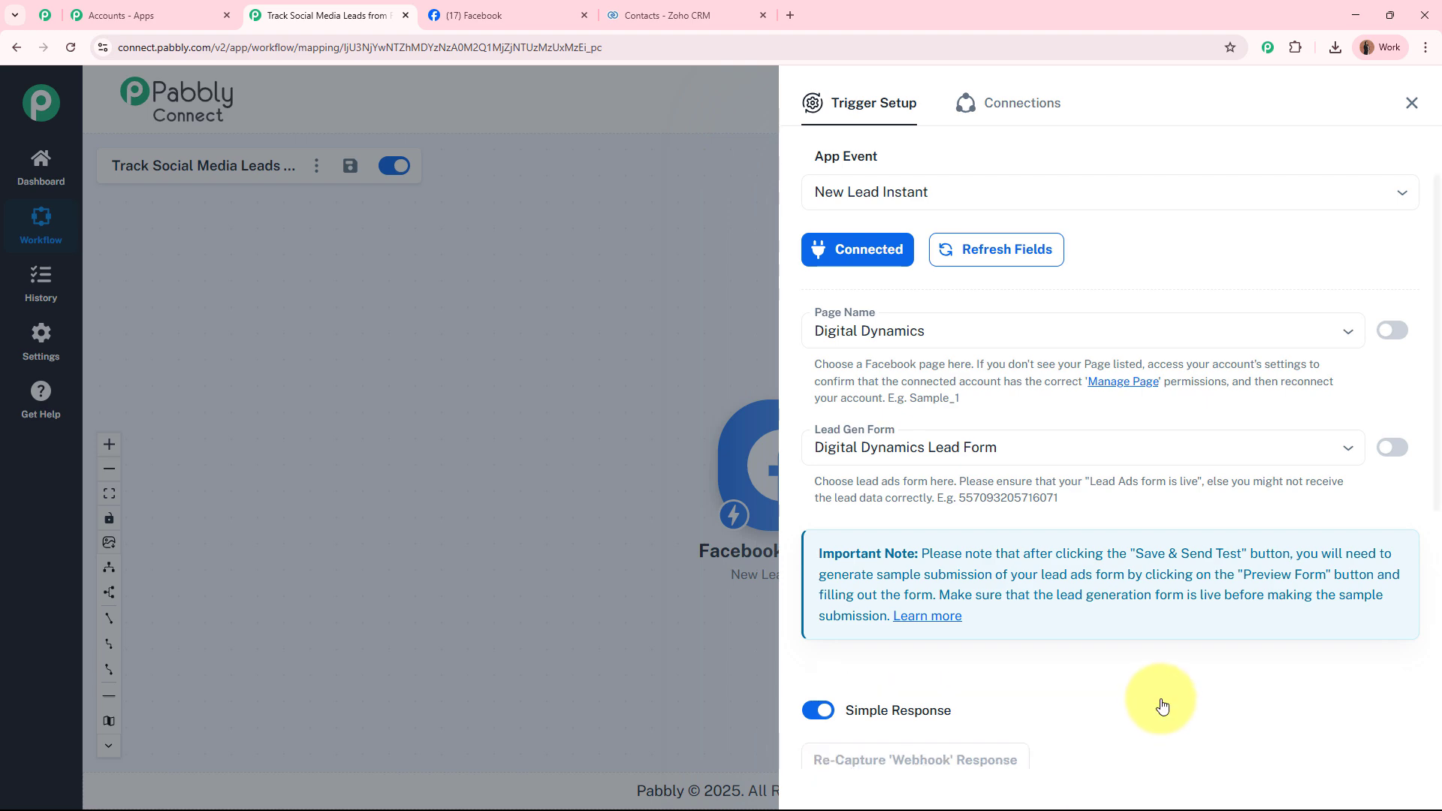
scroll(1163, 655, "down", 6)
scroll(1262, 434, "down", 2)
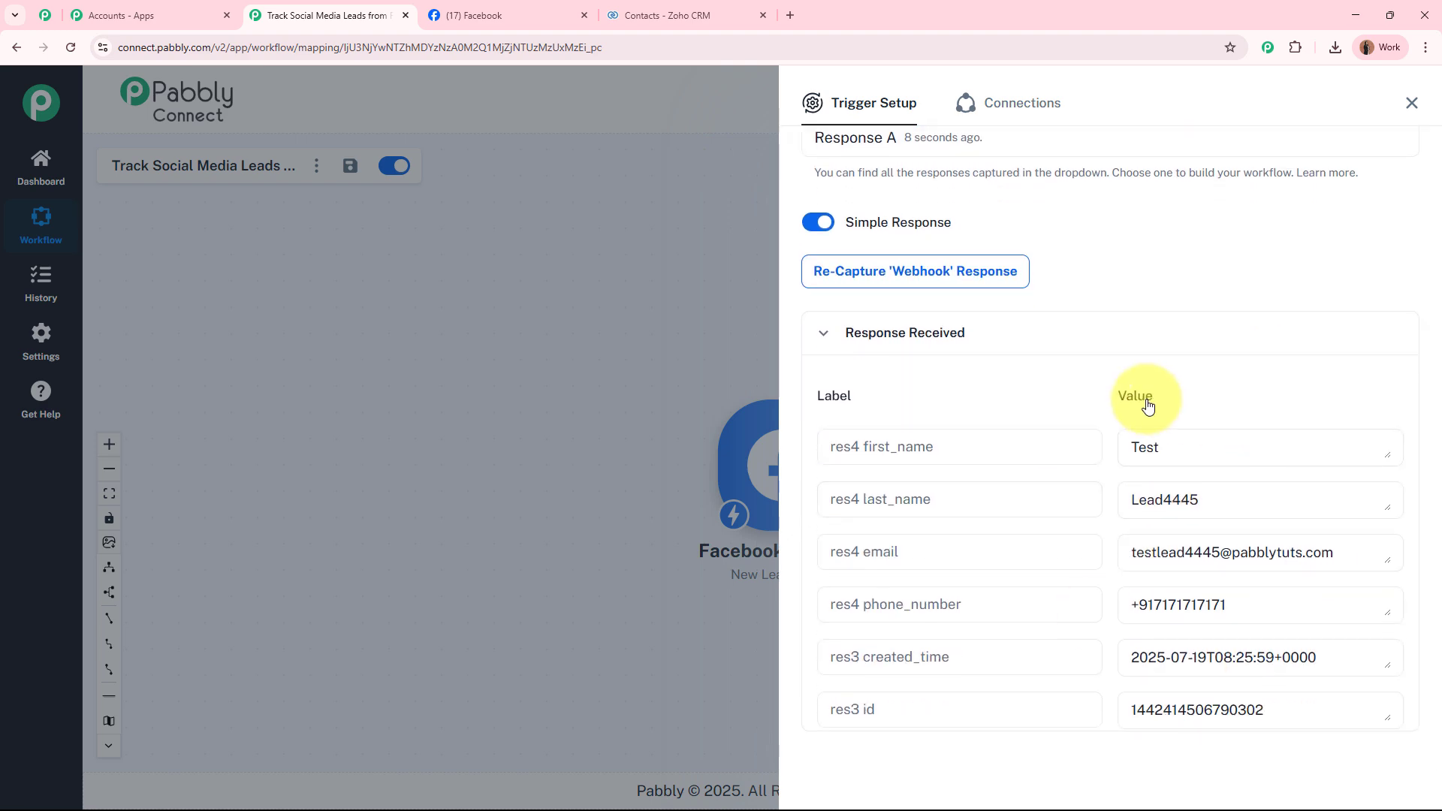
left_click_drag(1227, 439, 1075, 443)
left_click(1255, 497)
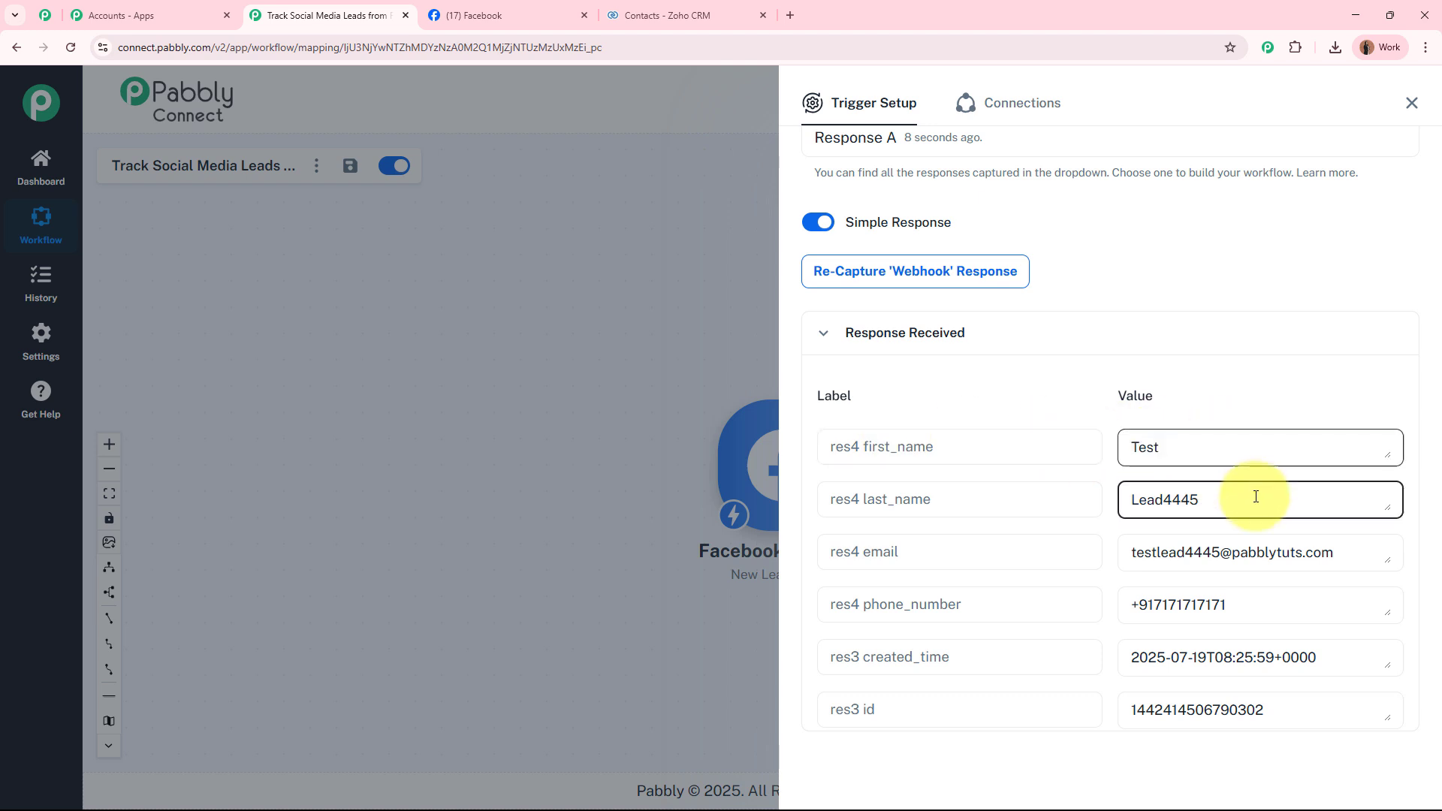
left_click_drag(1256, 496, 1106, 501)
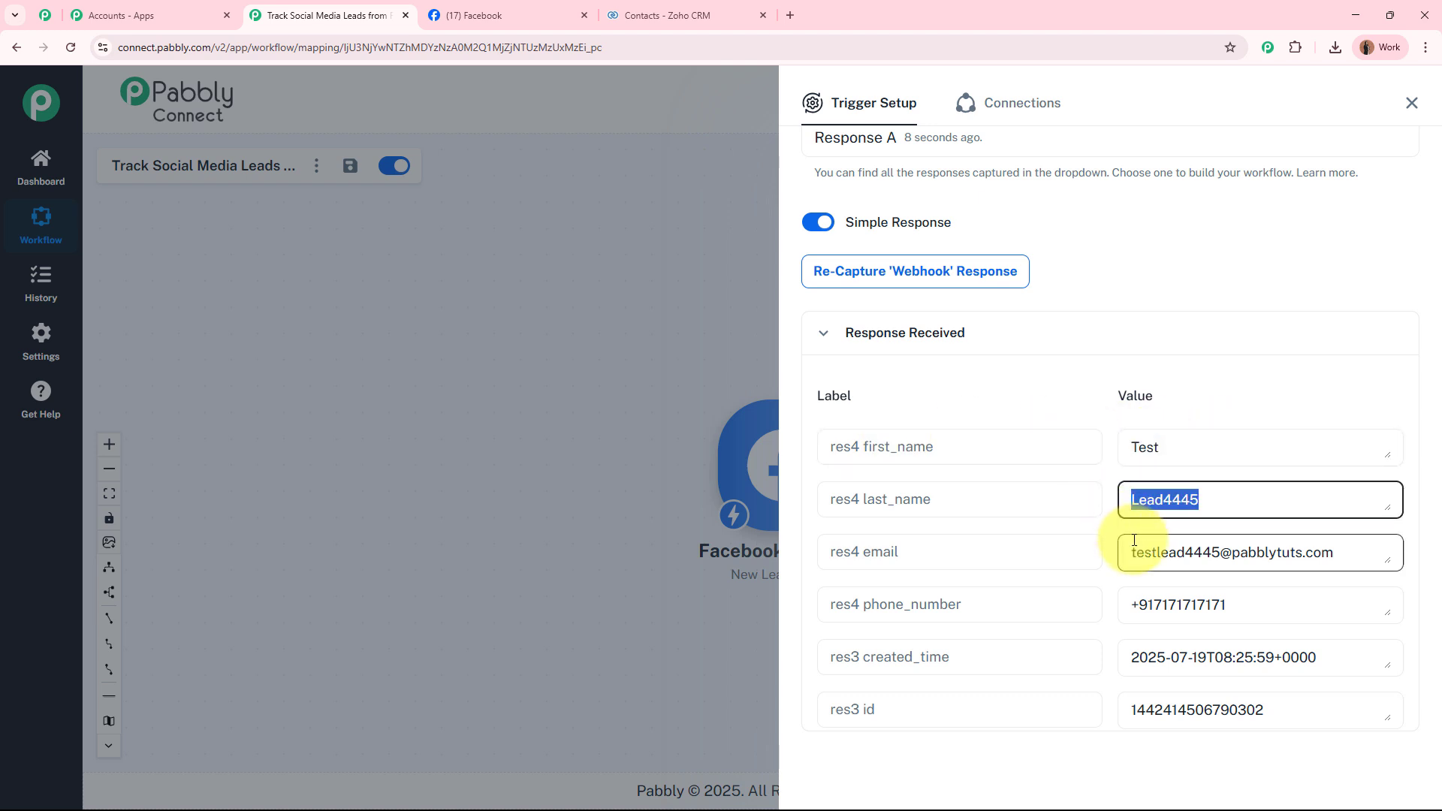
left_click_drag(1129, 553, 1278, 548)
left_click_drag(1131, 601, 1246, 599)
scroll(1245, 598, "down", 4)
scroll(1216, 569, "up", 4)
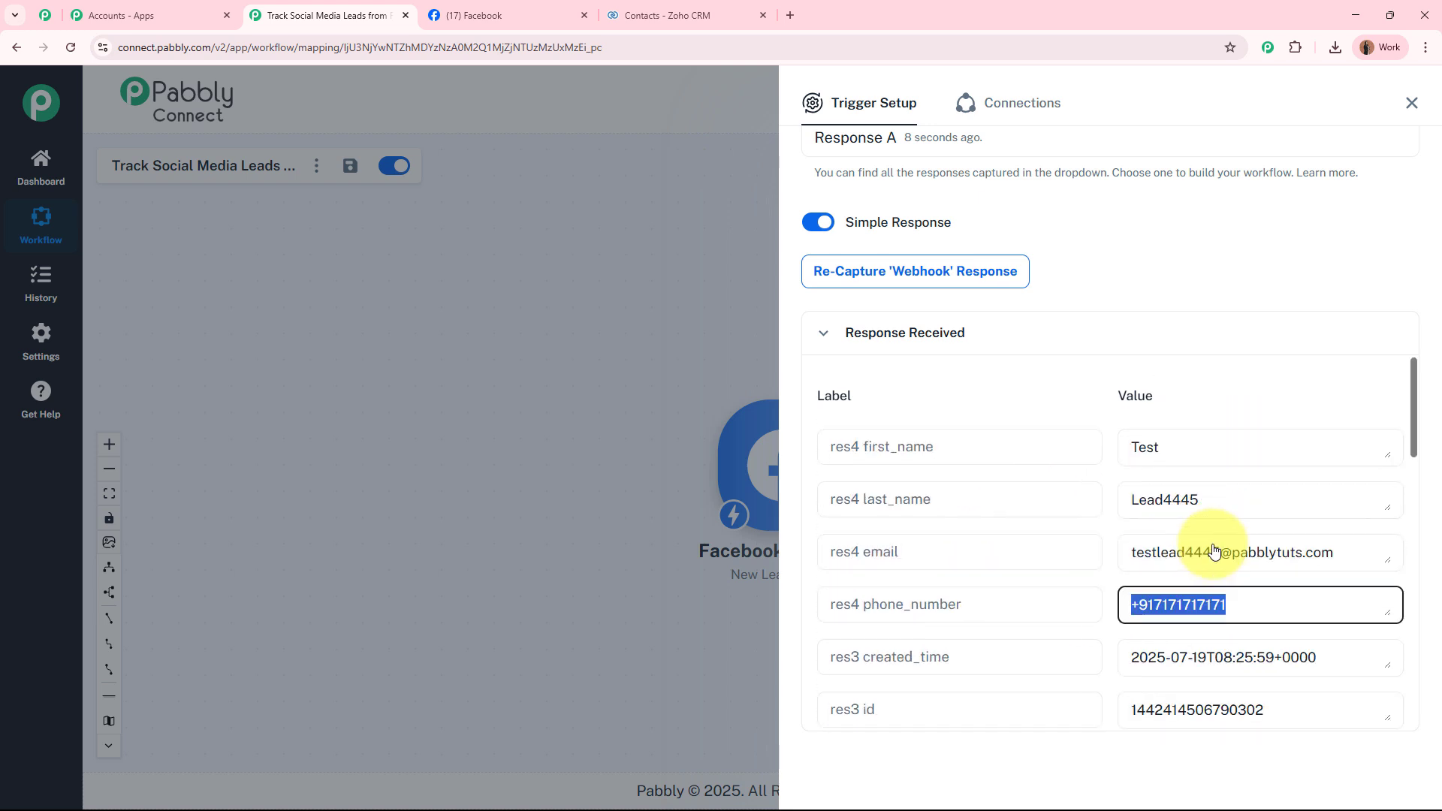
Close Trigger Setup and reposition the workflow canvas around the Facebook Lead Ads trigger.
left_click(1411, 103)
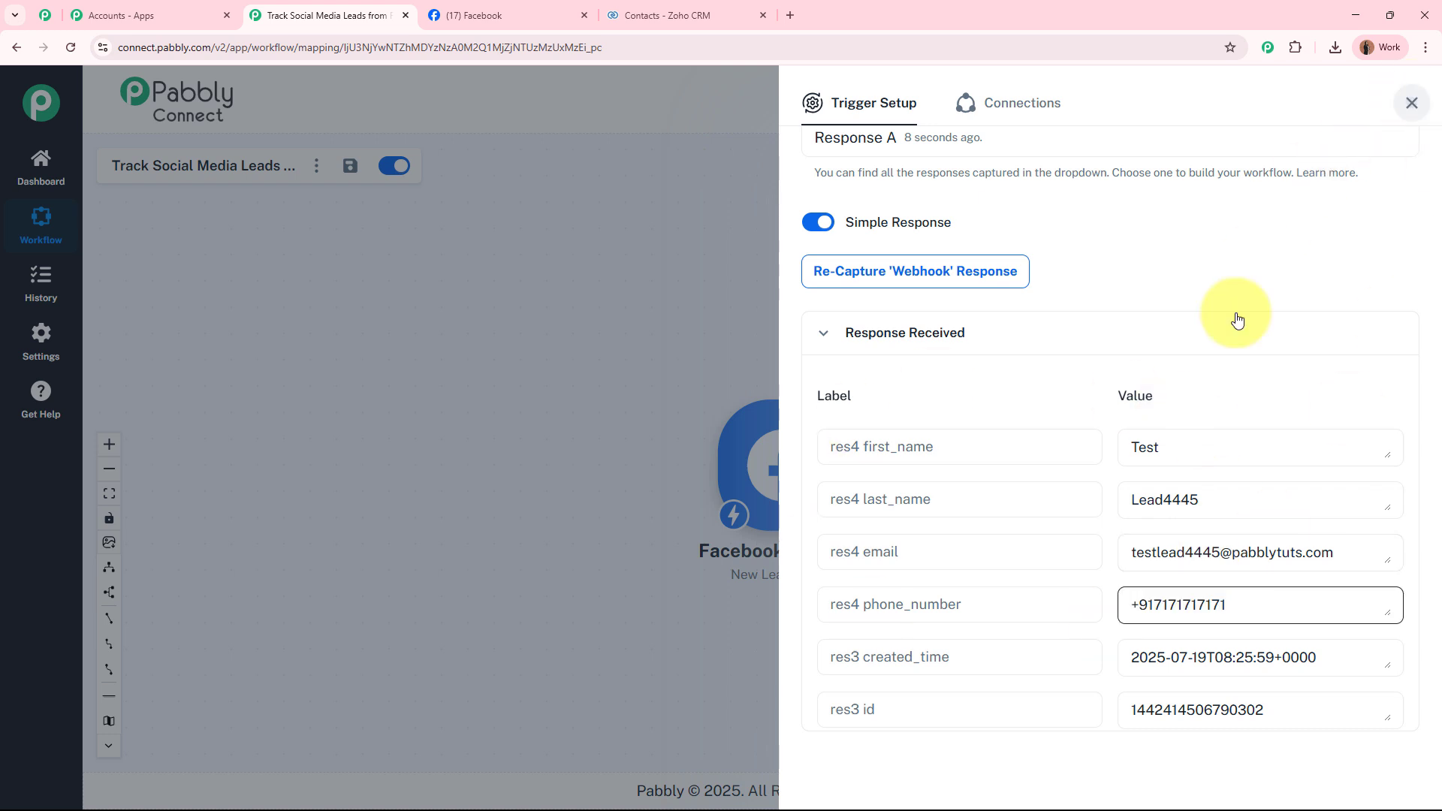
scroll(904, 399, "up", 3)
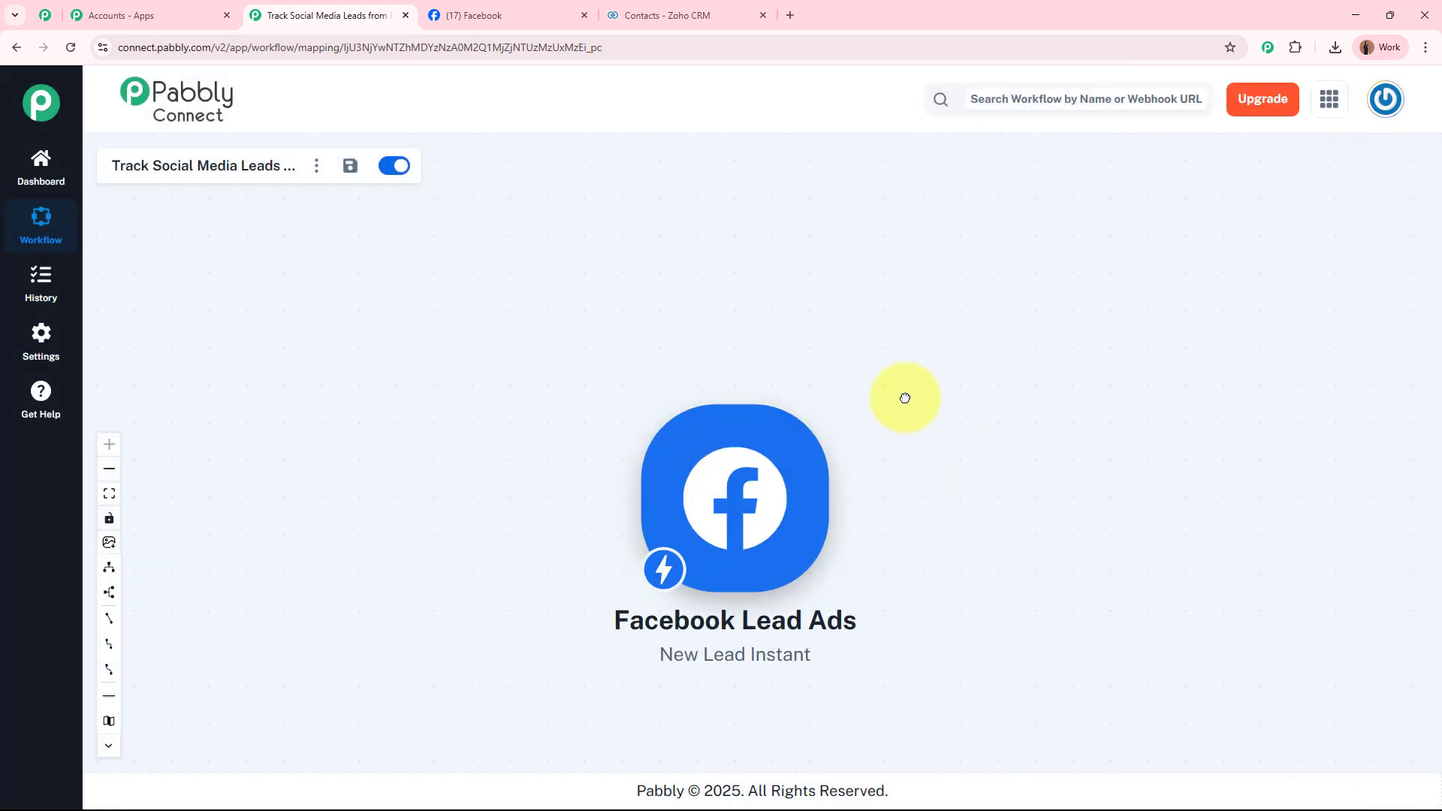
left_click_drag(904, 399, 690, 313)
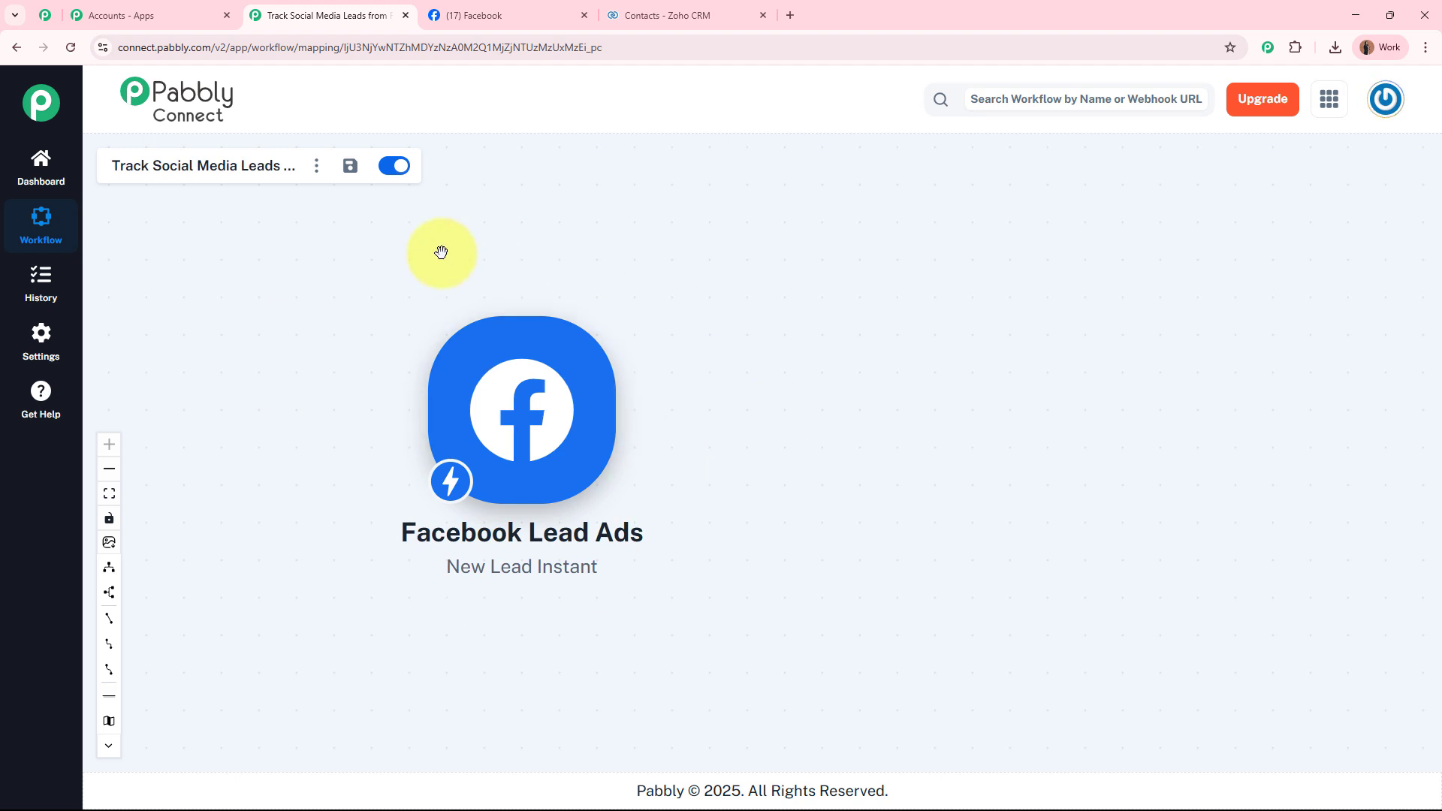
left_click(537, 9)
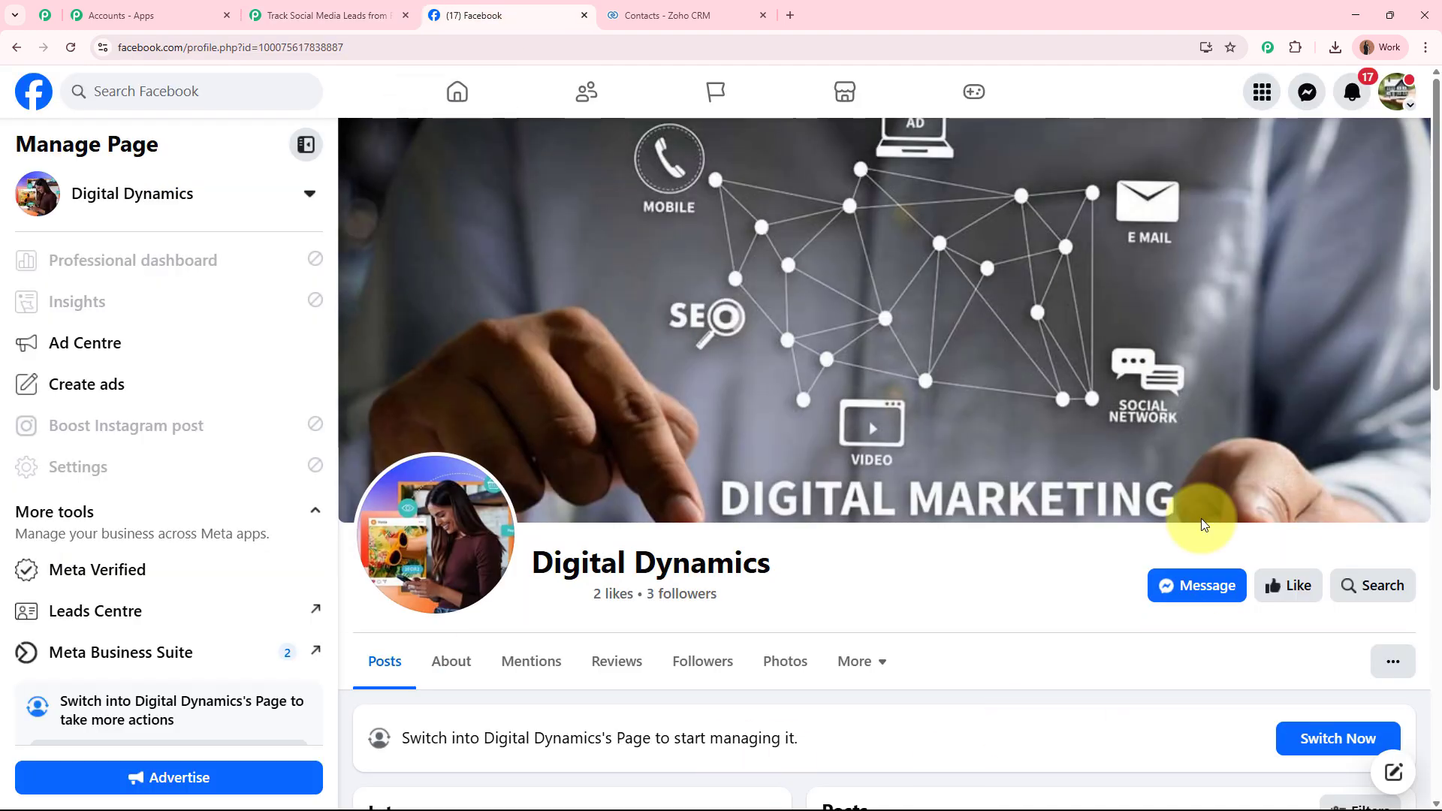
left_click(323, 15)
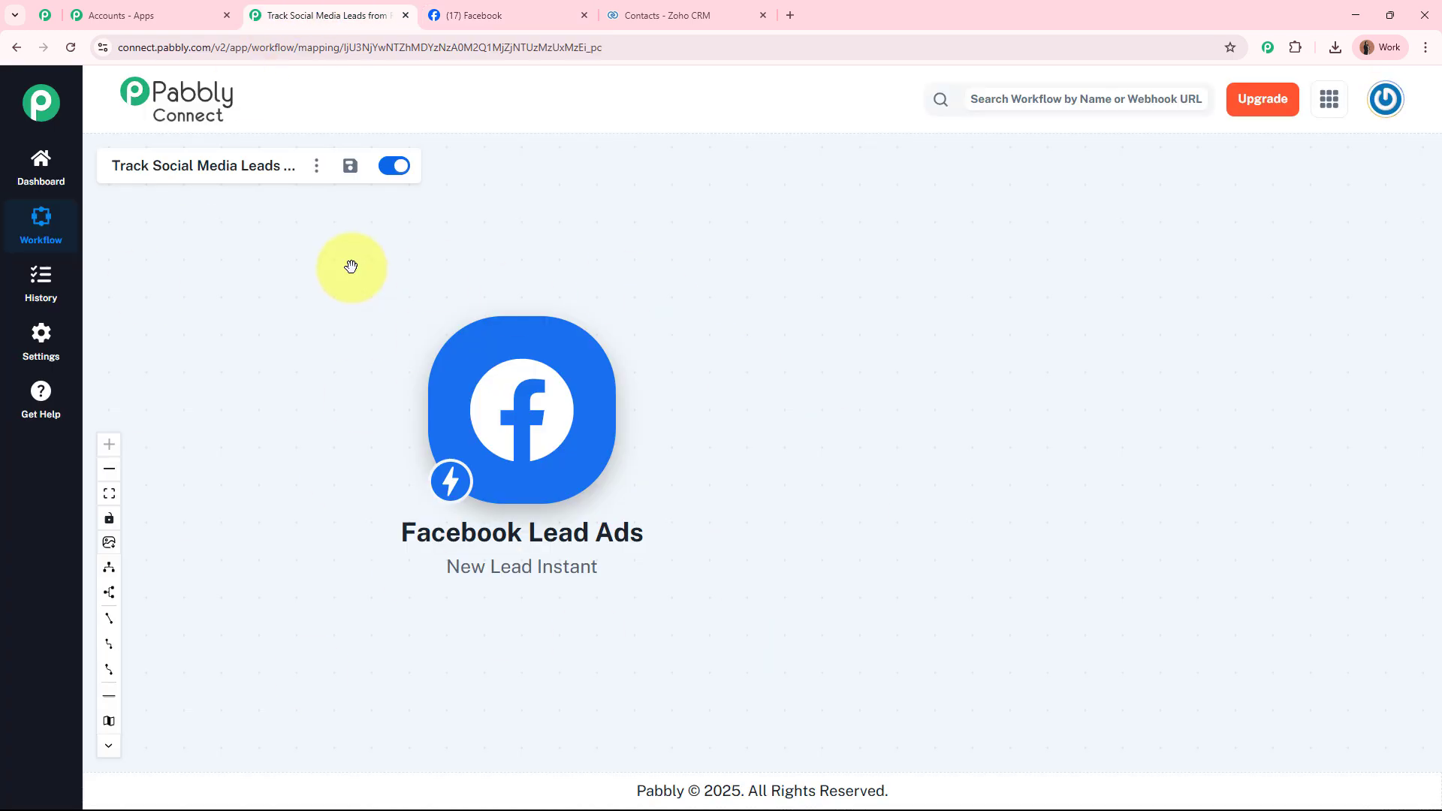
Add an action step after the trigger using Zoho CRM as the app.
mouse_move(630, 424)
left_click(631, 428)
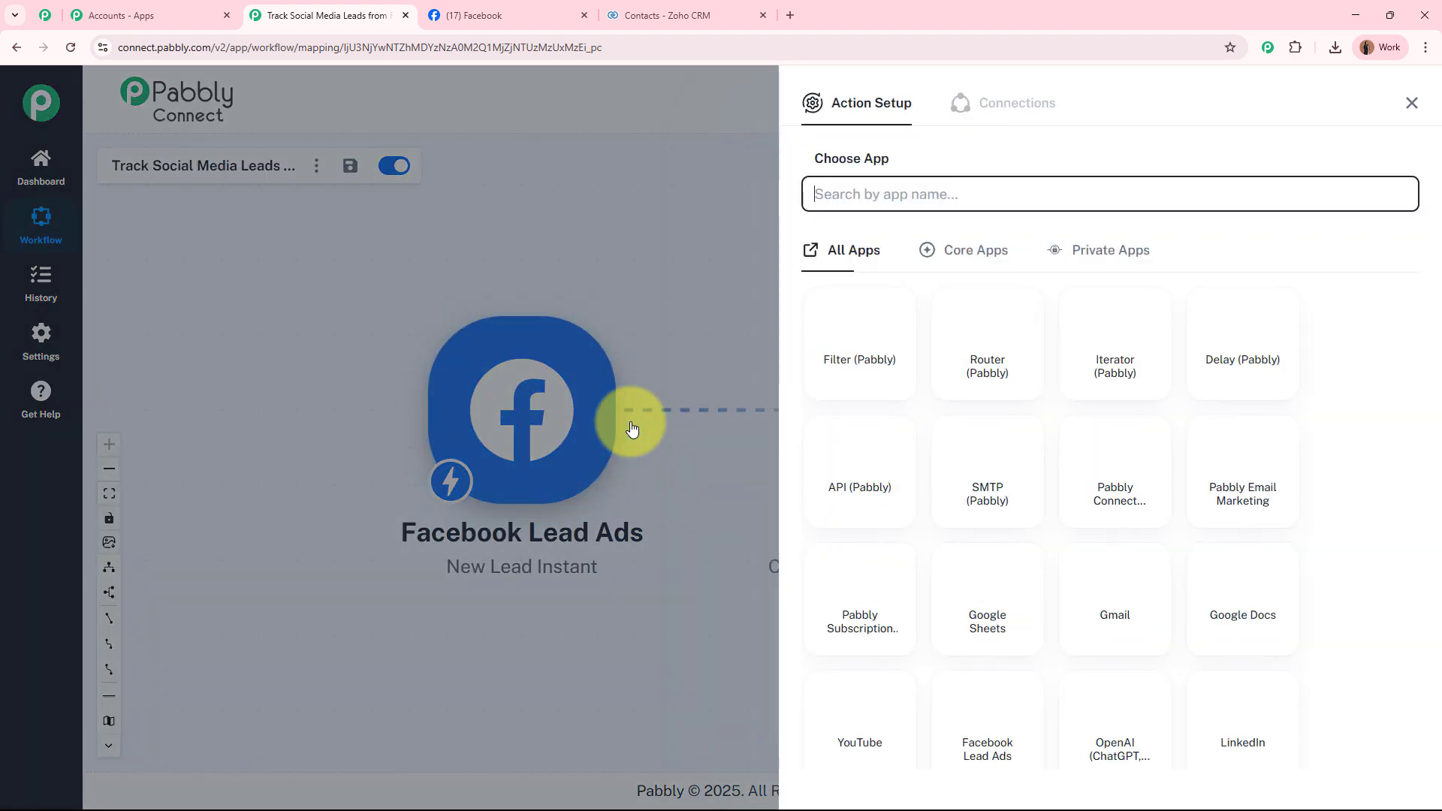
type("Zoh")
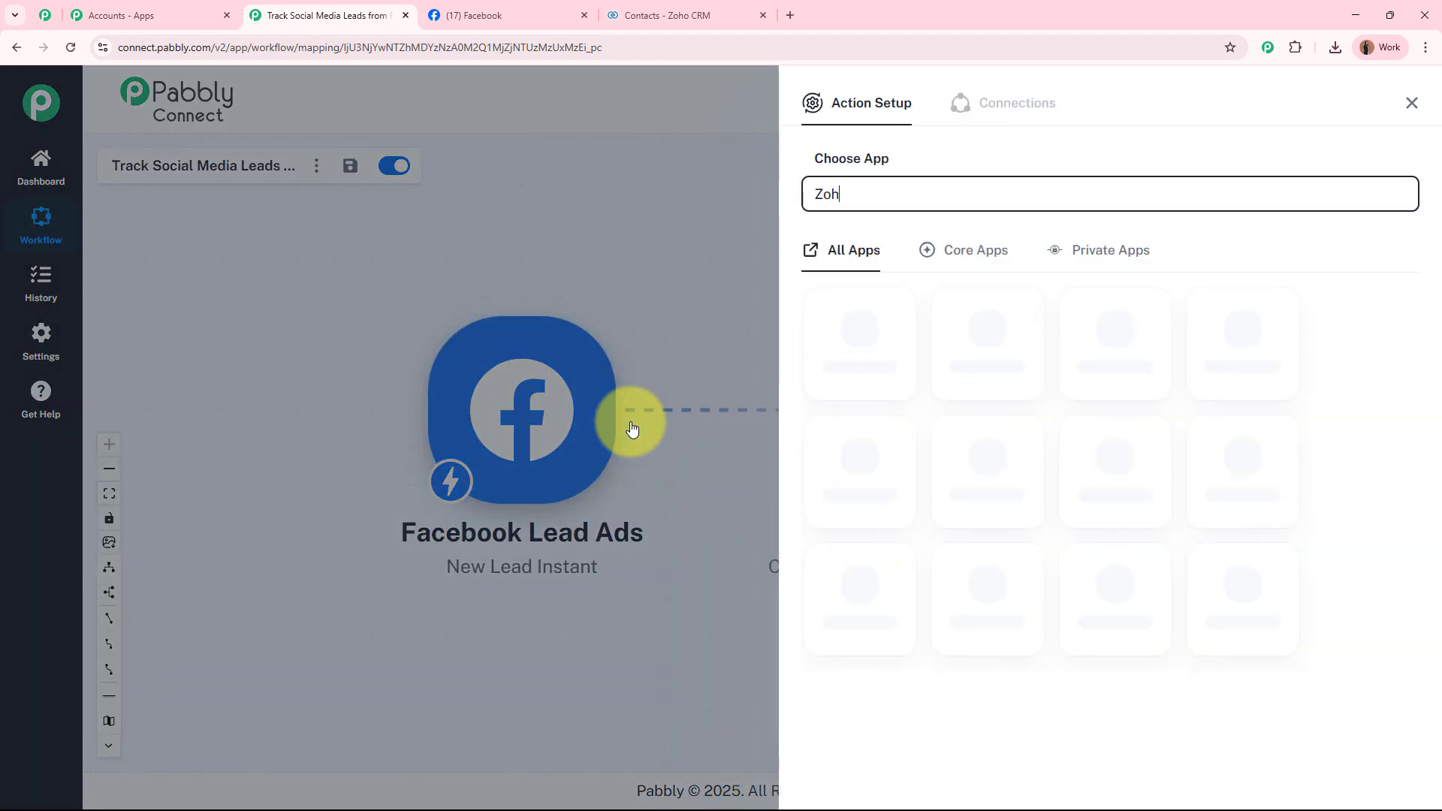
type("o CRM")
left_click(879, 363)
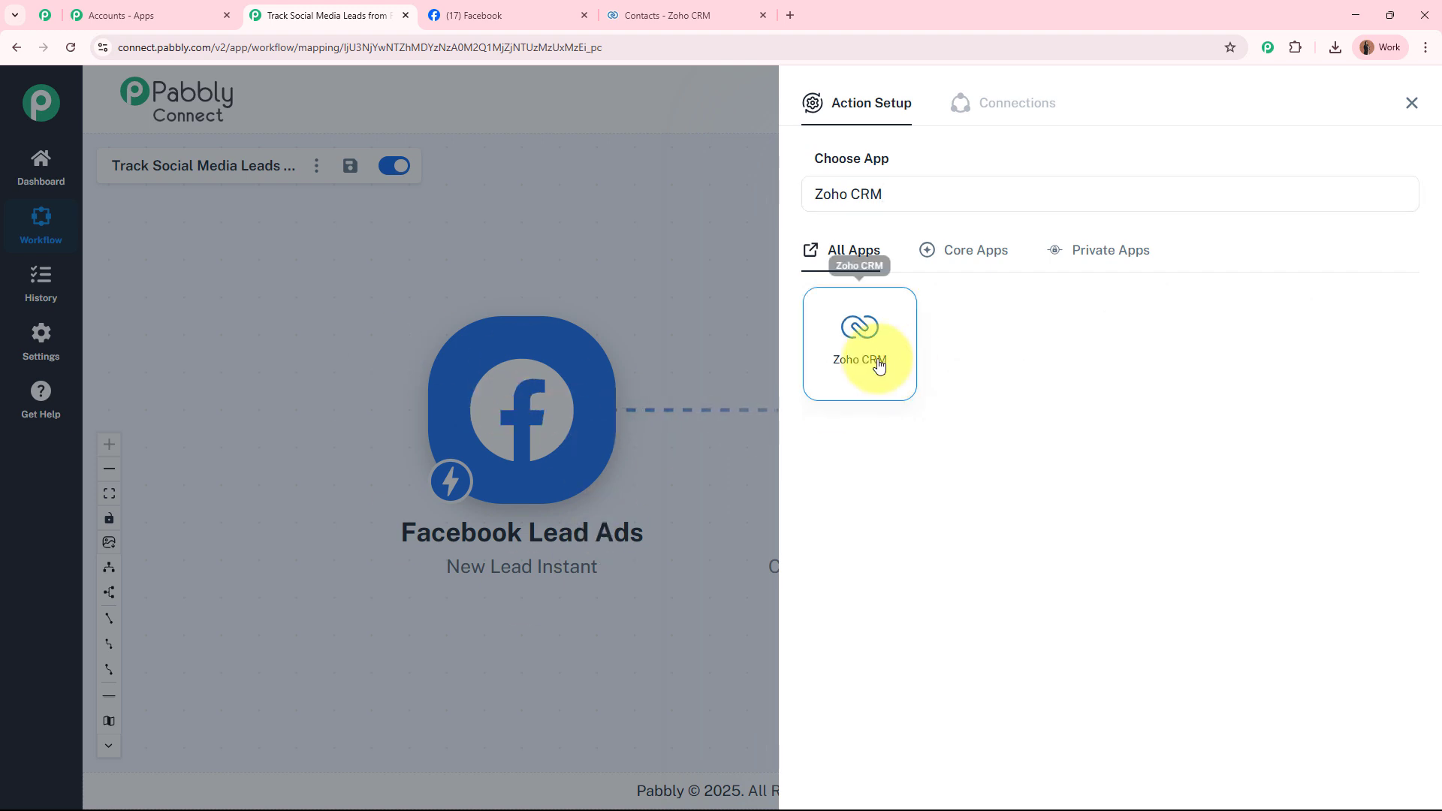
left_click(675, 15)
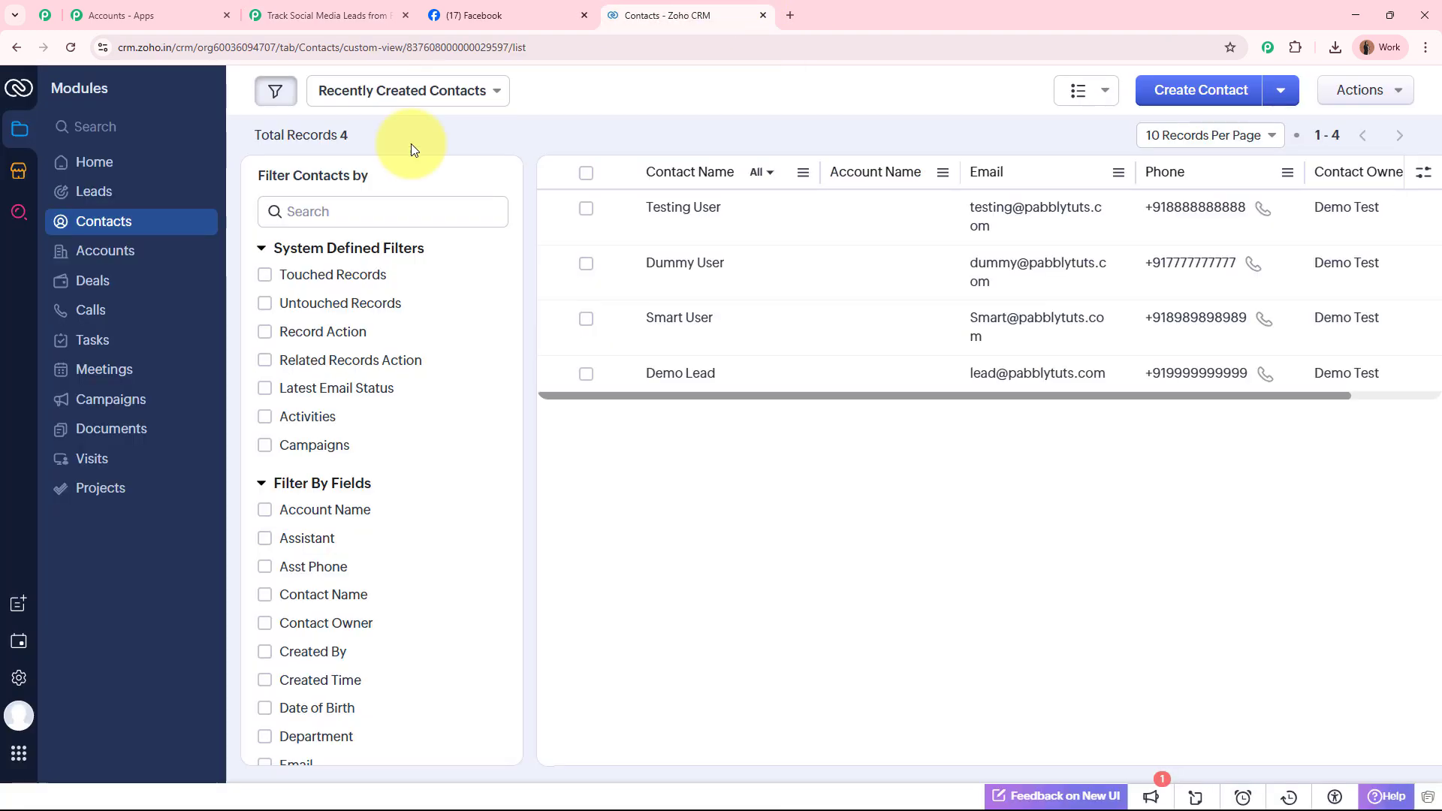
left_click(368, 15)
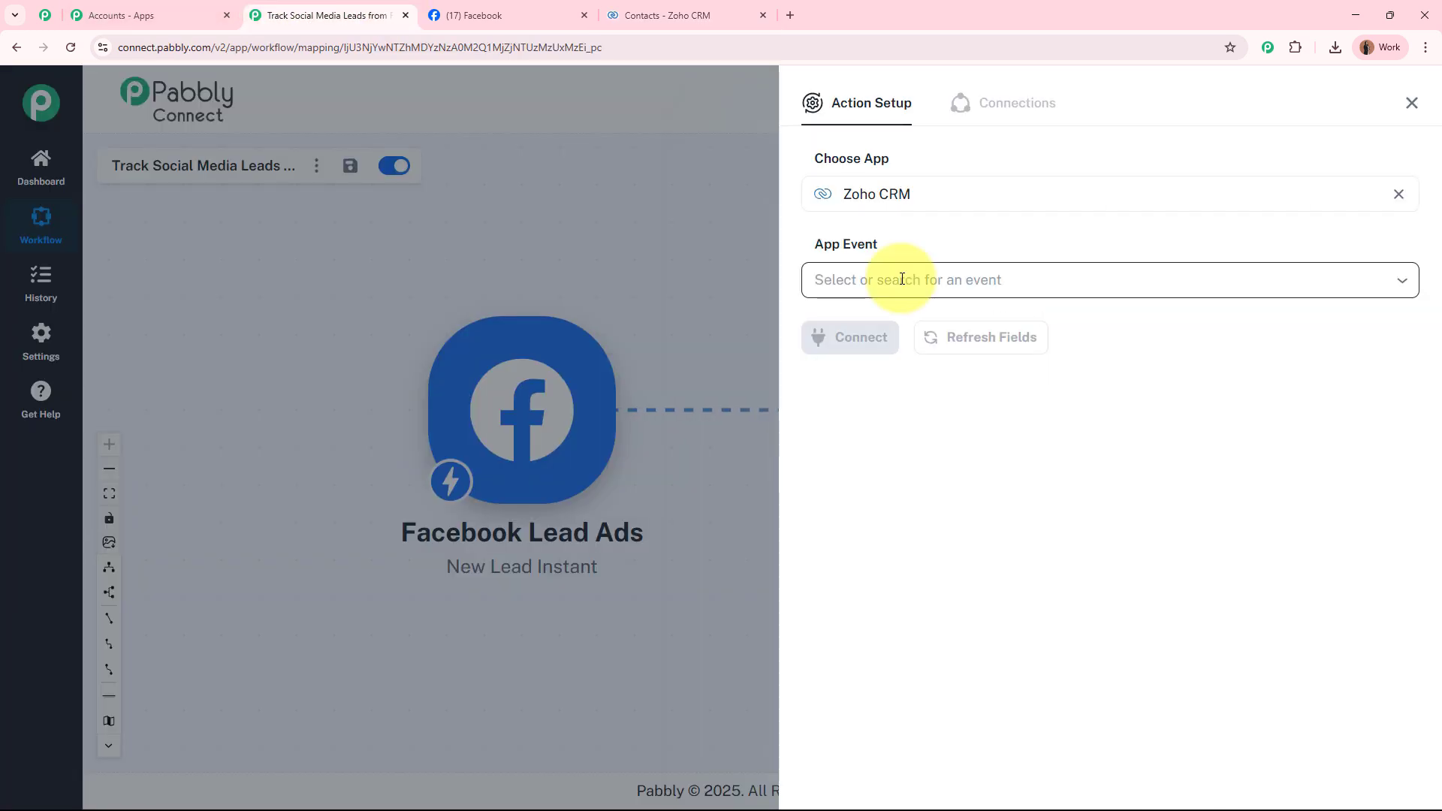
Set the Zoho CRM event to Create Contact and start connecting the account.
left_click(903, 279)
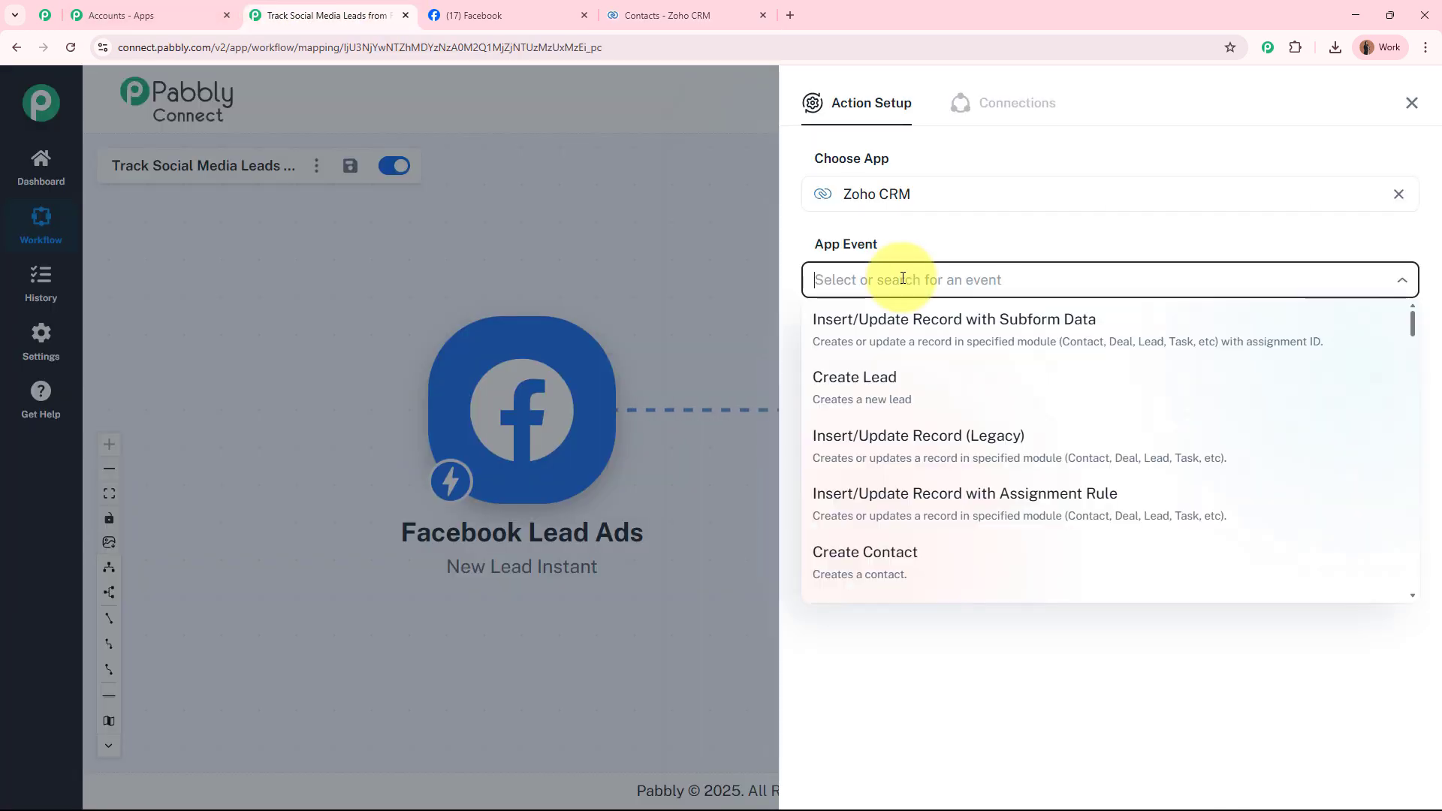
left_click(920, 585)
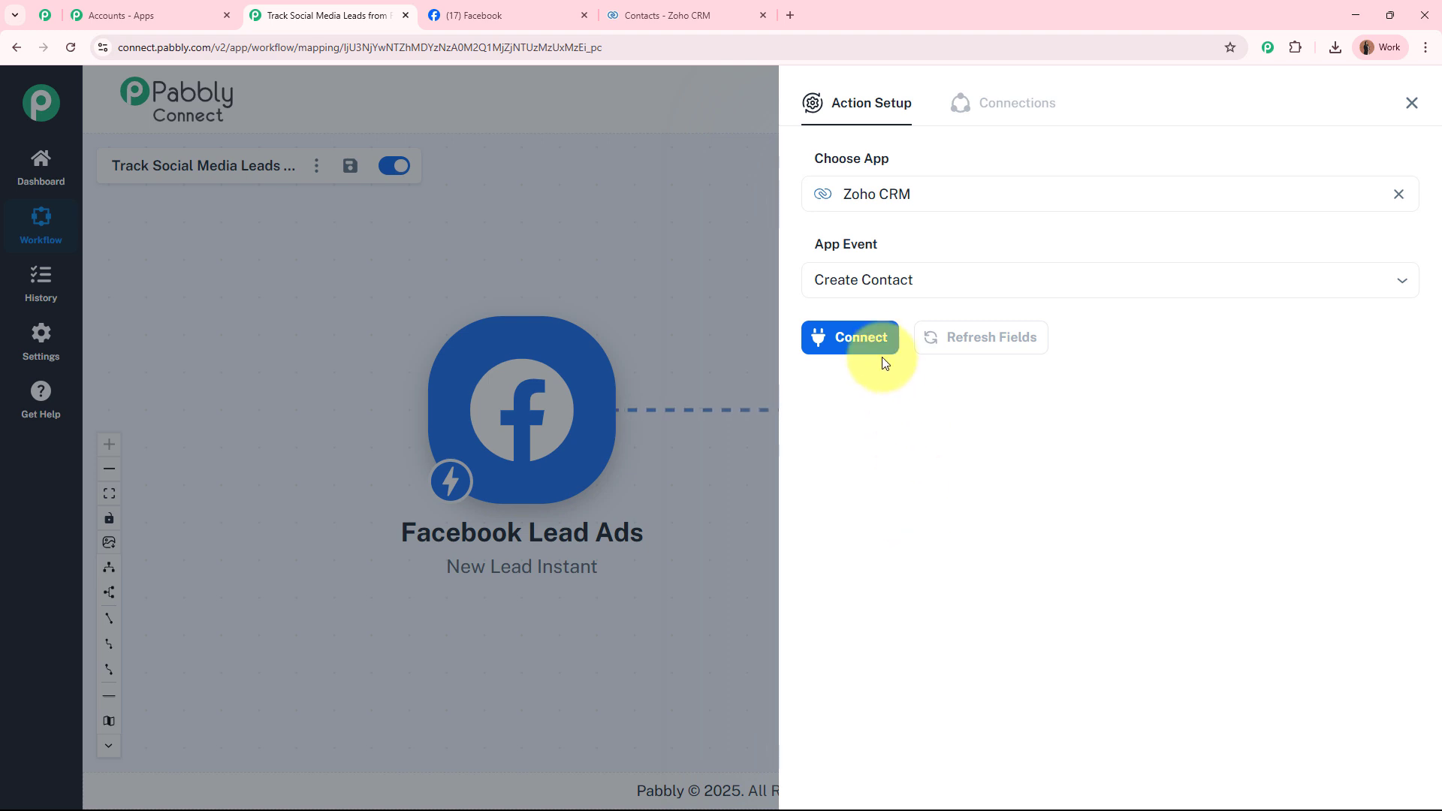
left_click(878, 349)
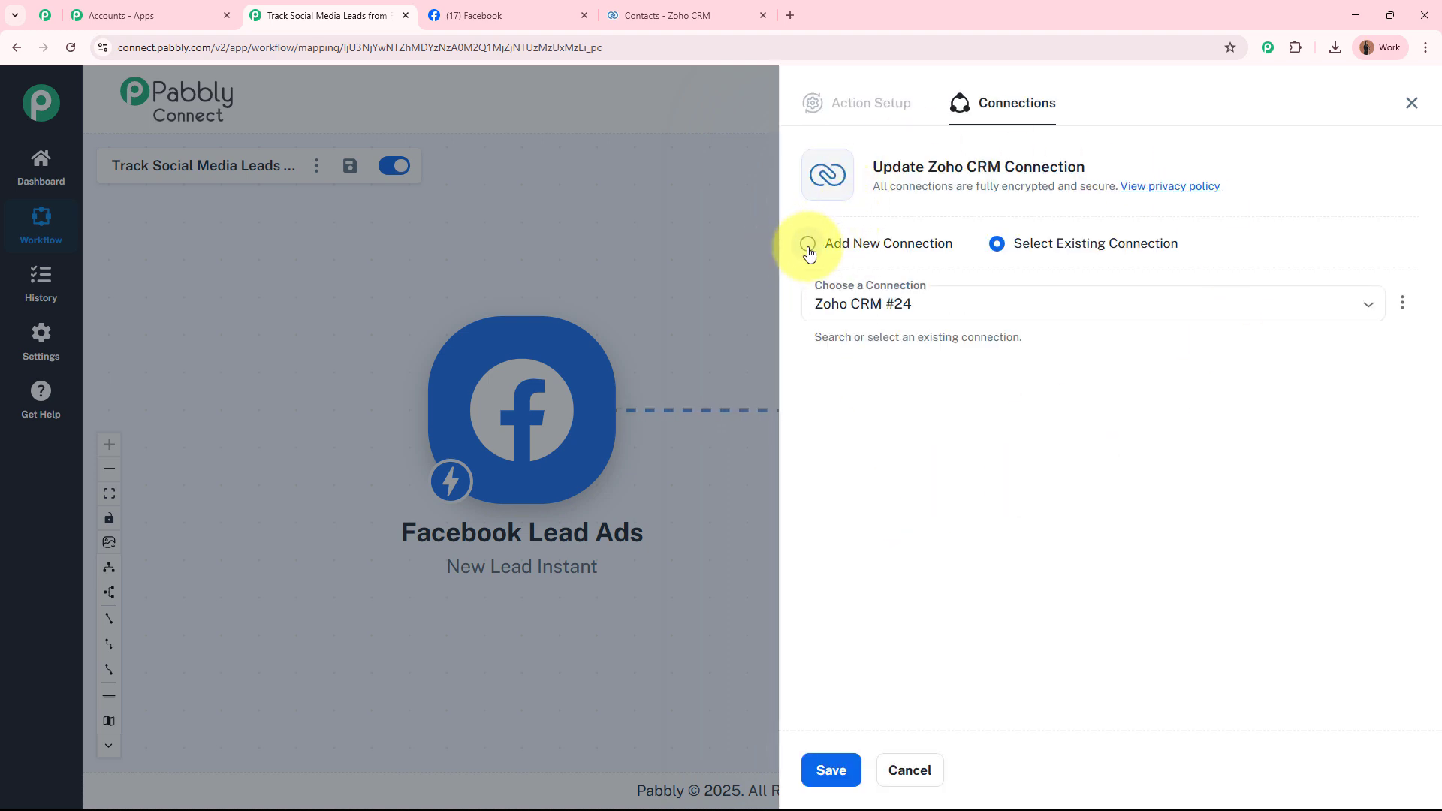
Begin a new Zoho CRM connection and copy the zoho.in domain from the Zoho tab's address.
left_click(841, 252)
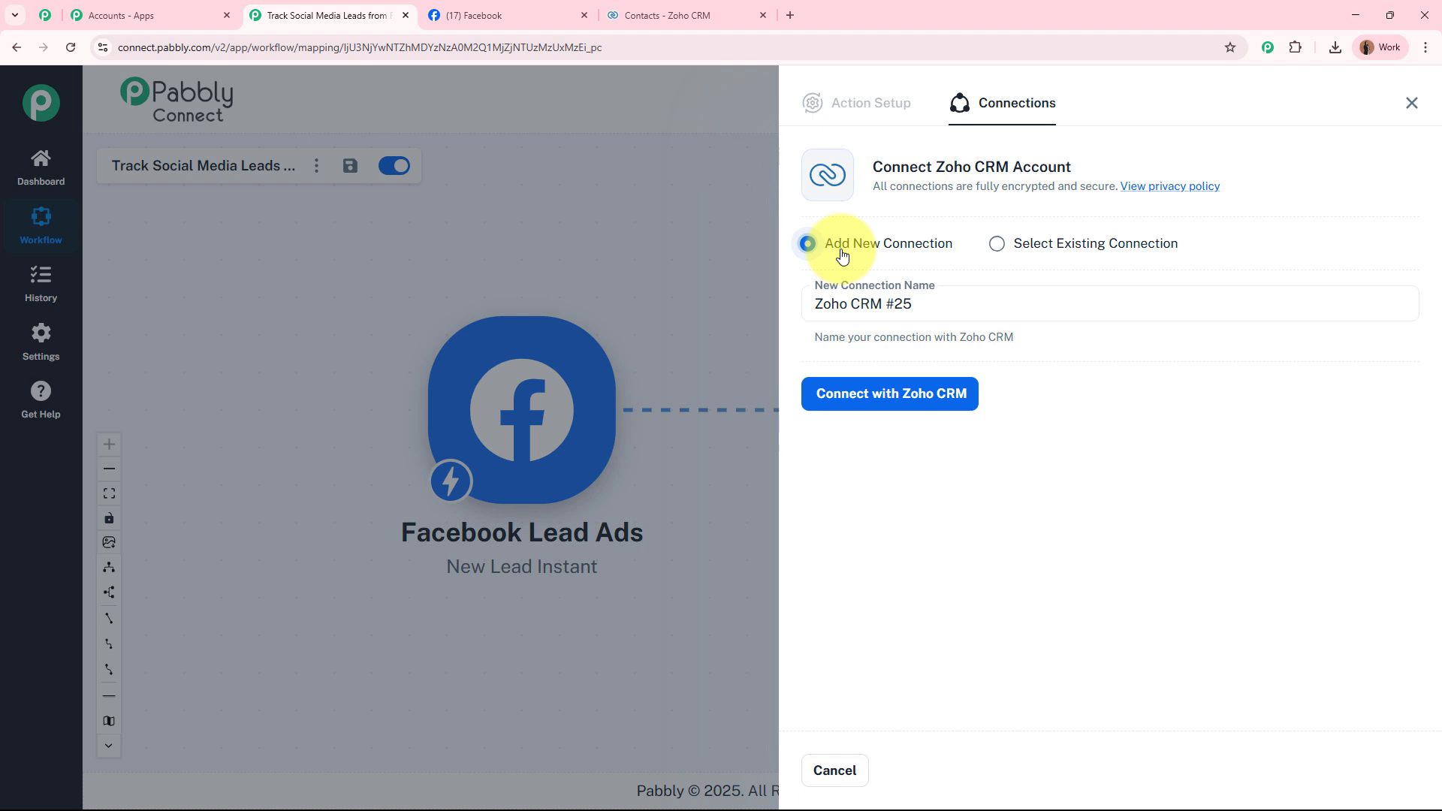
left_click(991, 409)
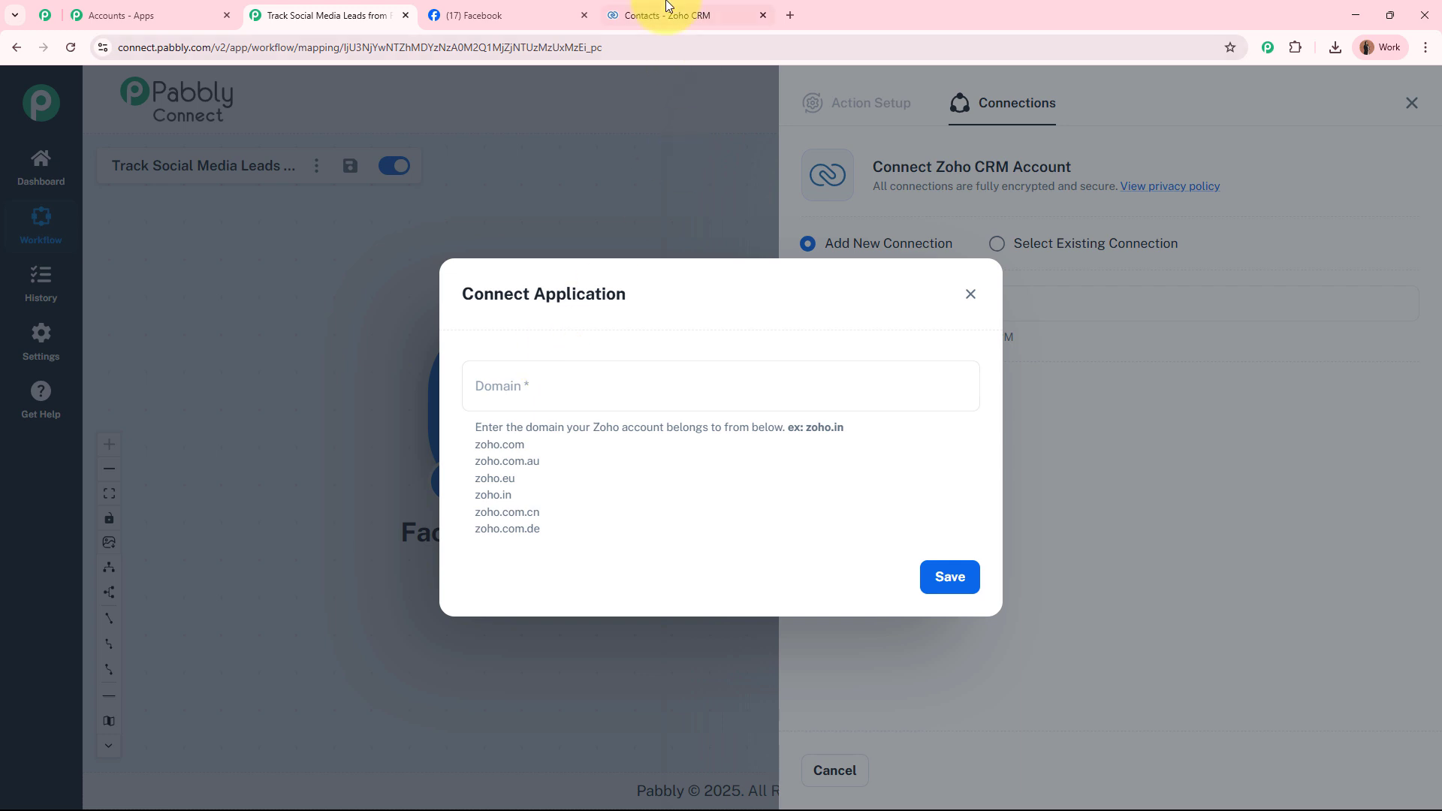
left_click(666, 11)
left_click(574, 47)
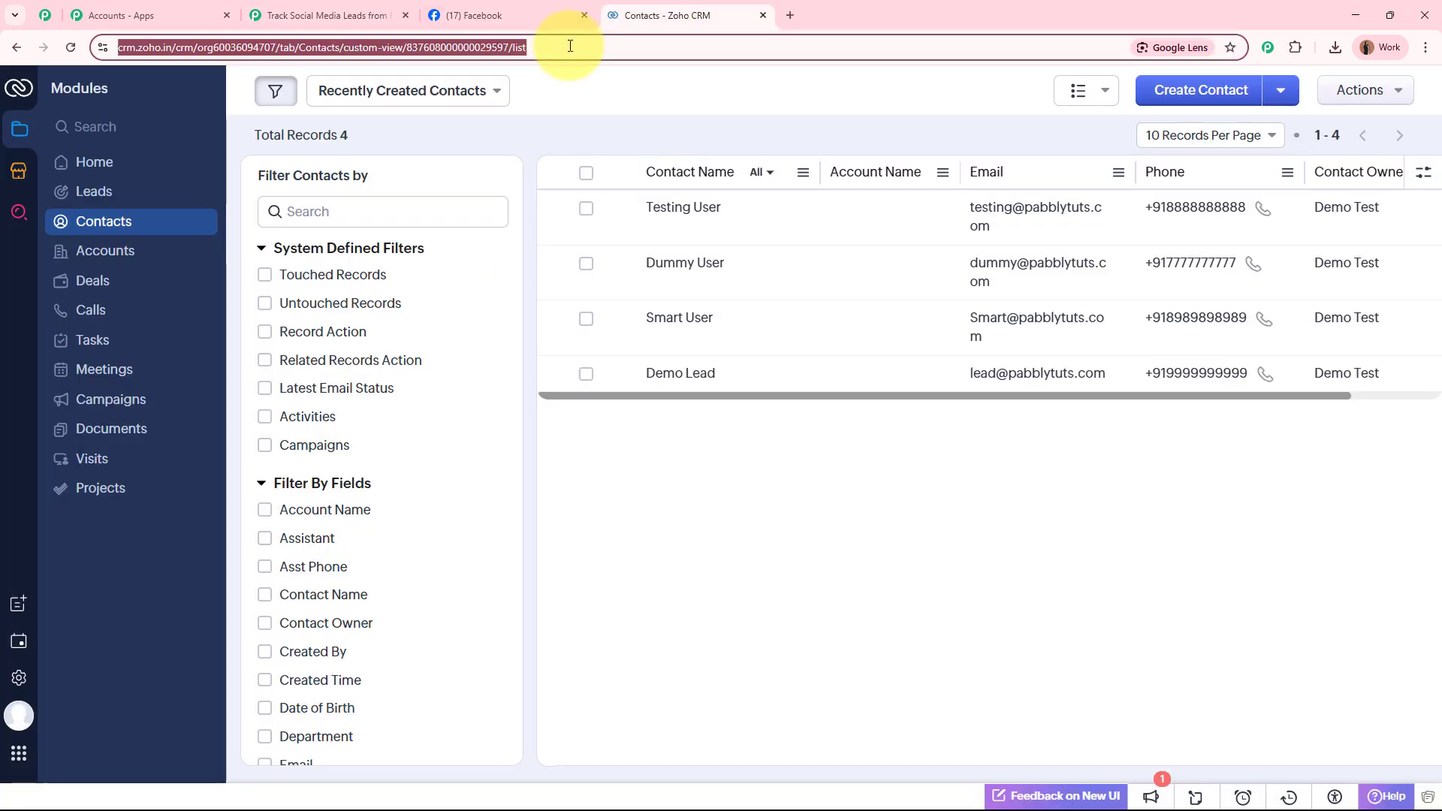
left_click(167, 49)
left_click_drag(176, 51, 205, 53)
key("ctrl+c")
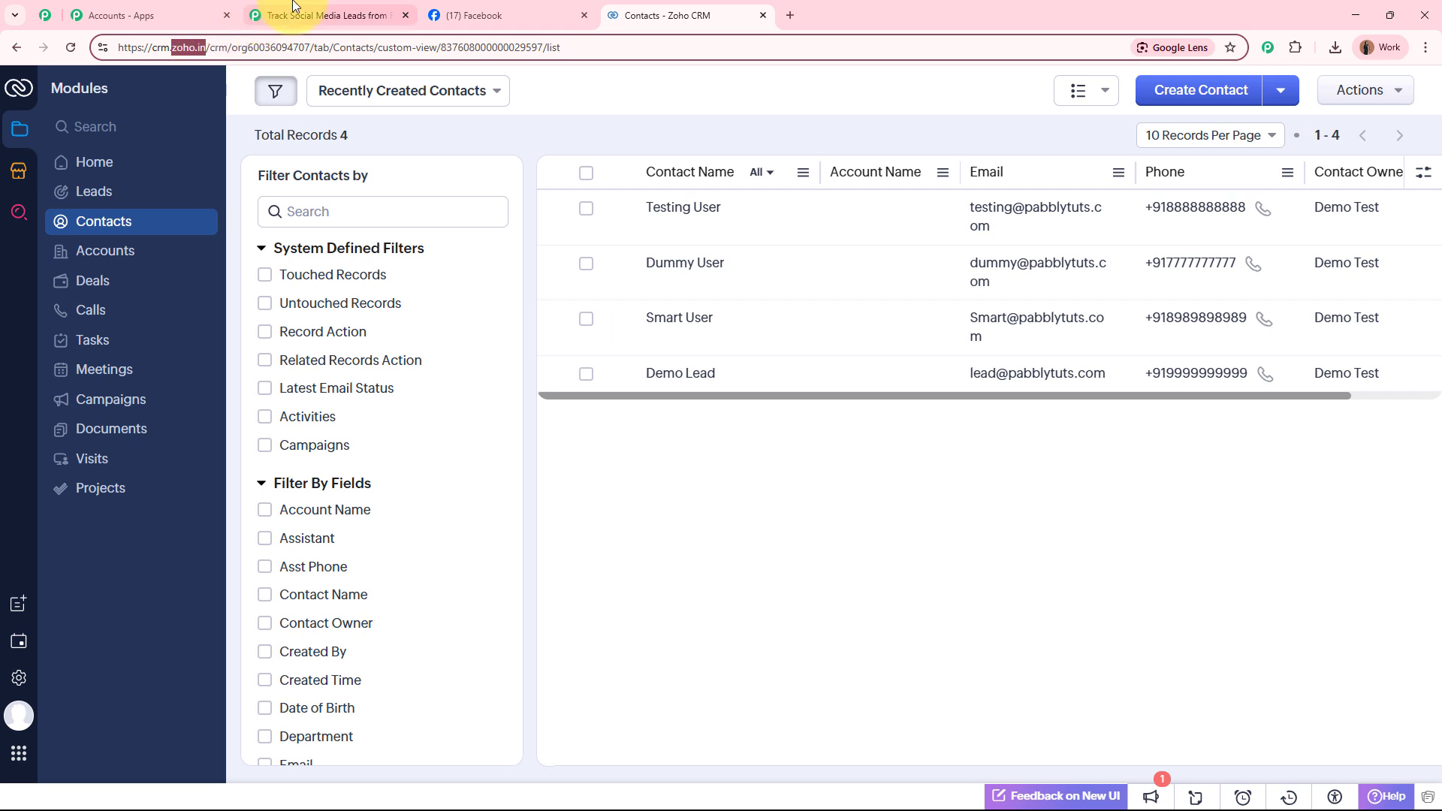
Enter zoho.in as the Domain, save, and accept Zoho's authorization for Pabbly Connect.
left_click(326, 15)
left_click(650, 365)
key("ctrl+v")
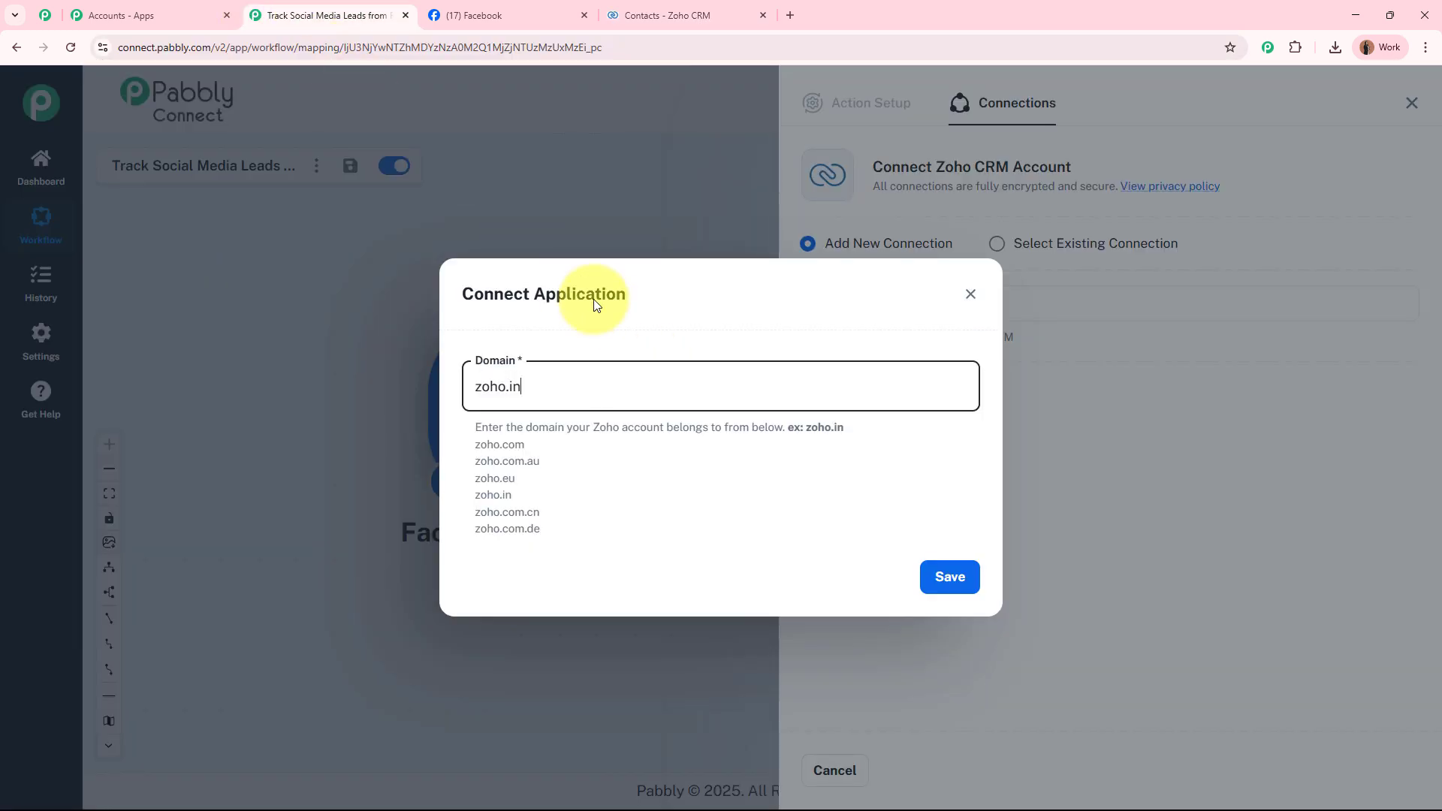
left_click(948, 577)
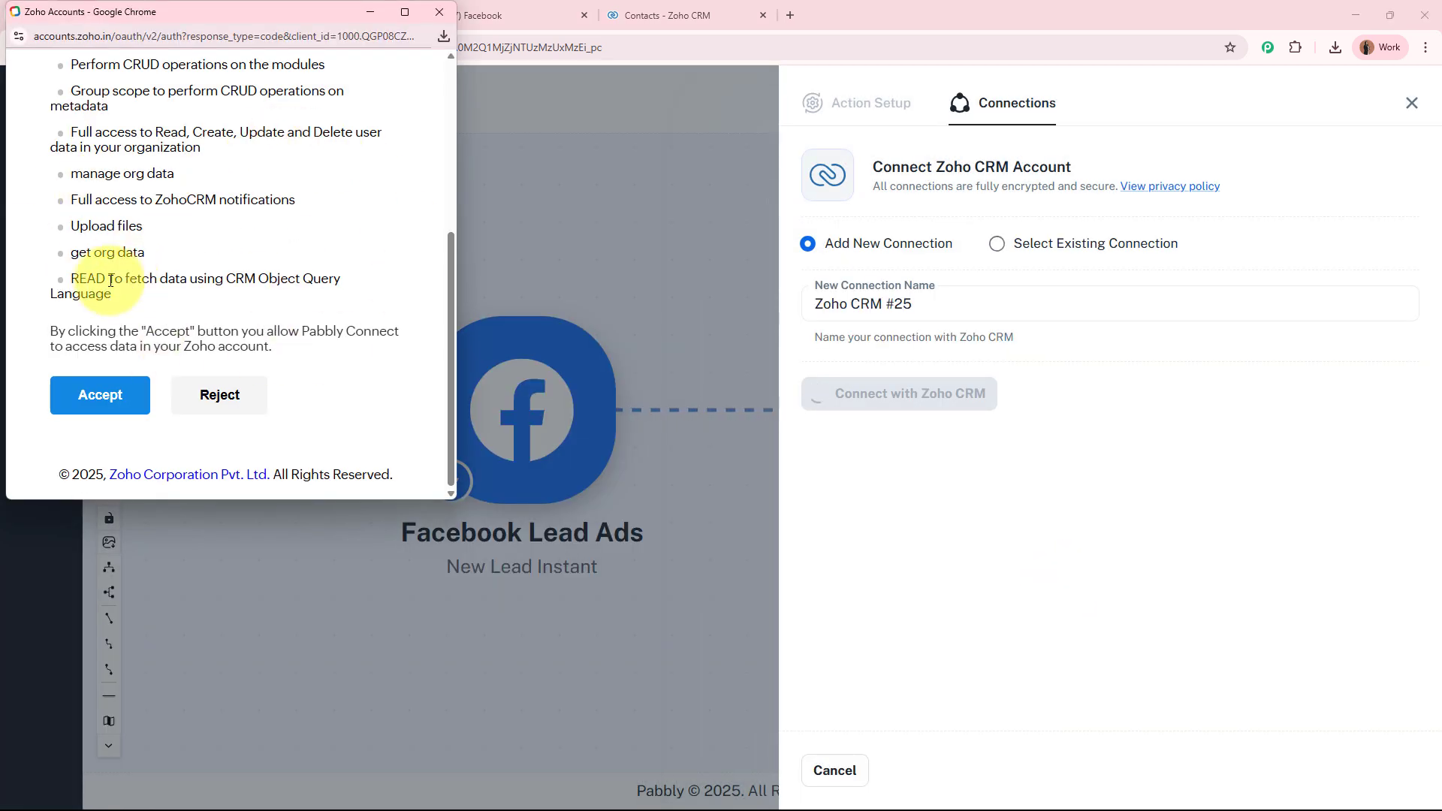
left_click(84, 406)
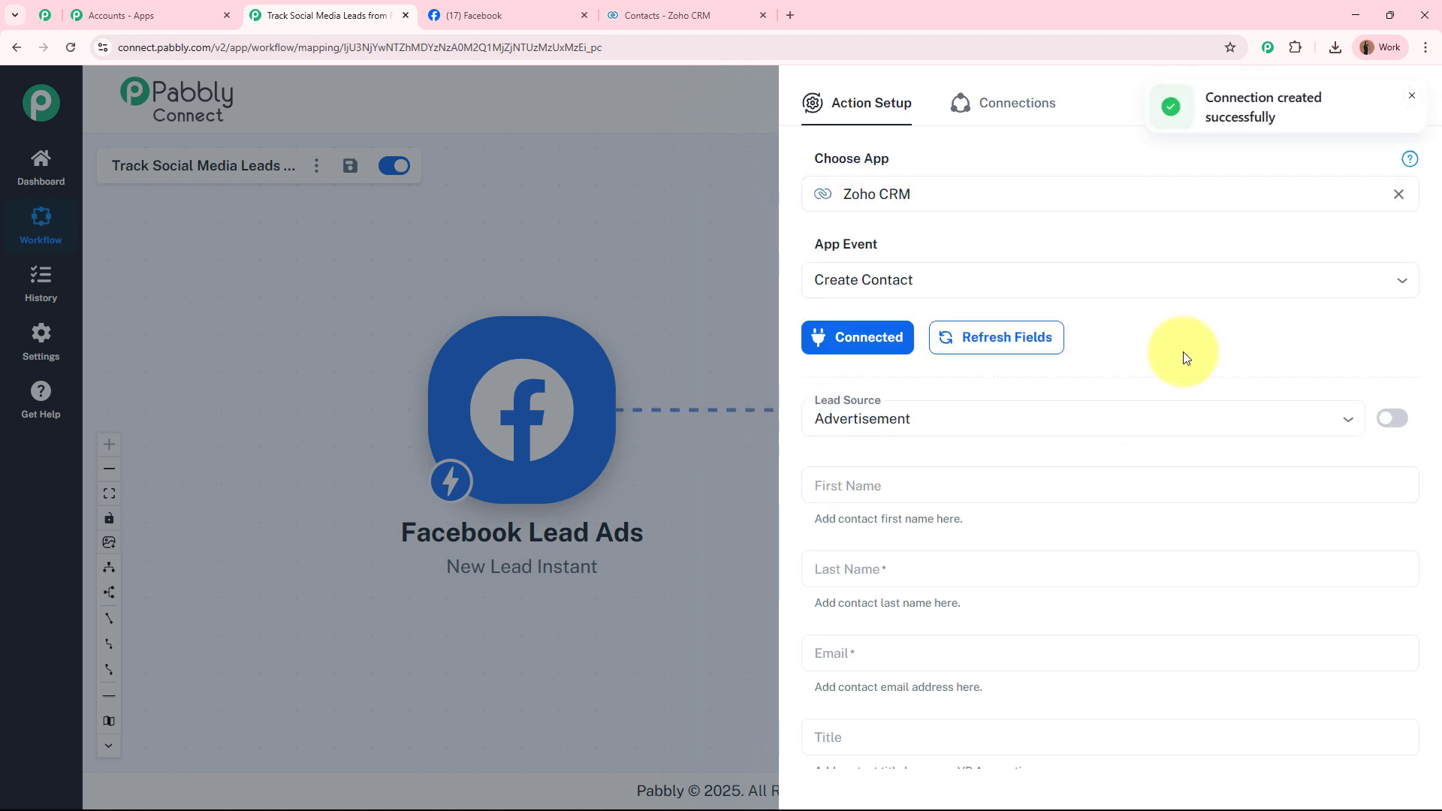
Replace Lead Source's Advertisement value with the custom text 'facebook Lead Ads'.
scroll(1184, 358, "down", 2)
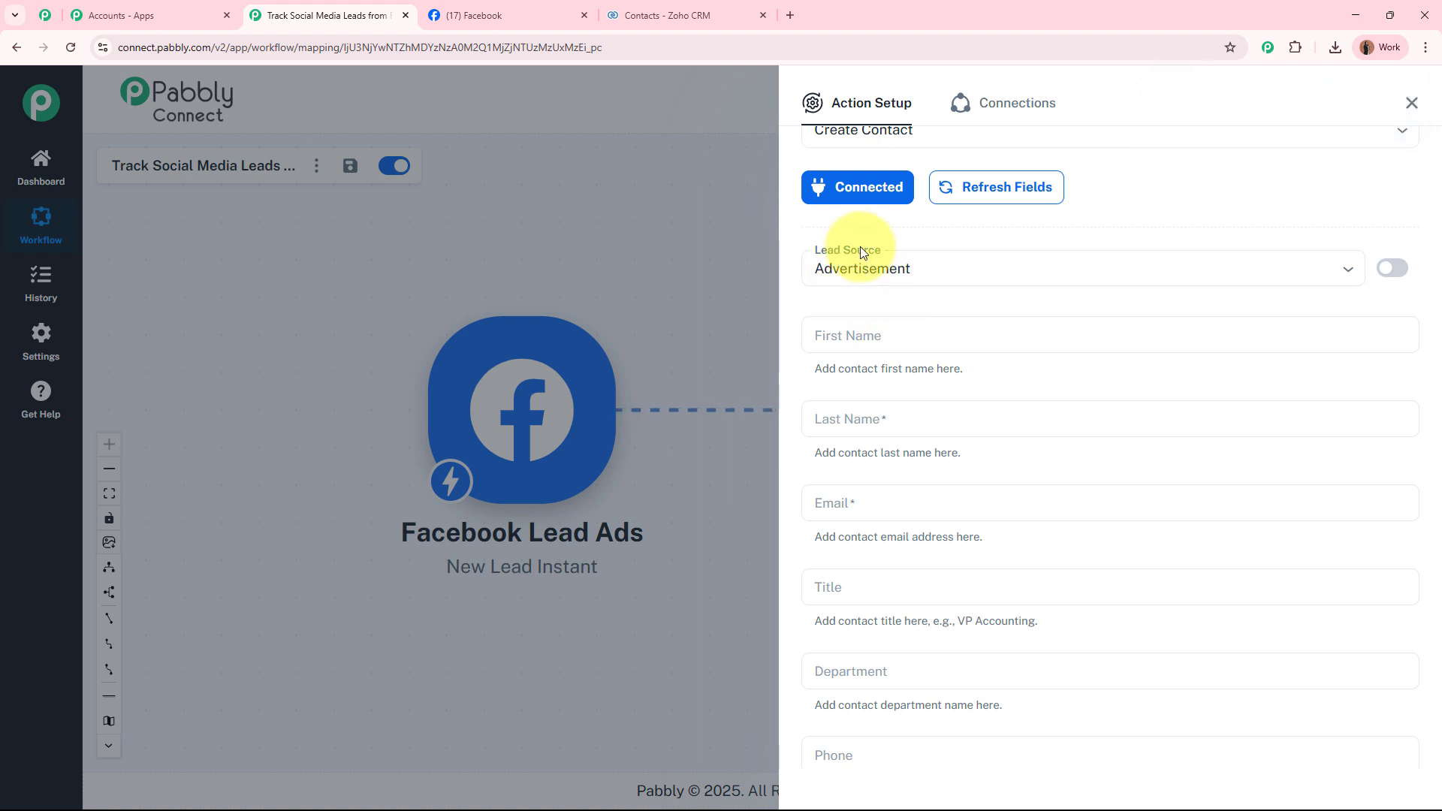
left_click(1393, 270)
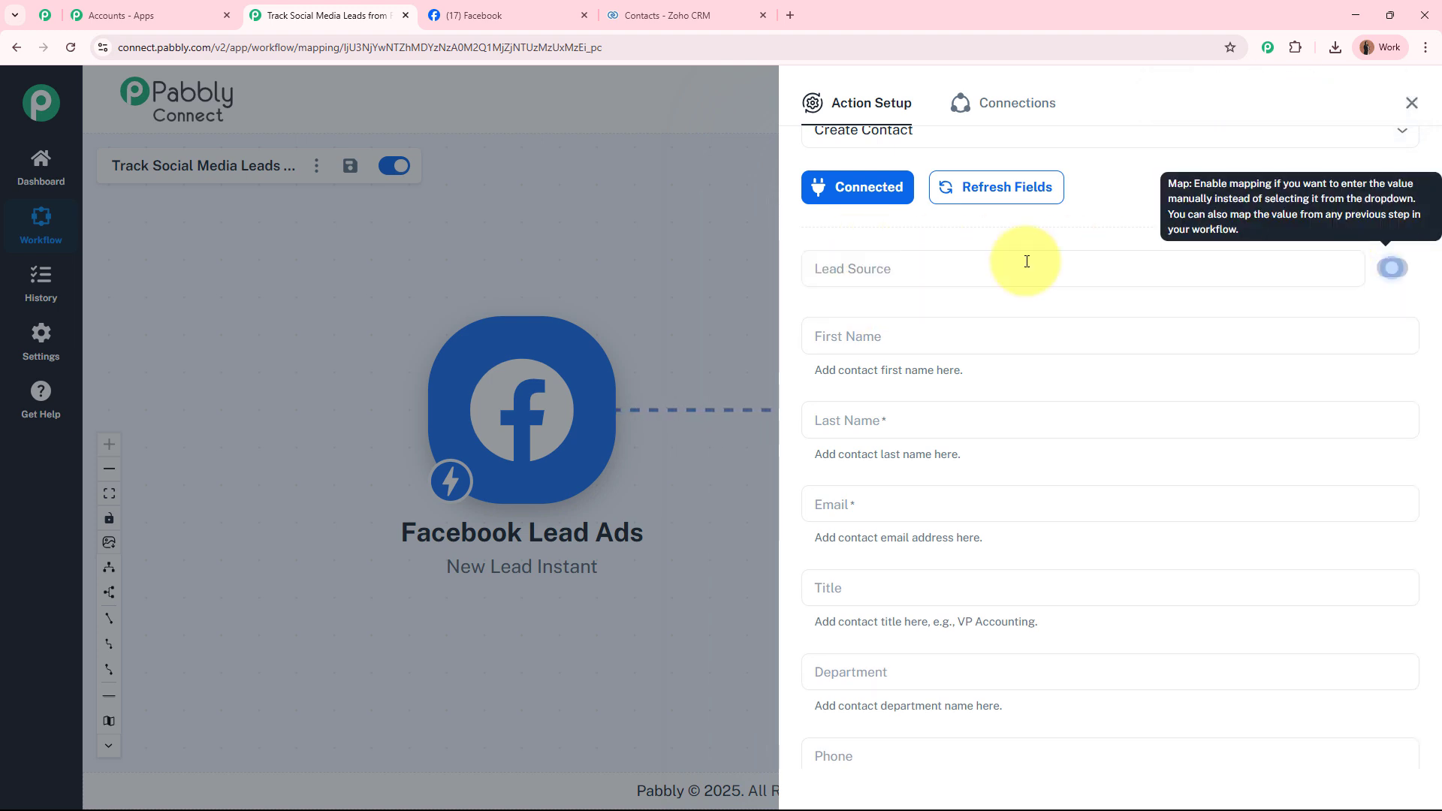
left_click(980, 267)
key("BackSpace")
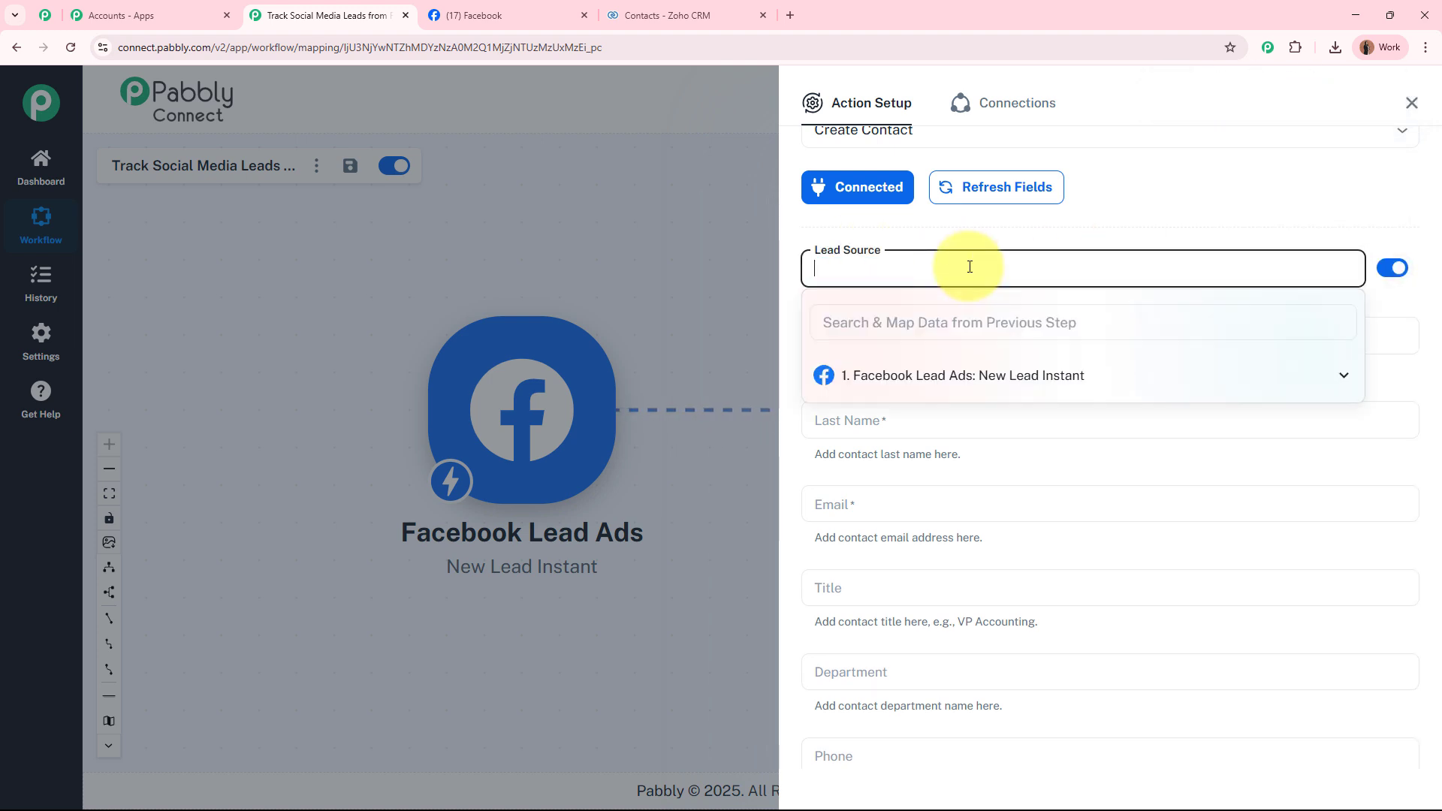
type("facebook Lead Ads")
left_click(972, 244)
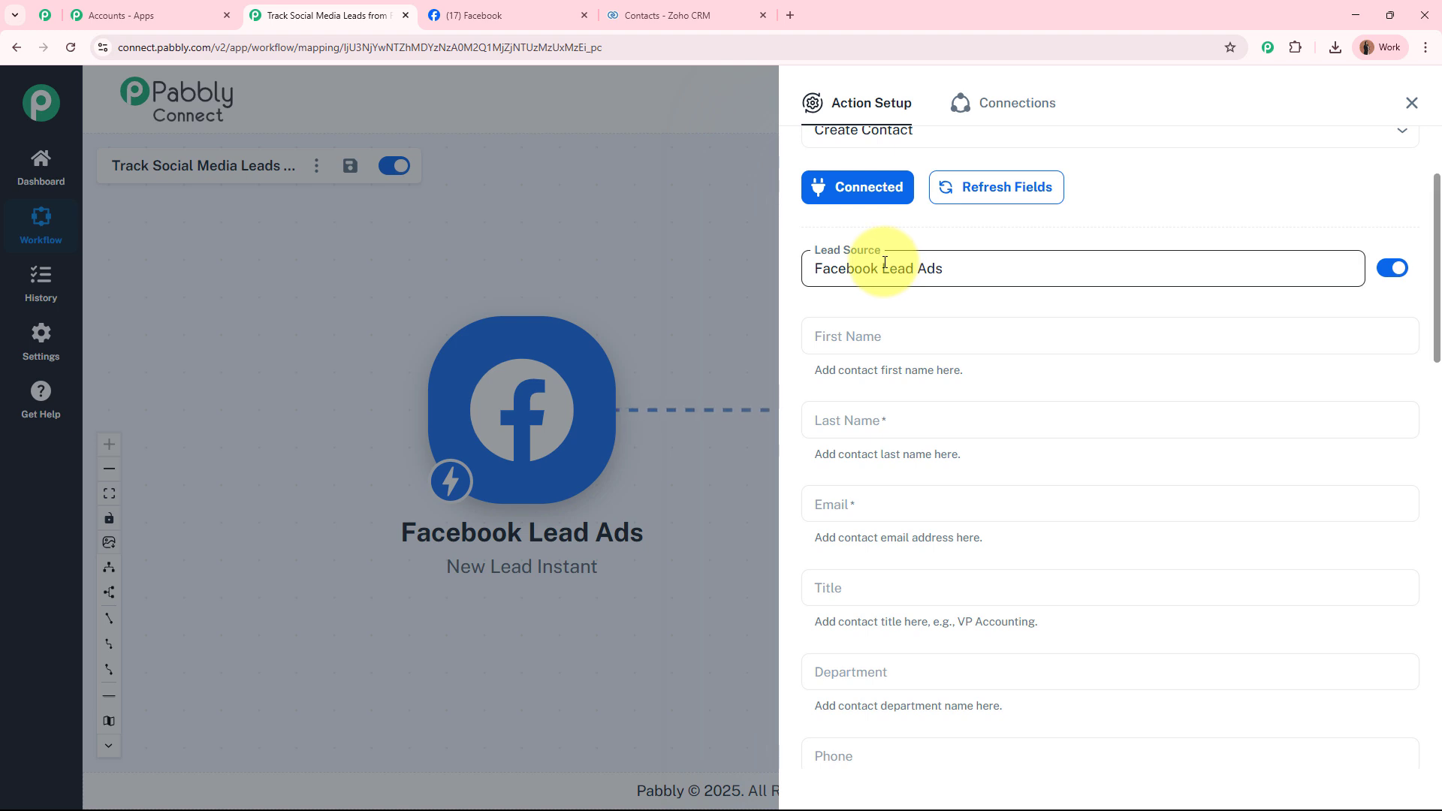
Map First Name to the Facebook lead's first_name field.
scroll(966, 425, "down", 2)
scroll(966, 421, "up", 2)
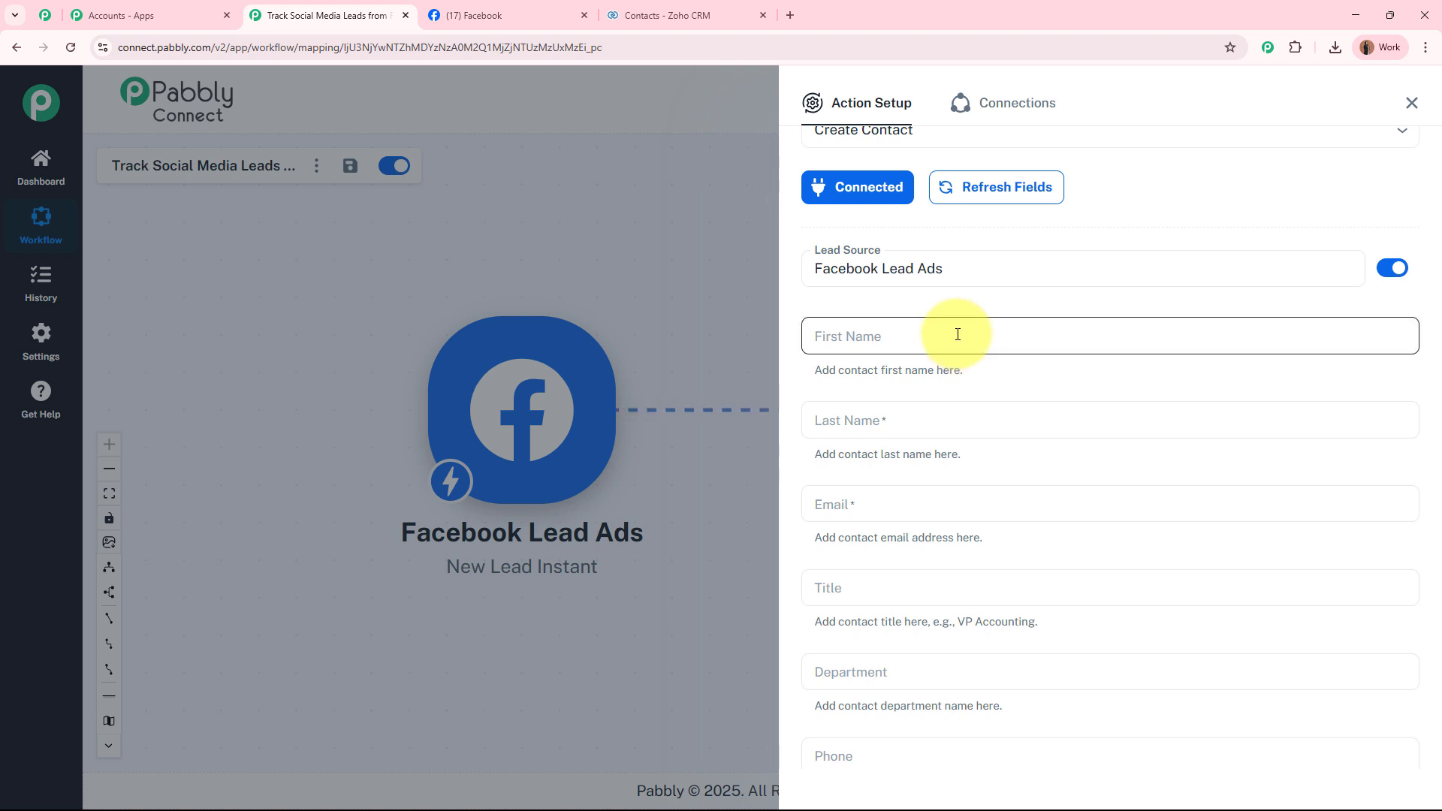
left_click(957, 334)
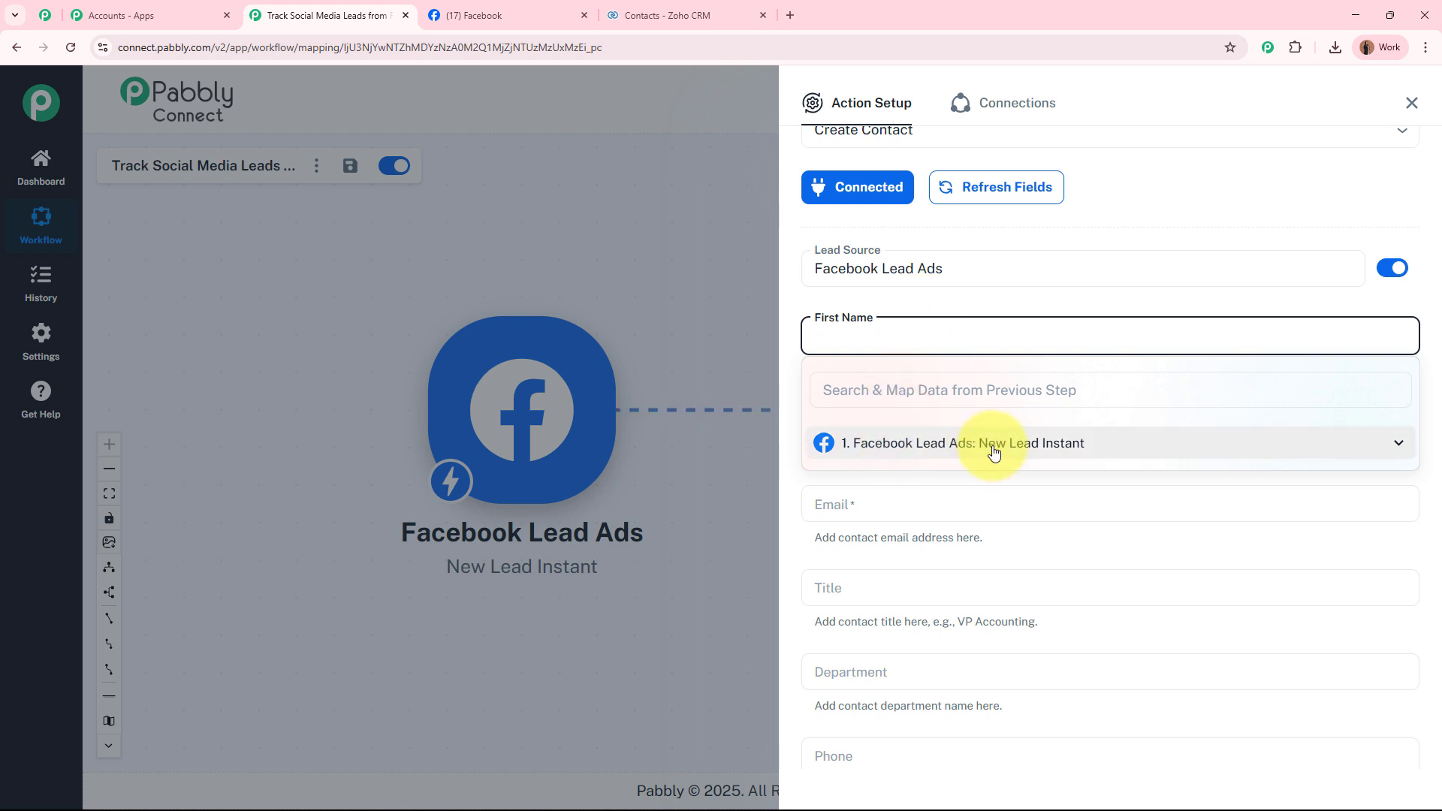
left_click(1133, 445)
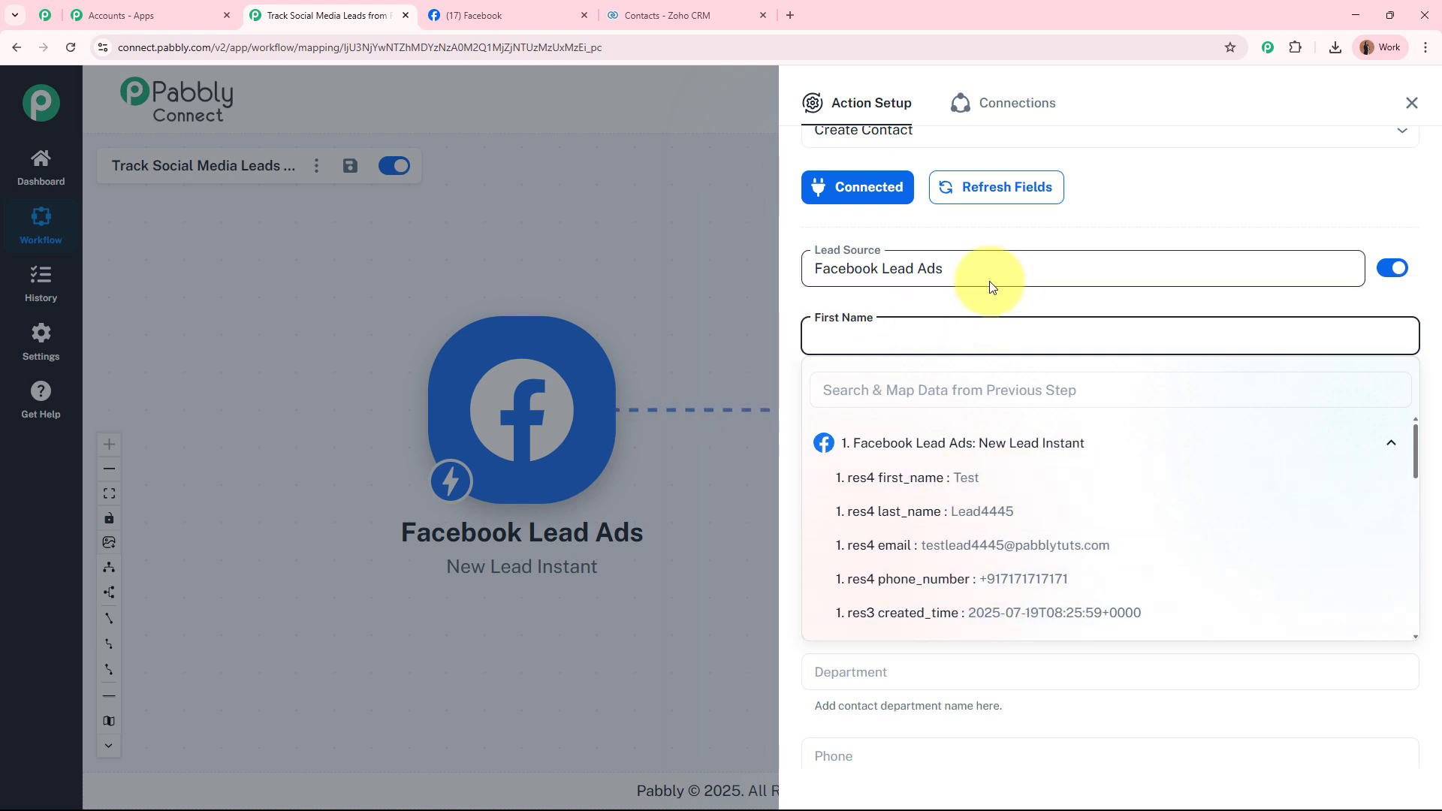
left_click(1055, 479)
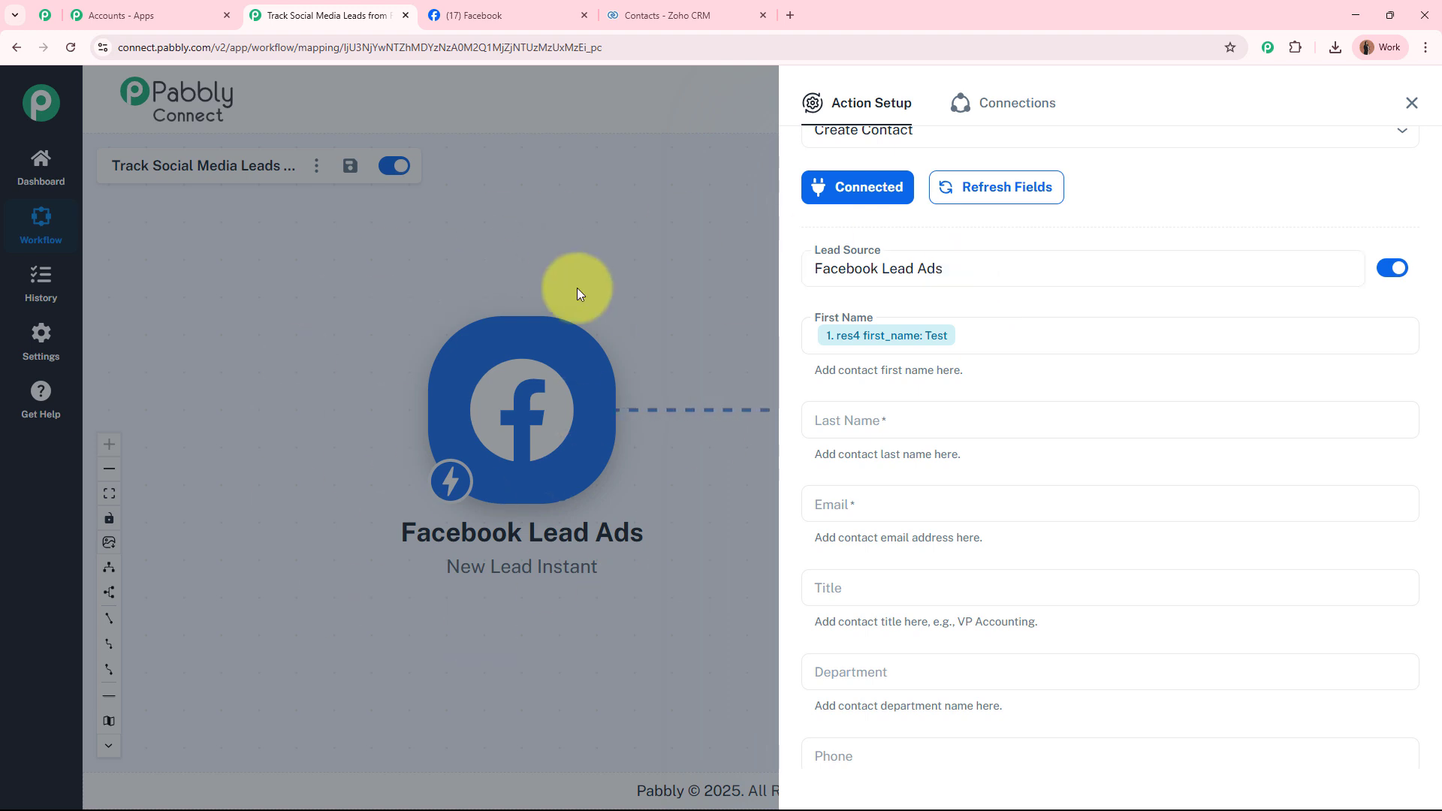
Map Last Name to last_name and Email to email from the Facebook lead.
left_click(899, 418)
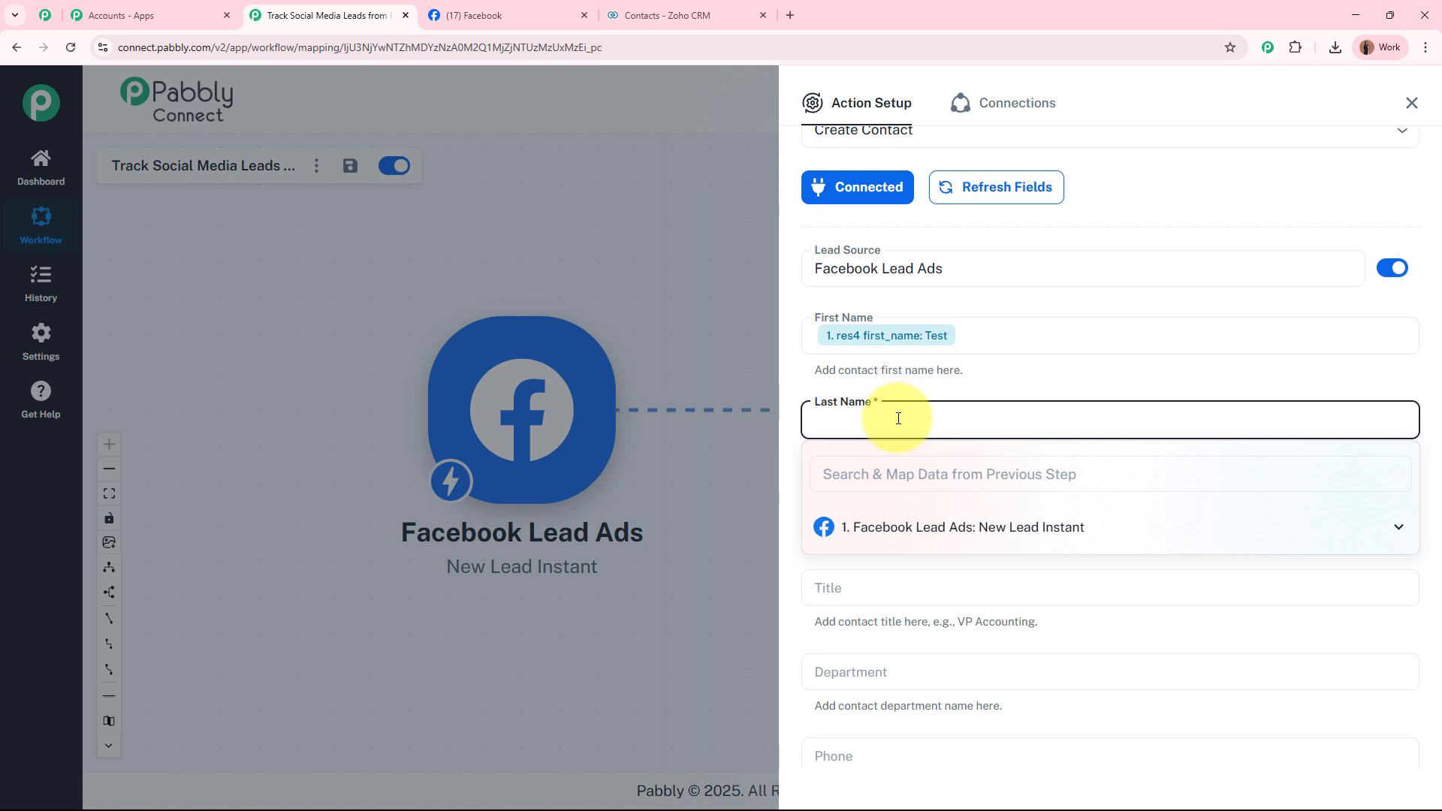
left_click(1014, 527)
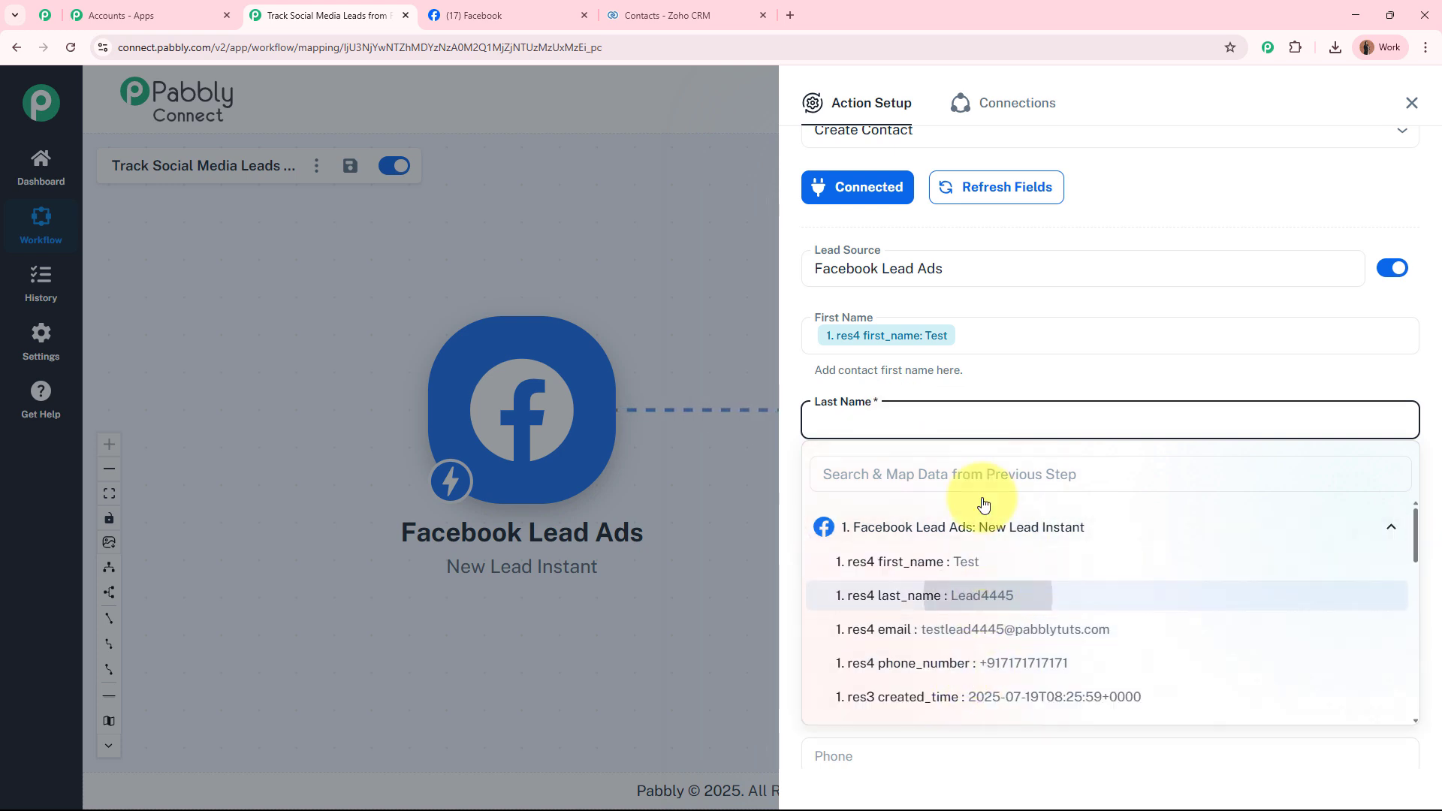
left_click(986, 595)
scroll(989, 384, "down", 3)
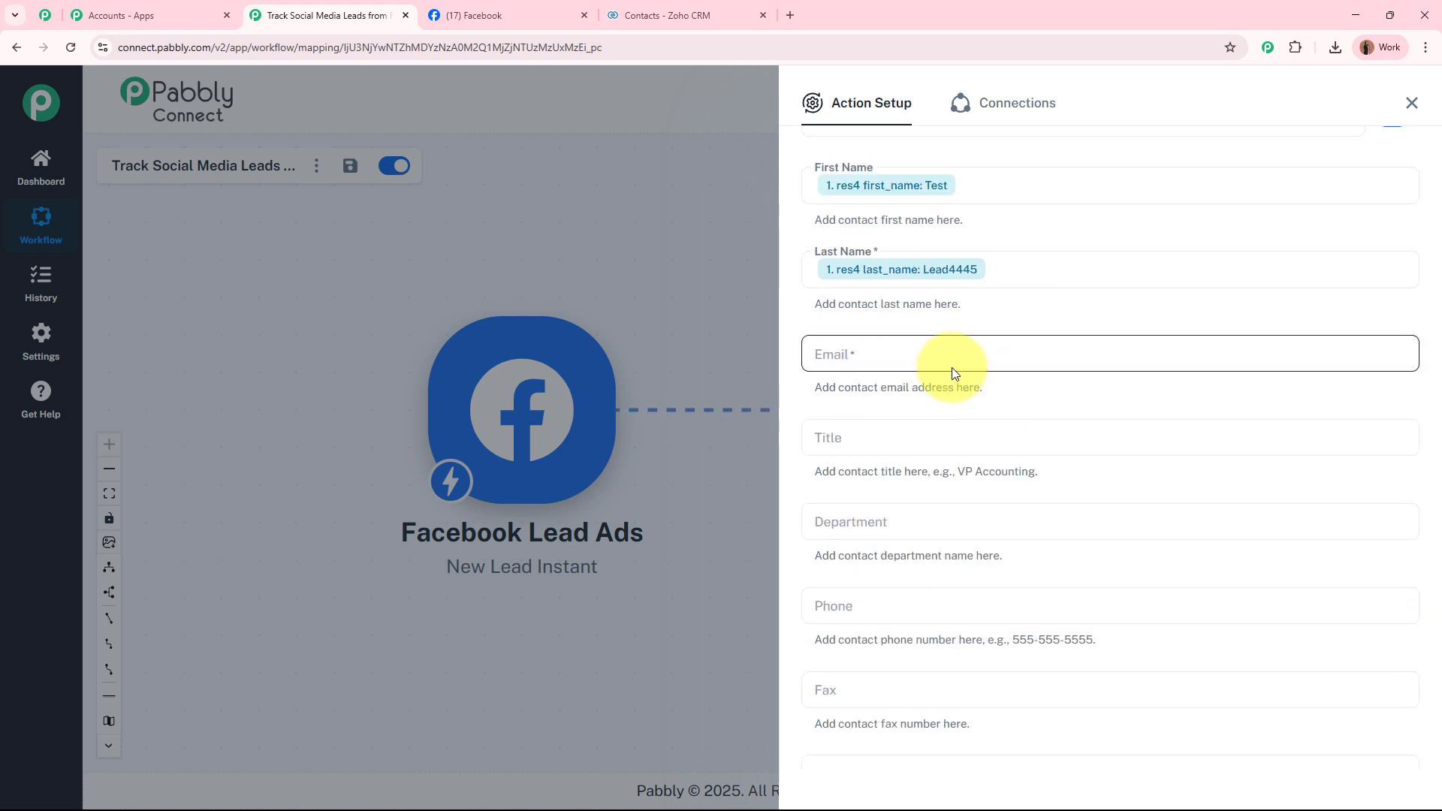
left_click(952, 374)
left_click(962, 462)
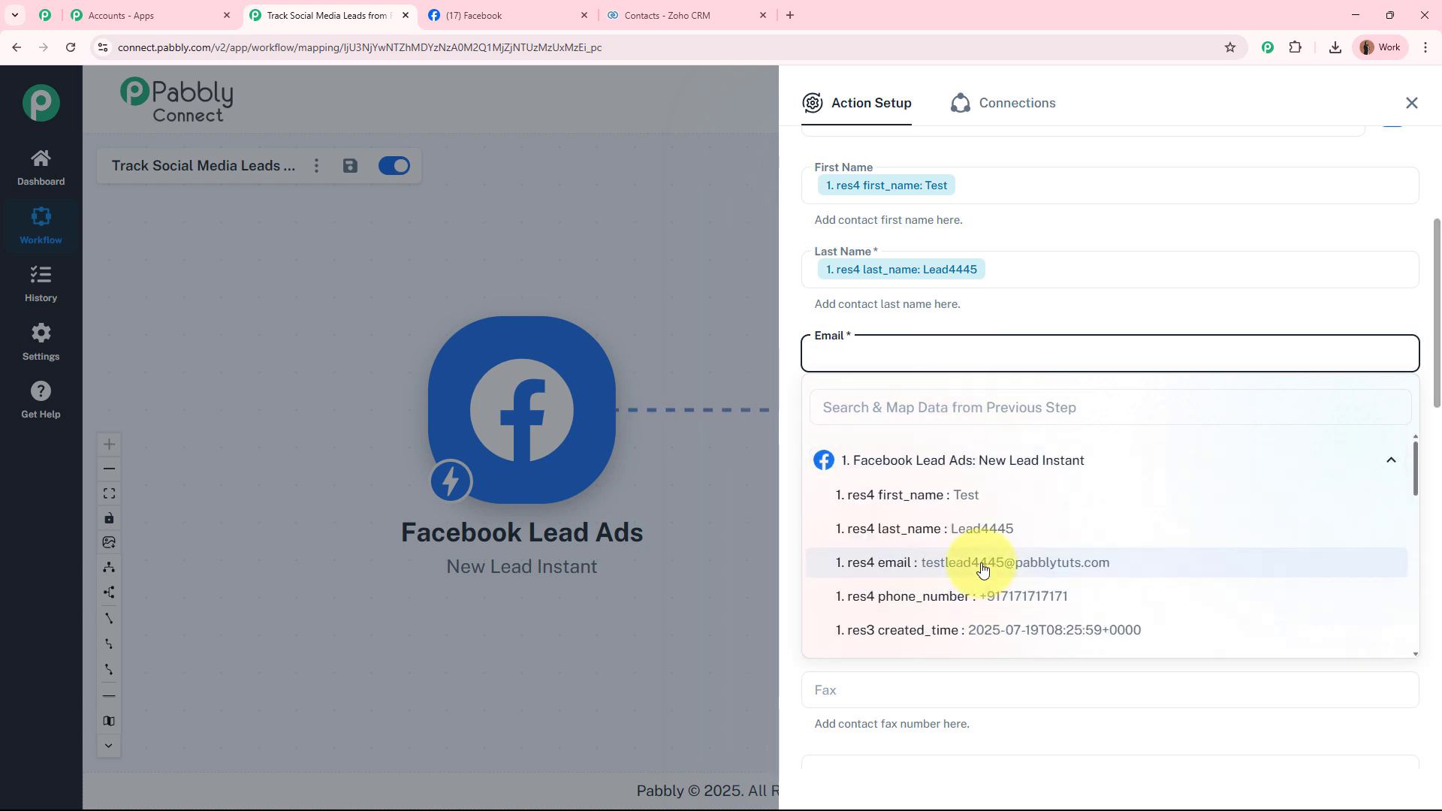
left_click(982, 571)
Set the contact Title to 'New Lead Generated'.
left_click(963, 441)
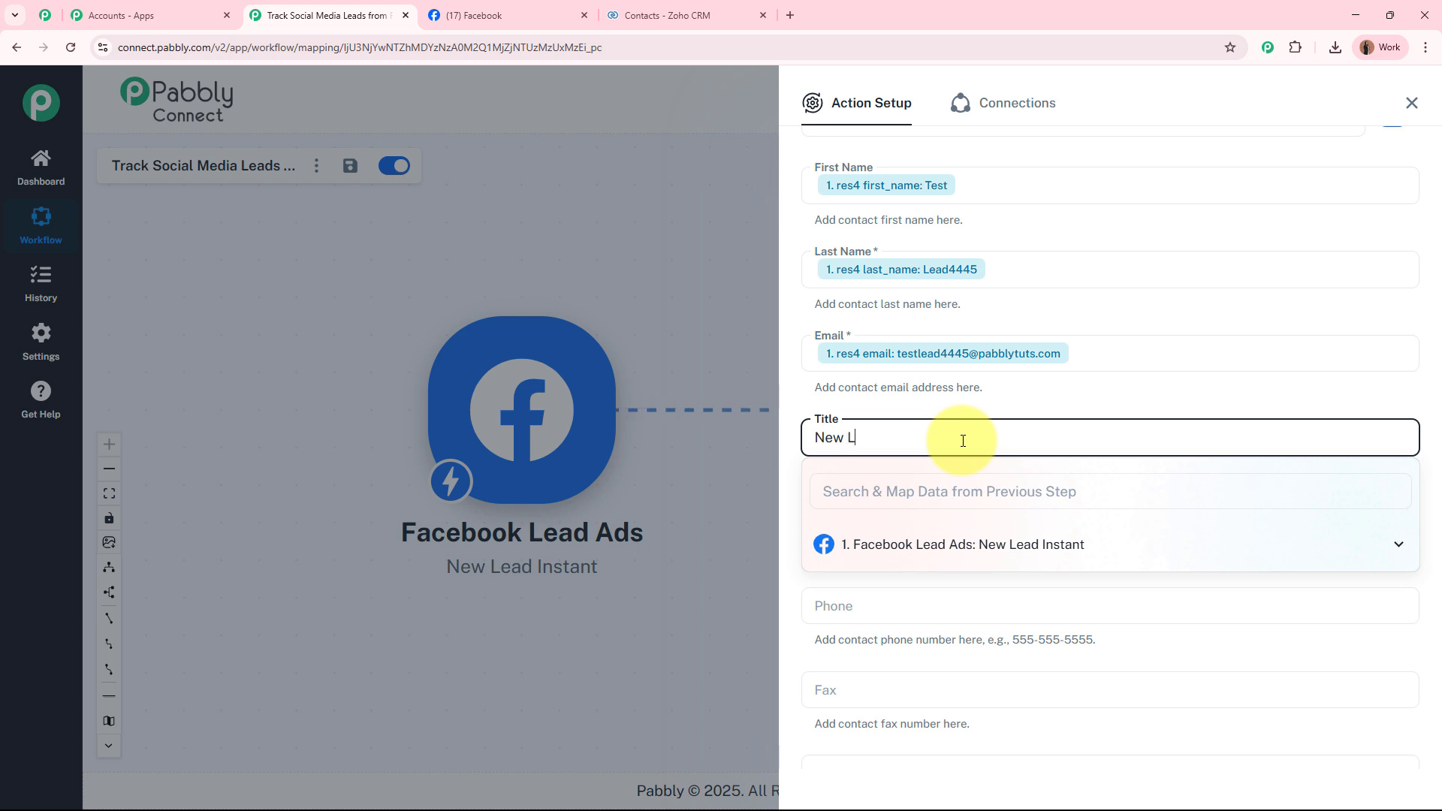
type("New Lead Generated")
left_click(956, 409)
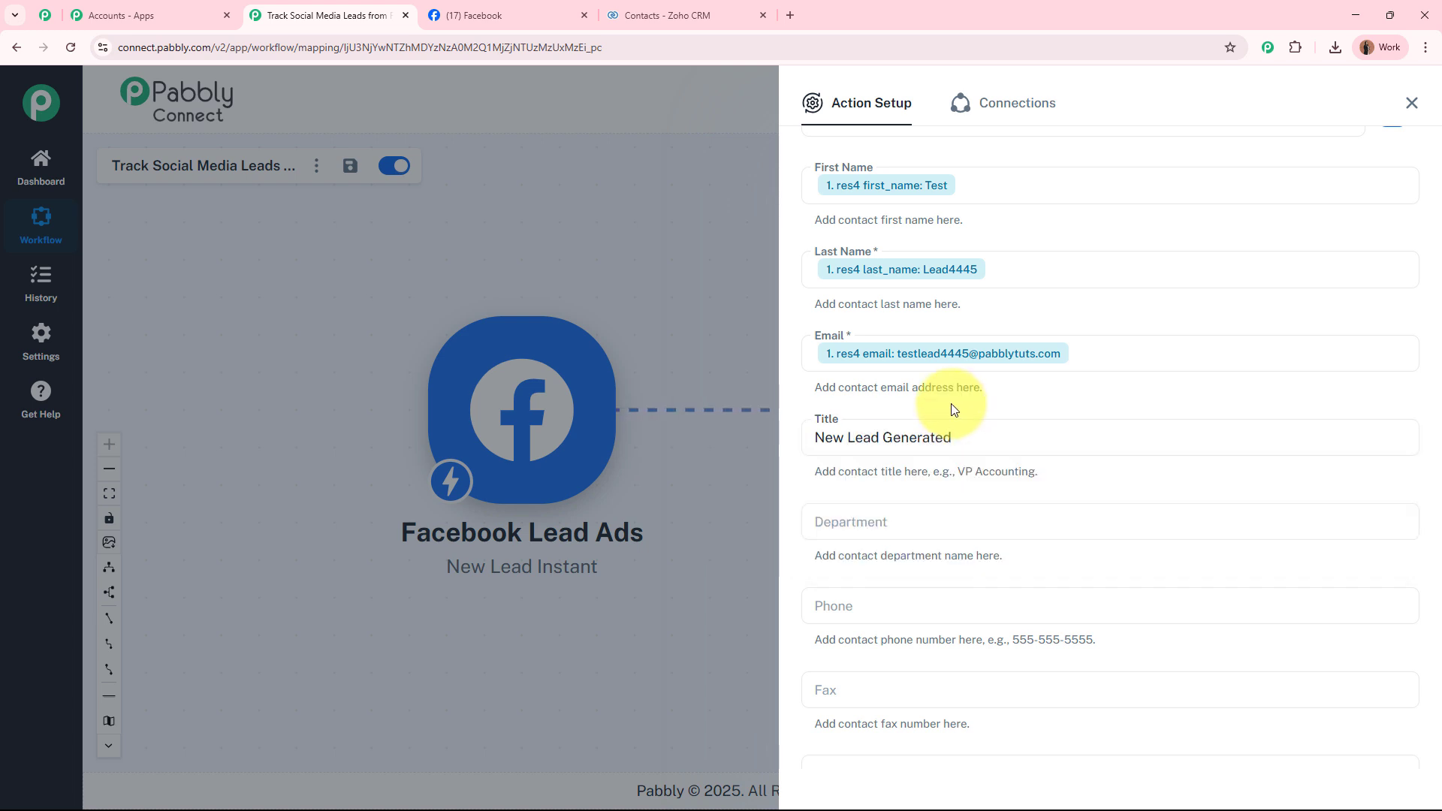
scroll(927, 363, "down", 2)
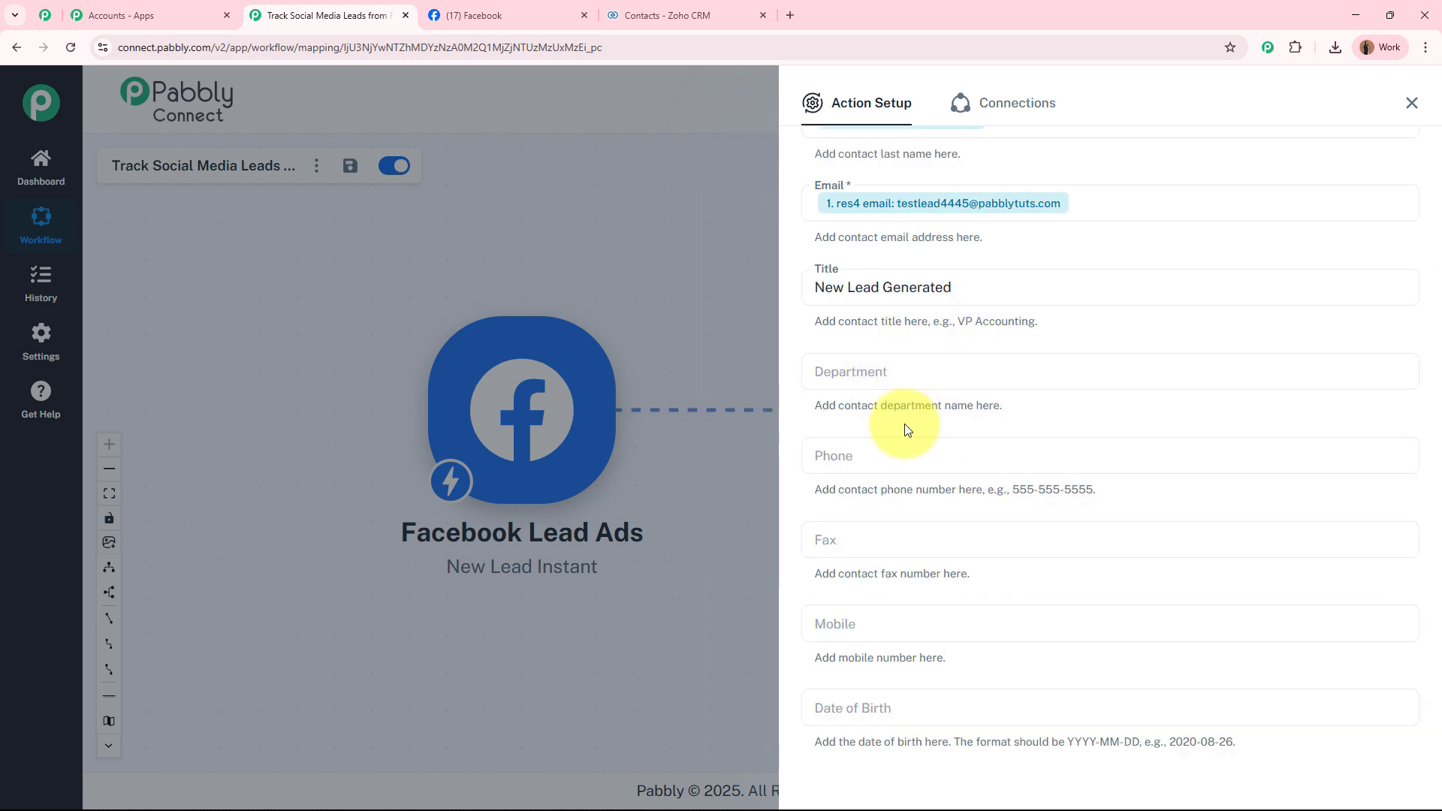
Map both Phone and Mobile to the lead's phone_number.
left_click(876, 456)
left_click(969, 565)
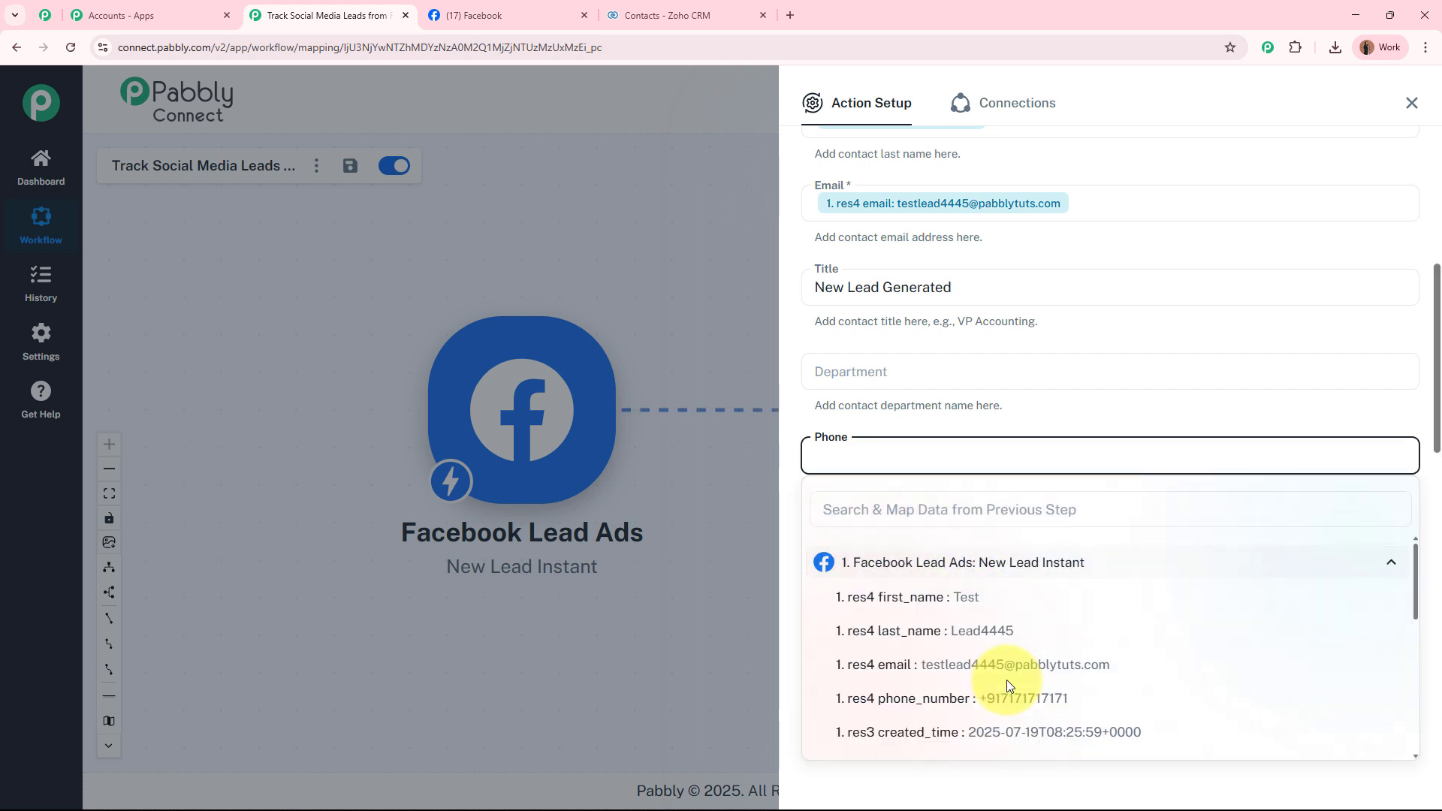
left_click(1044, 697)
left_click(1012, 423)
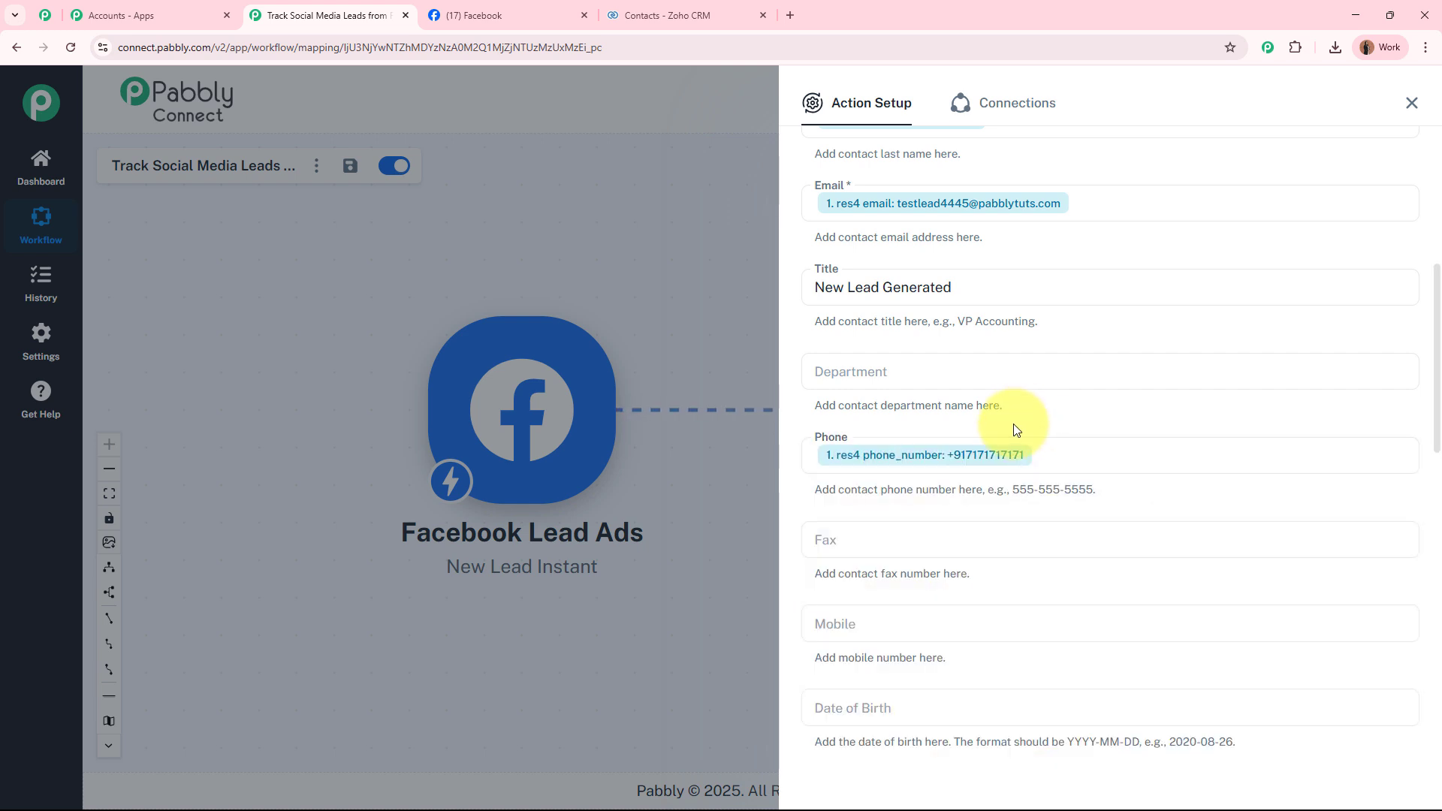
scroll(1012, 424, "down", 4)
left_click(937, 317)
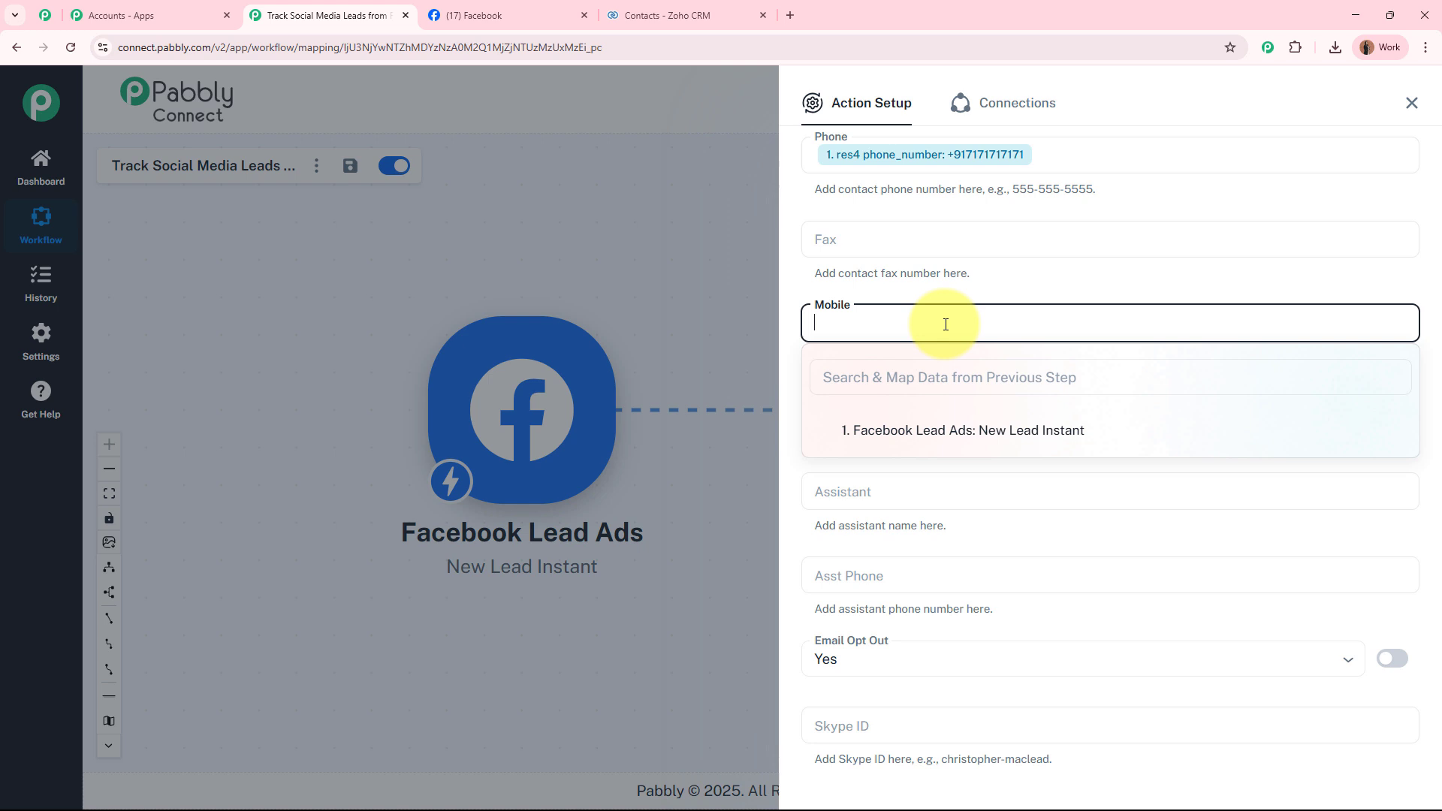
left_click(980, 431)
left_click(976, 564)
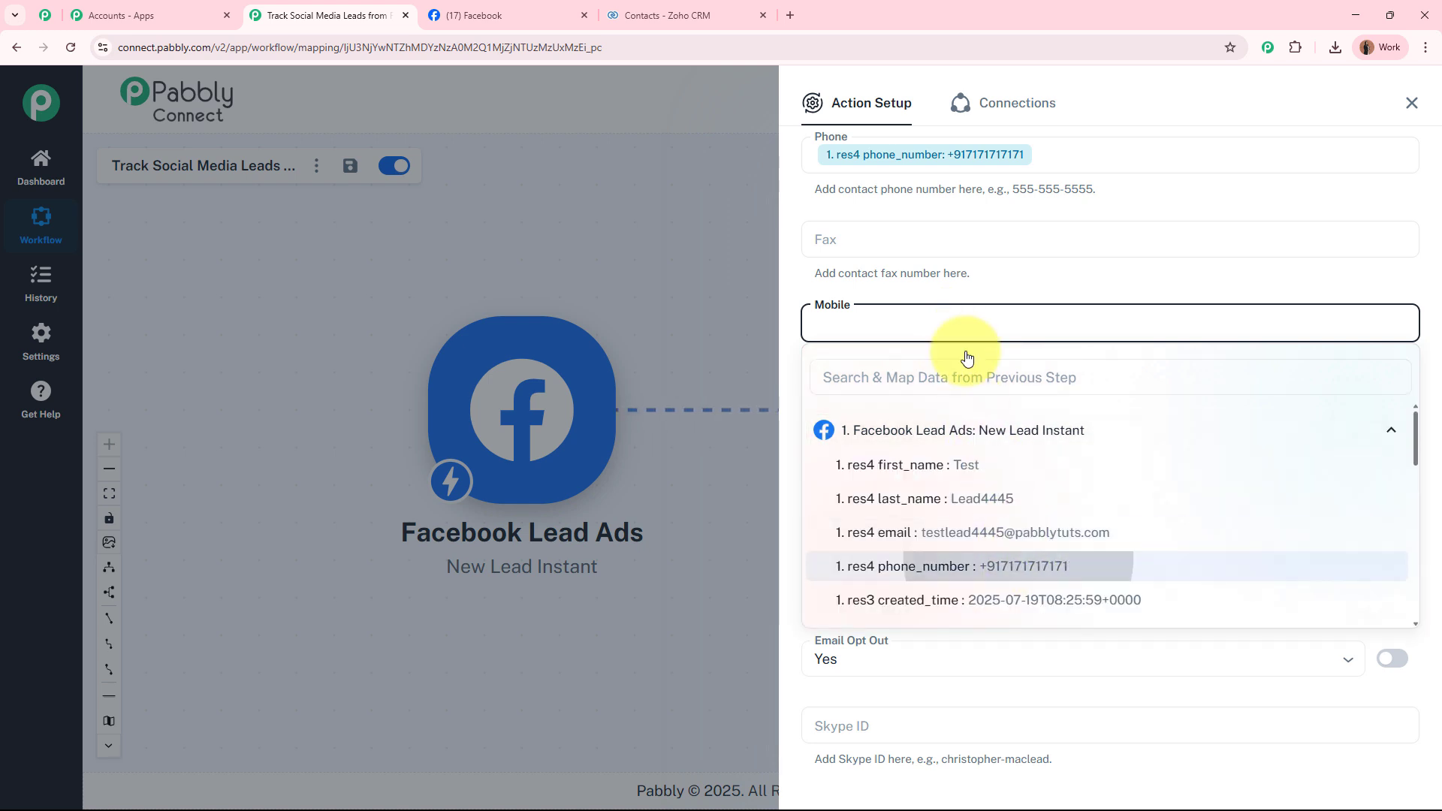
left_click(972, 290)
Save and send a test request, confirming the SUCCESS response.
scroll(1056, 368, "down", 8)
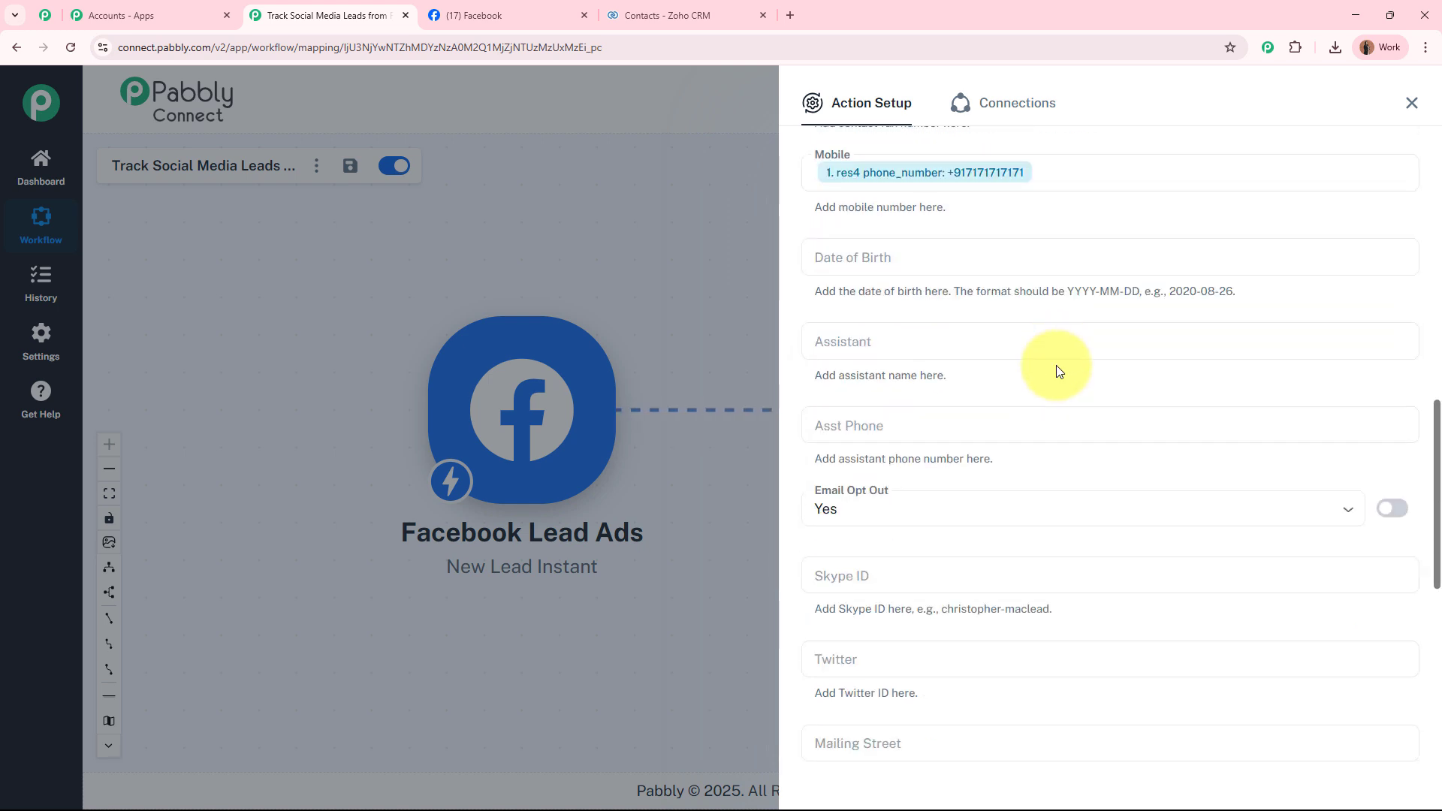
scroll(1056, 370, "down", 2)
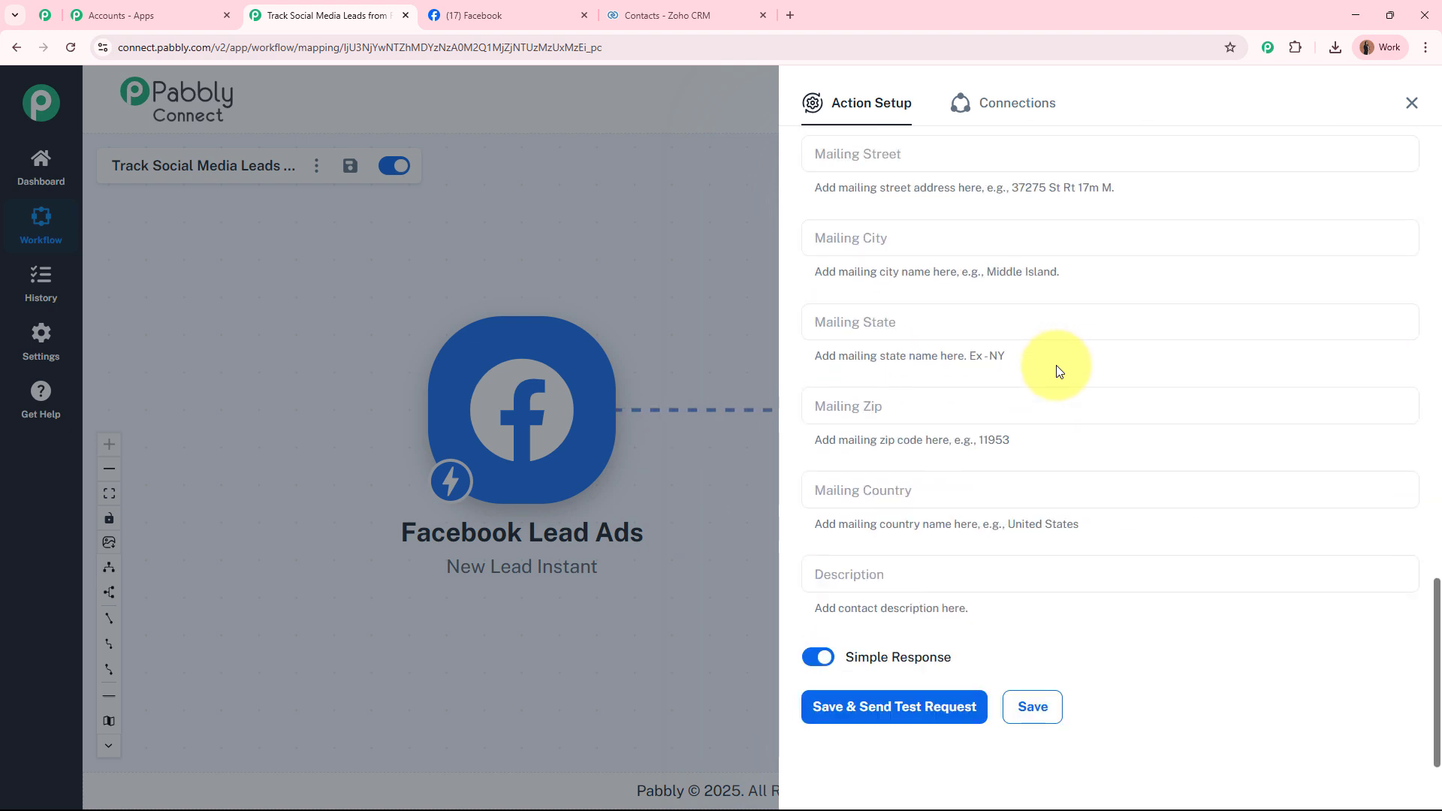
left_click(940, 707)
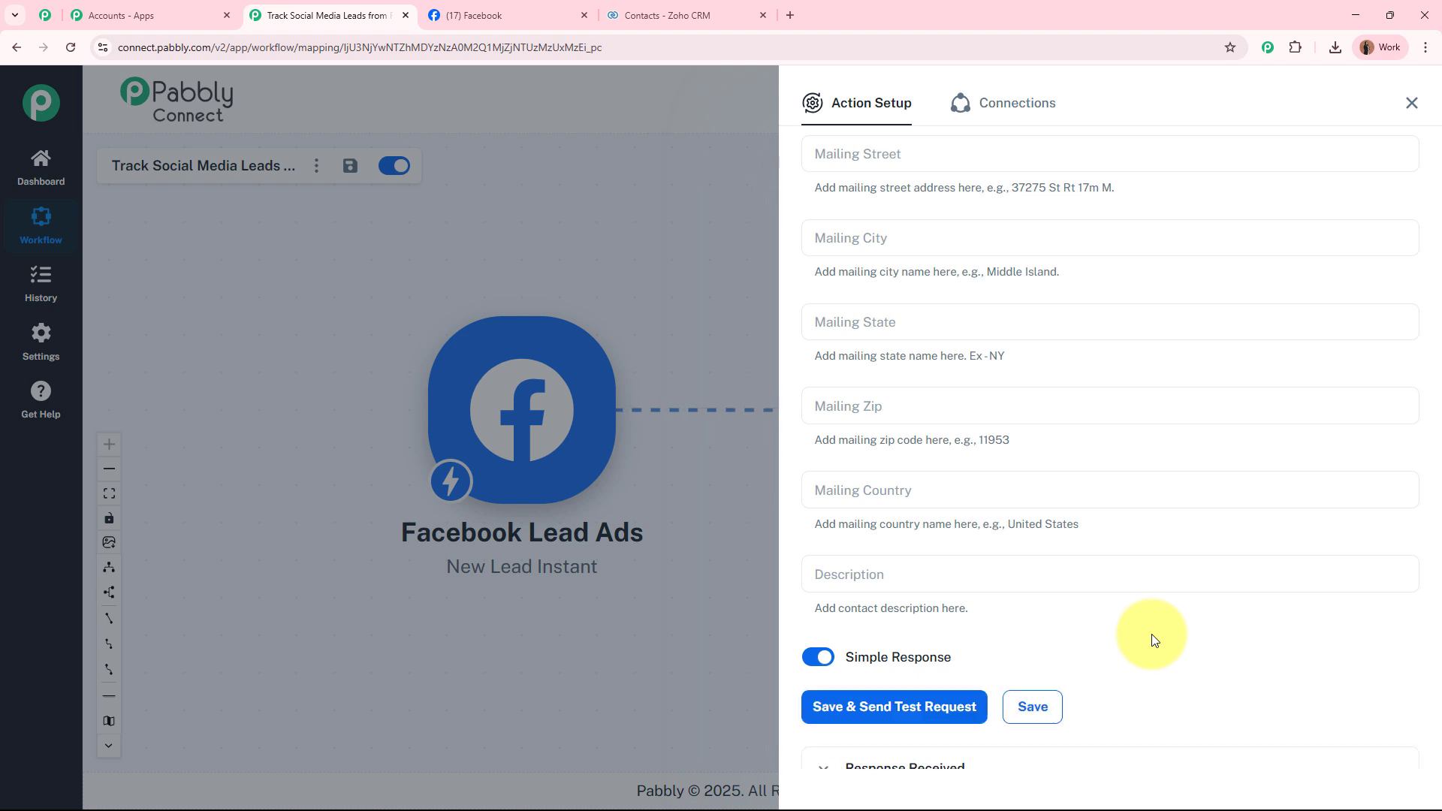
scroll(1153, 637, "down", 4)
scroll(1197, 477, "down", 2)
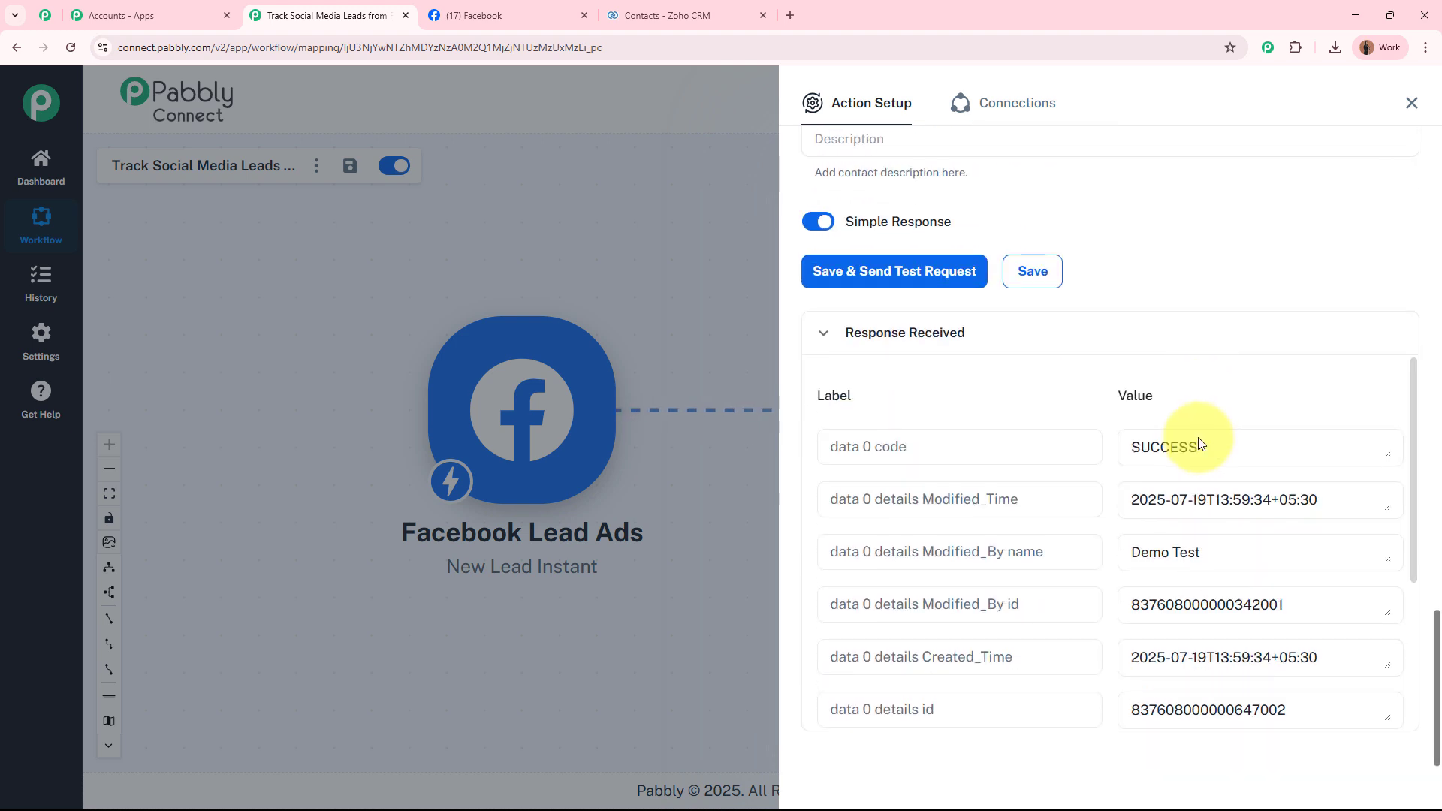
Reload Zoho CRM contacts and open the new test lead to check its email, phone and mobile.
left_click(705, 12)
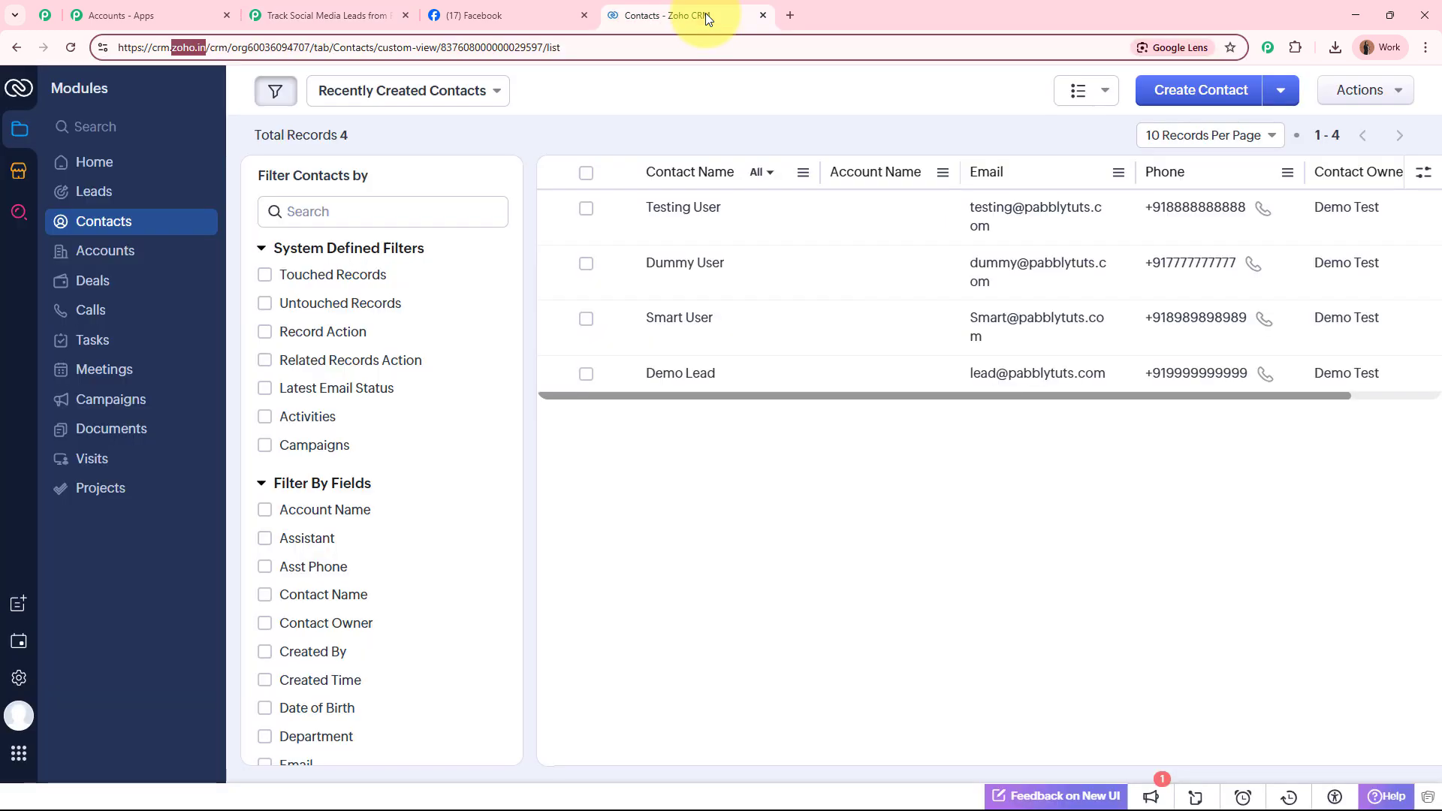
left_click(72, 49)
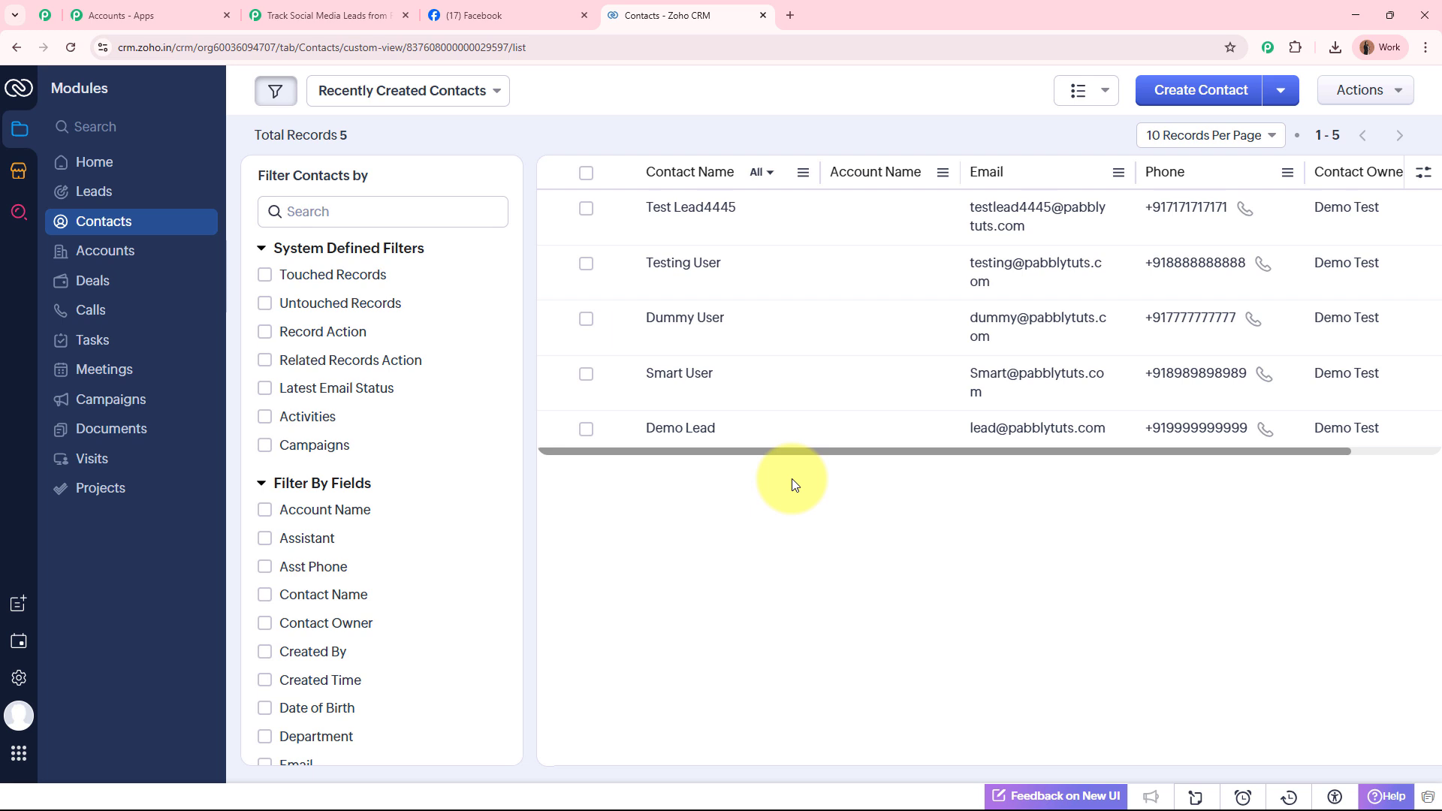
left_click(706, 217)
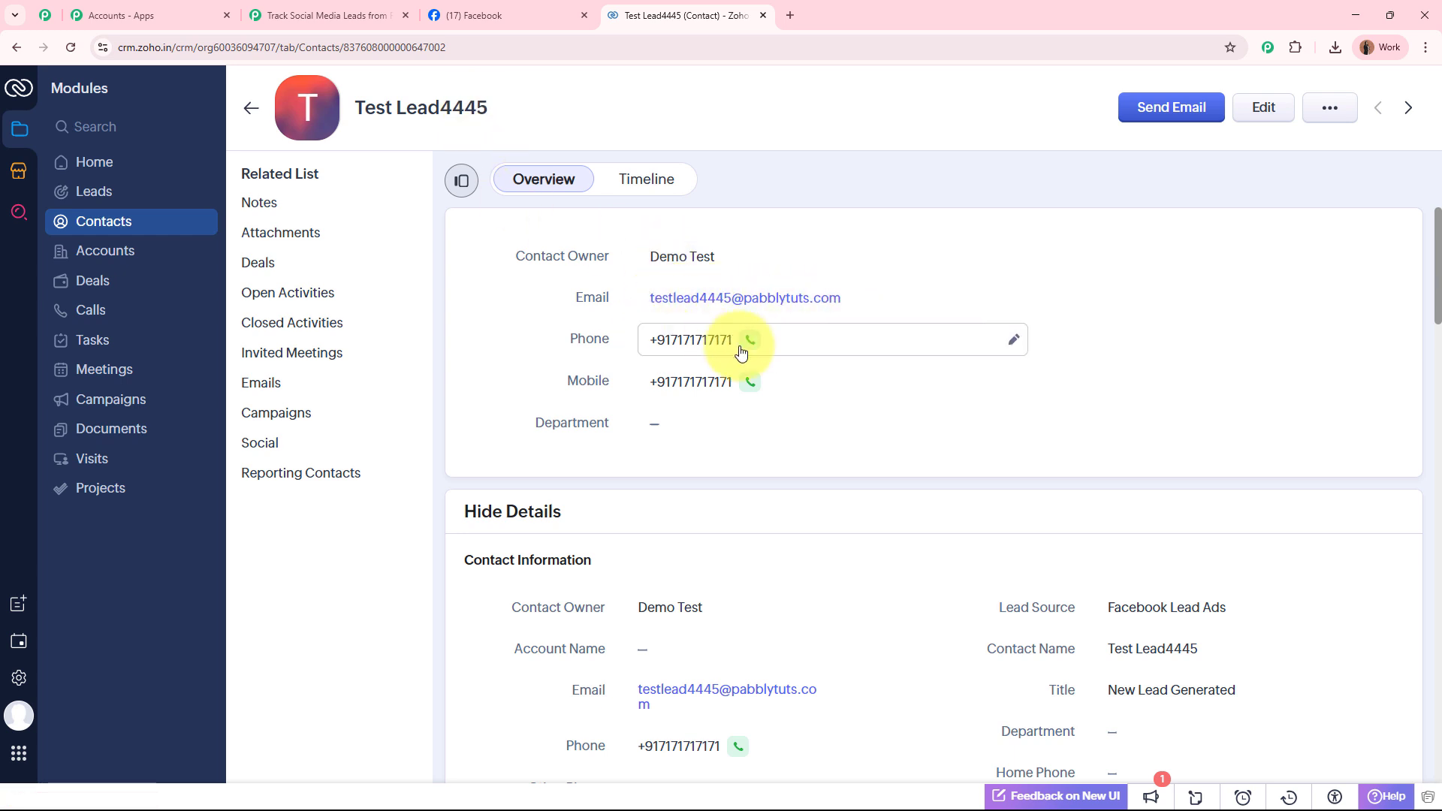
left_click(316, 15)
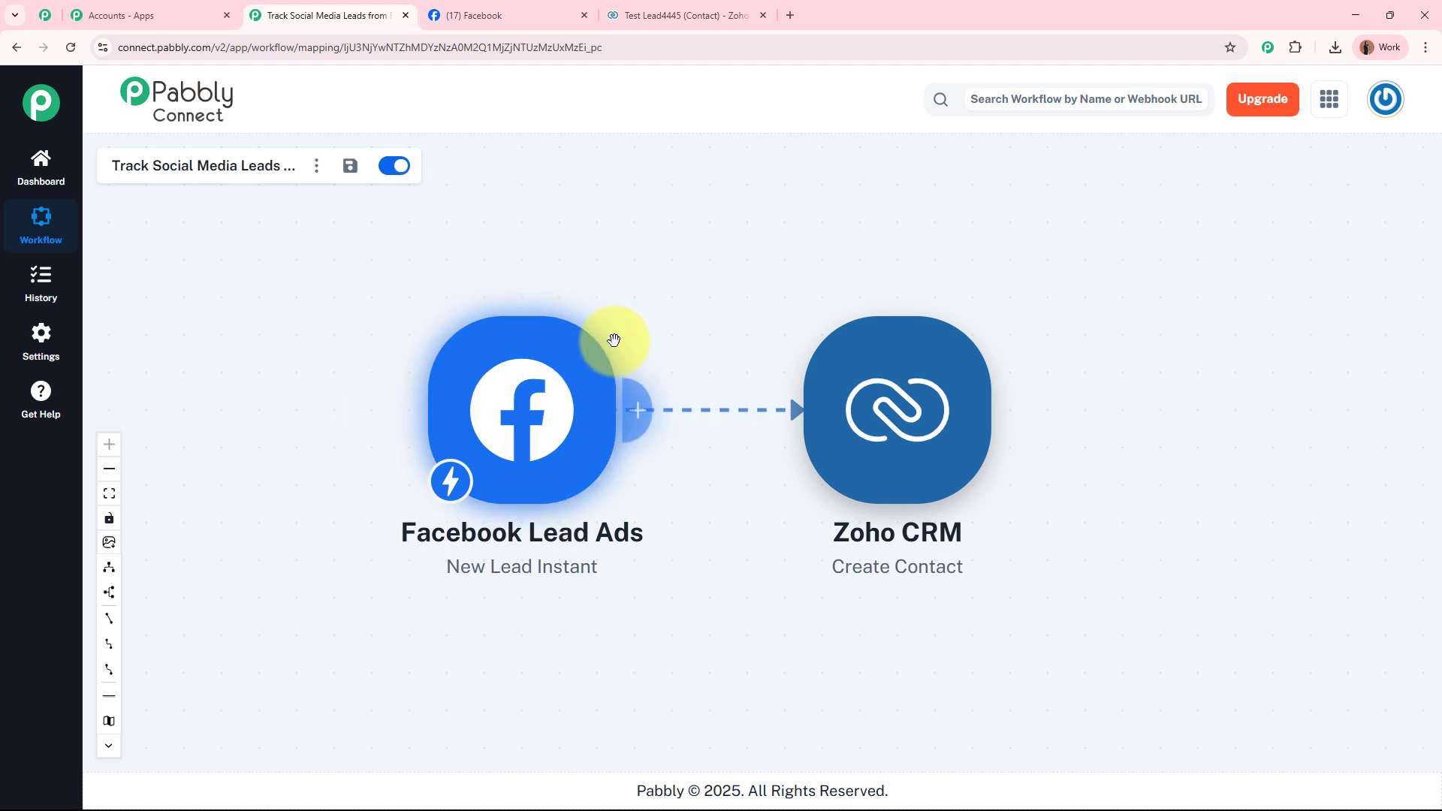
left_click(685, 17)
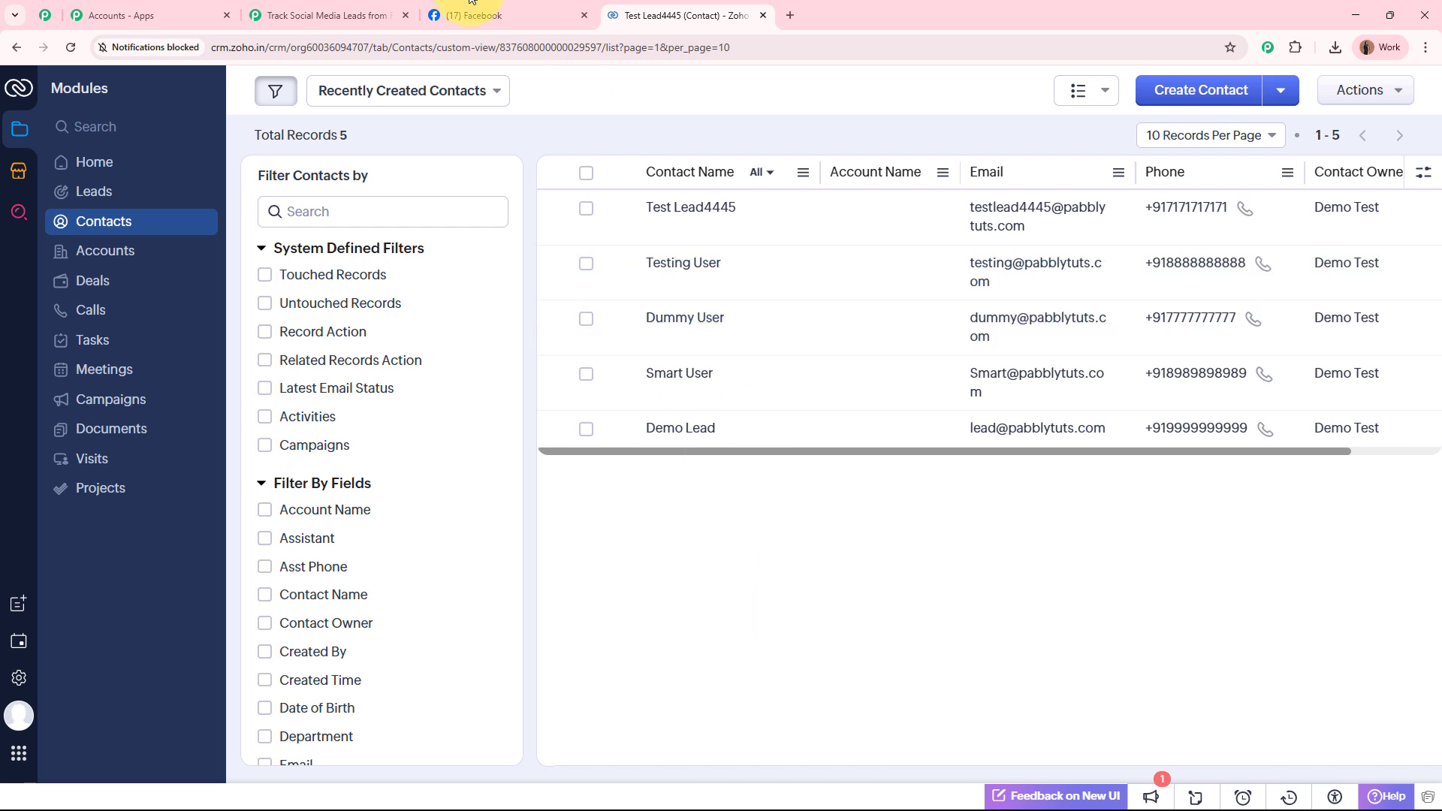
left_click(345, 15)
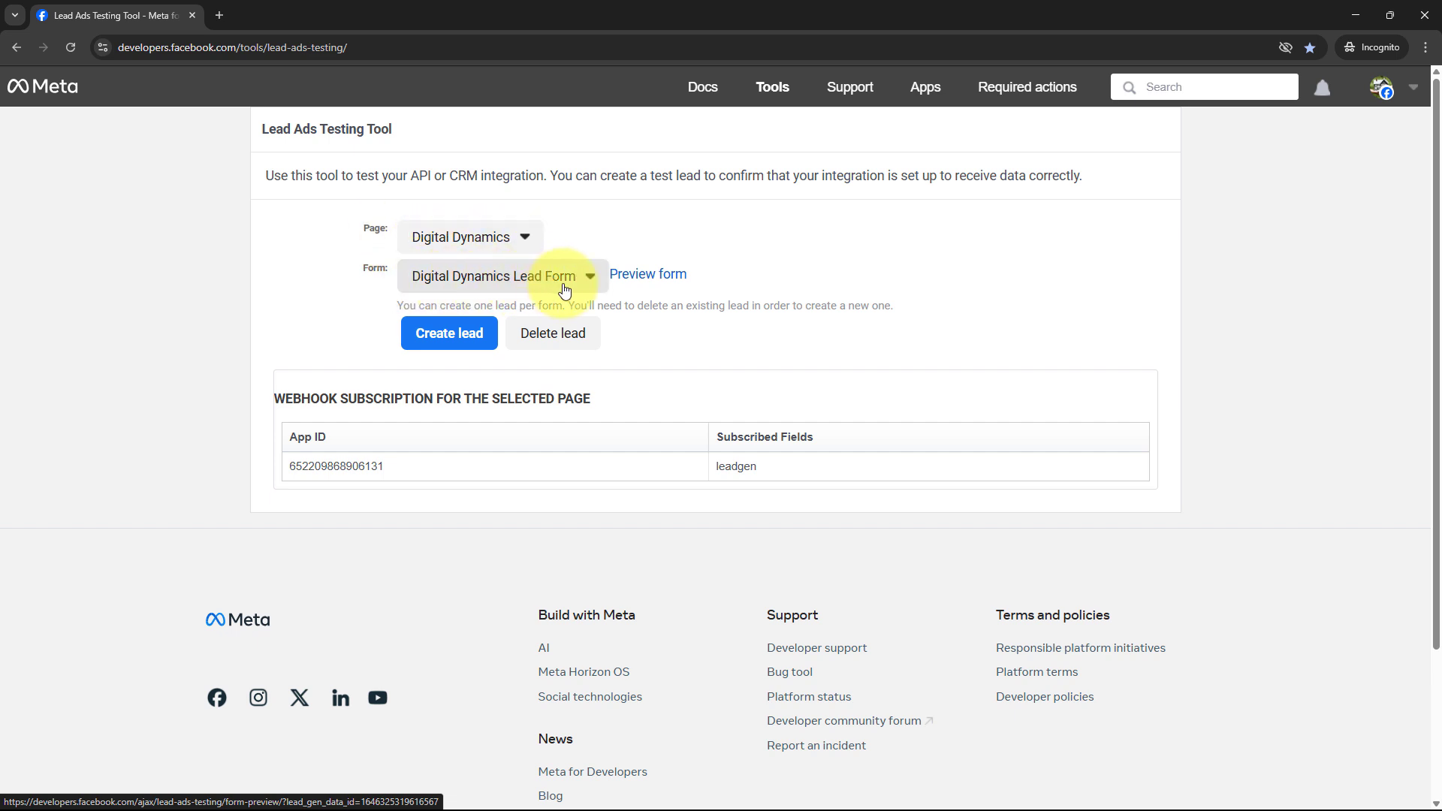
Delete the existing test lead and reload the Lead Ads Testing Tool.
left_click_drag(395, 312, 979, 308)
left_click(980, 311)
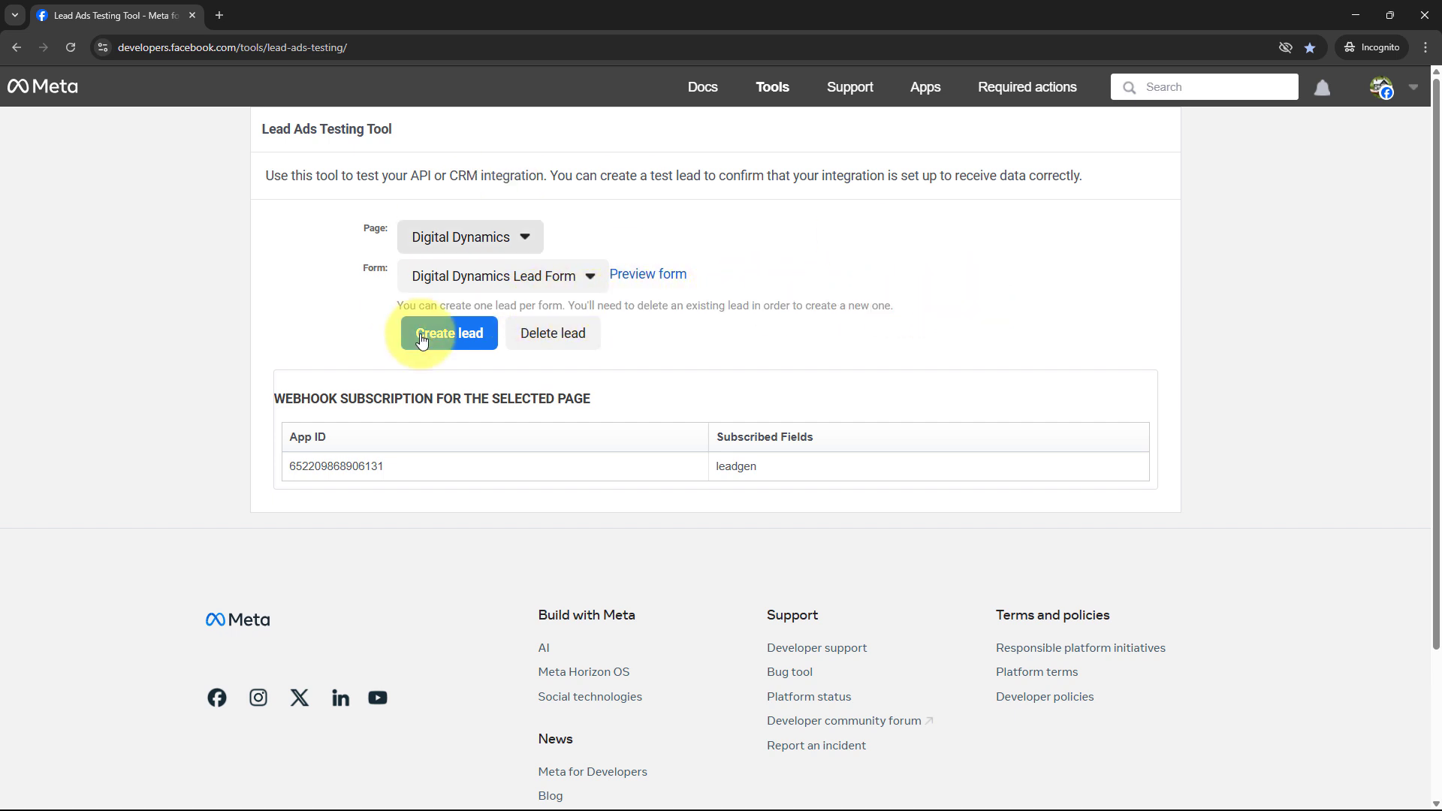
left_click(549, 329)
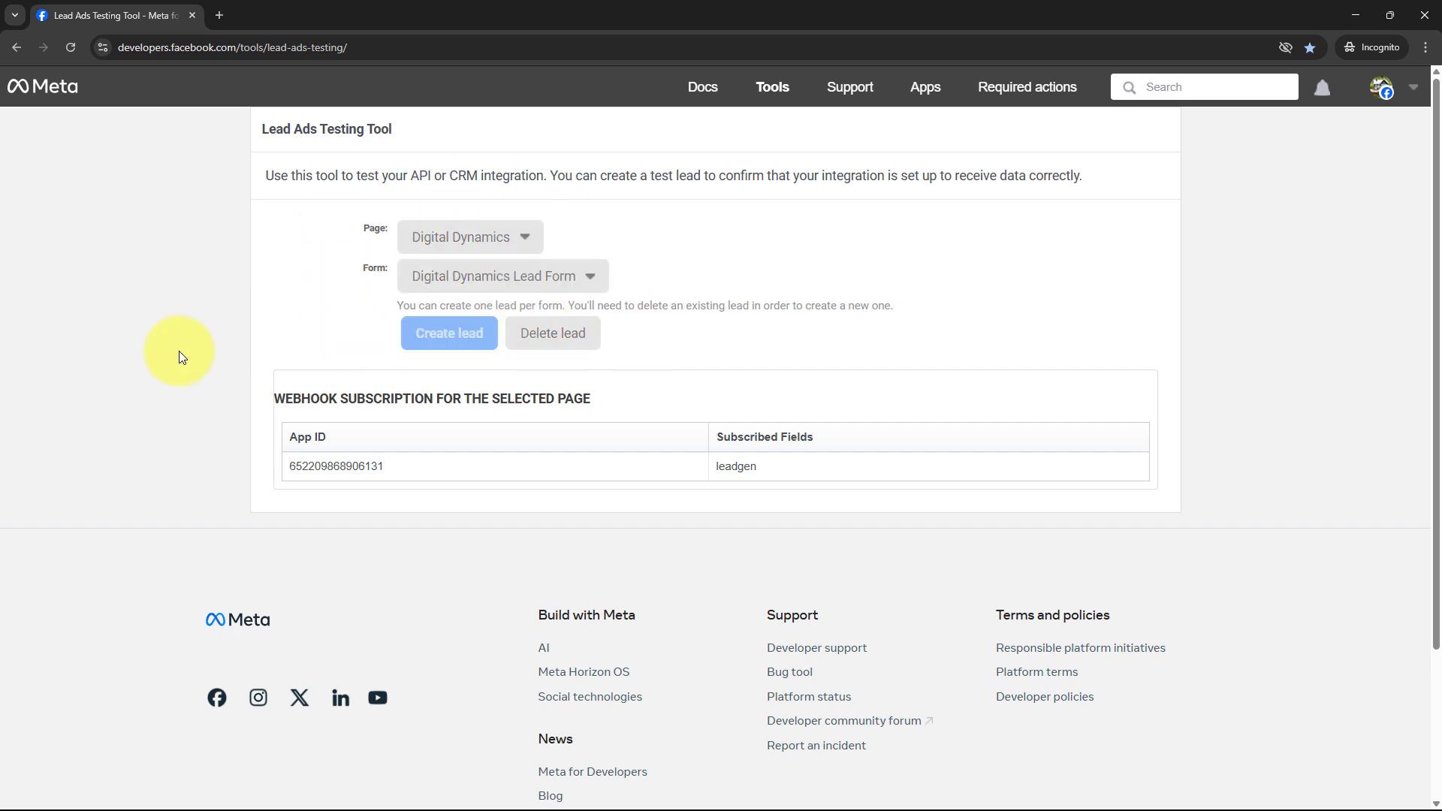
left_click(70, 47)
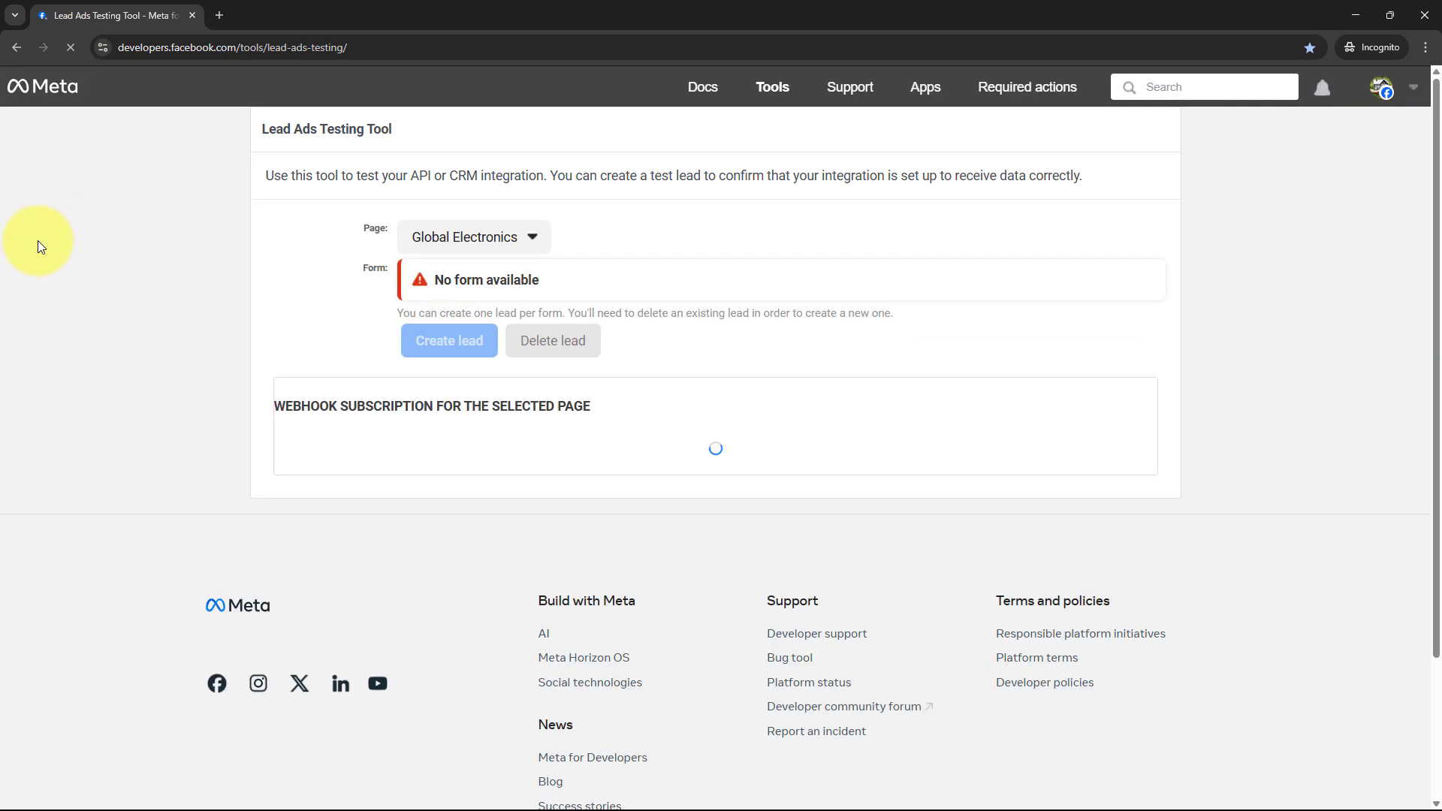
Select the Digital Dynamics page and open its list of lead forms.
left_click(465, 235)
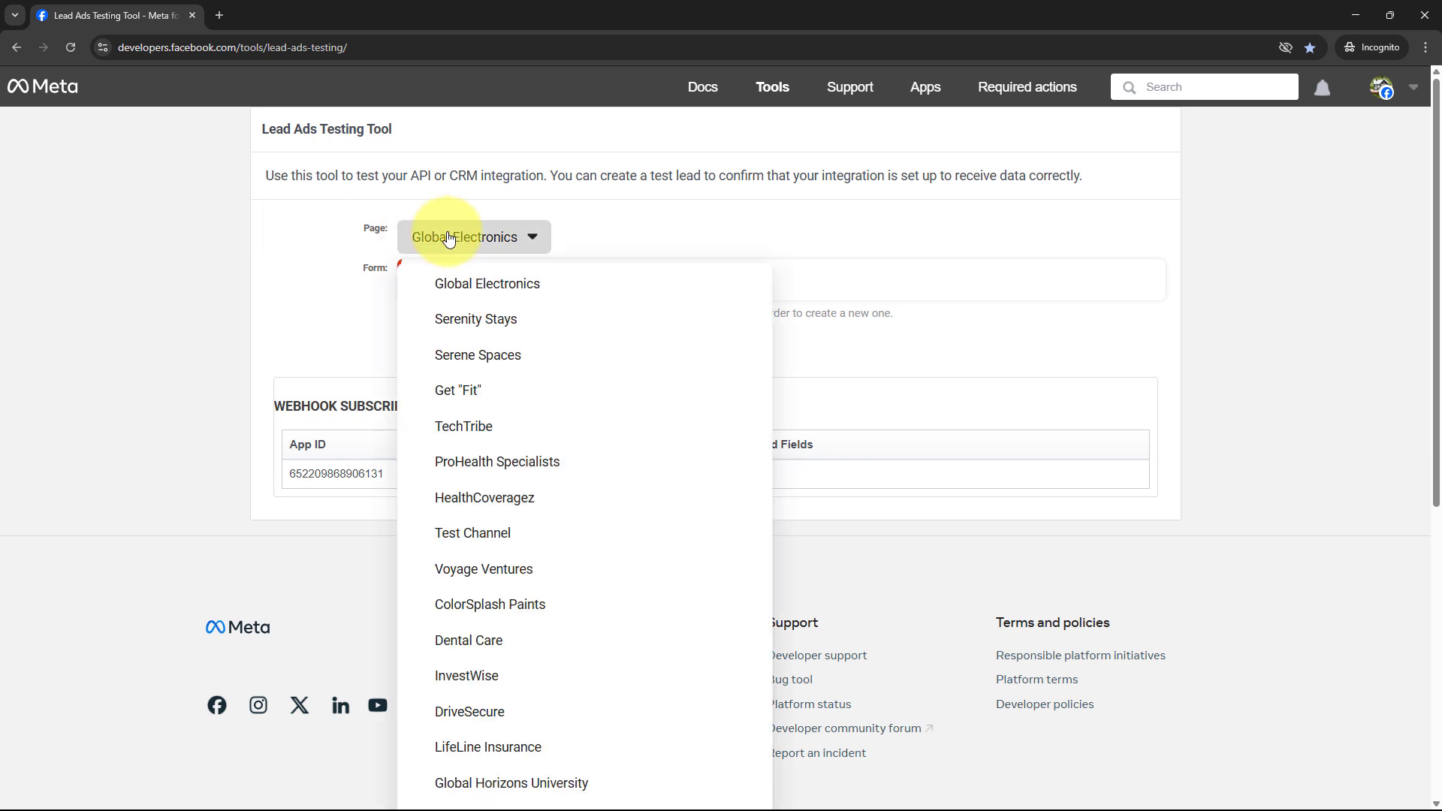
scroll(519, 661, "down", 5)
left_click(500, 702)
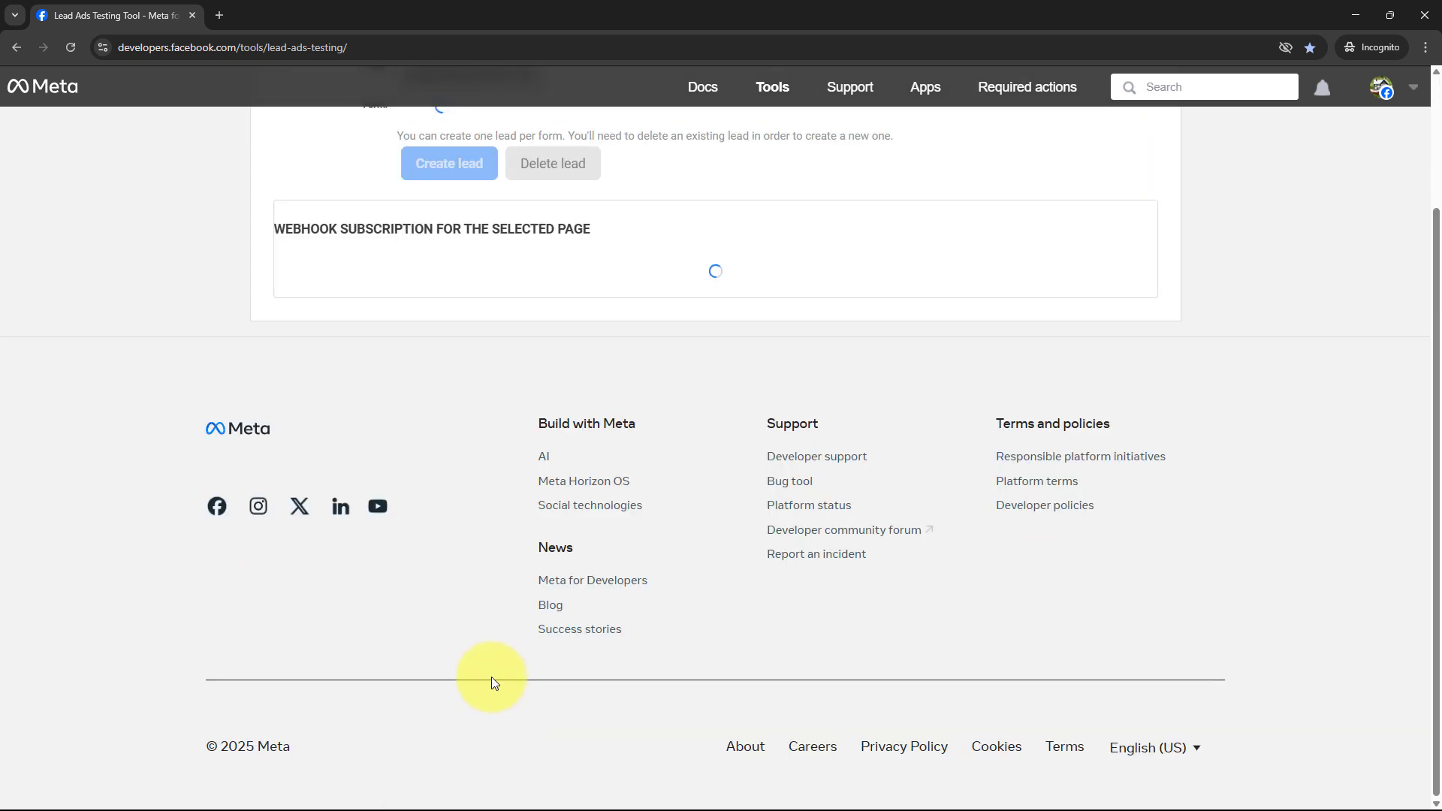
scroll(481, 451, "up", 2)
left_click(425, 292)
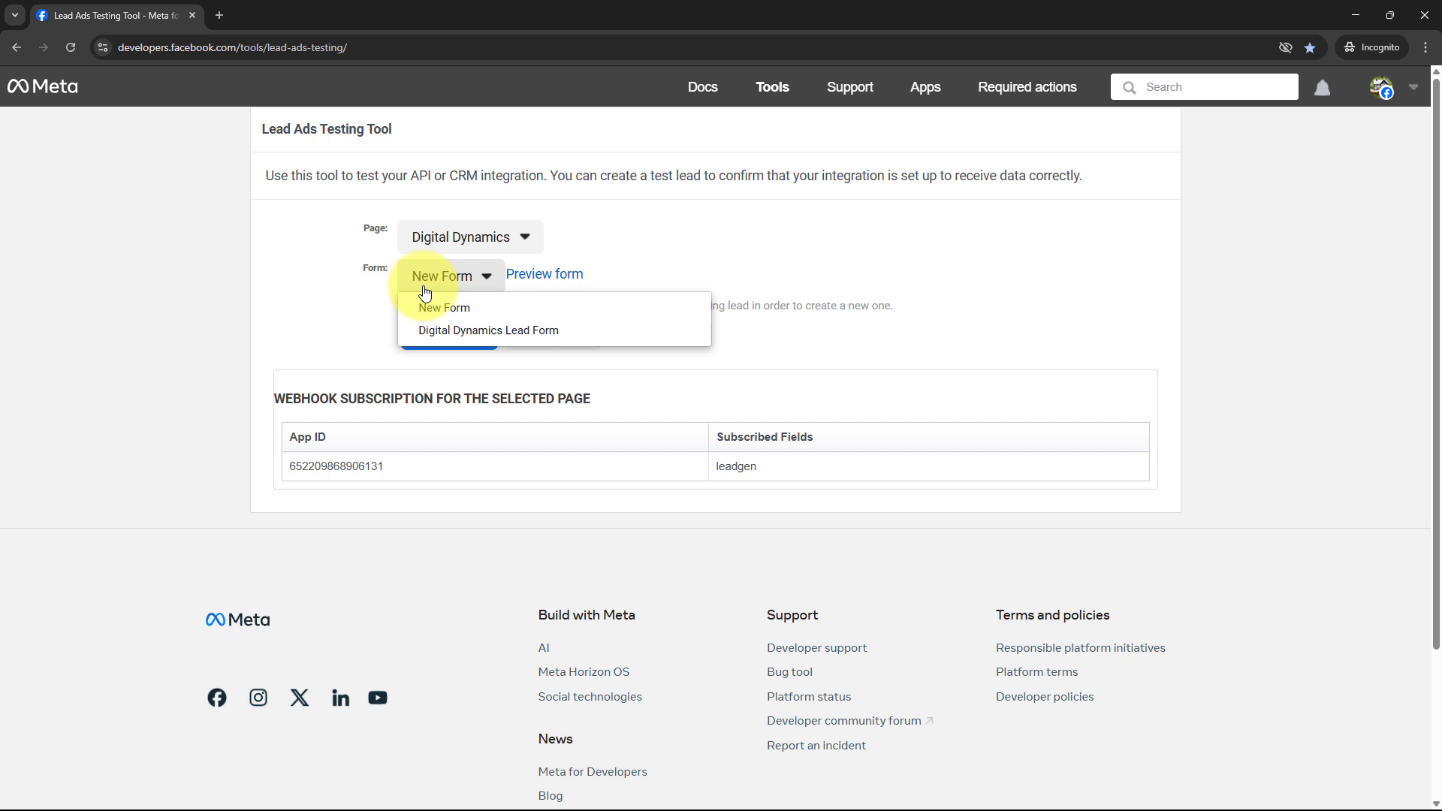
Open the Digital Dynamics Lead Form and fill in the test lead's name, email and phone.
left_click(428, 331)
left_click(692, 275)
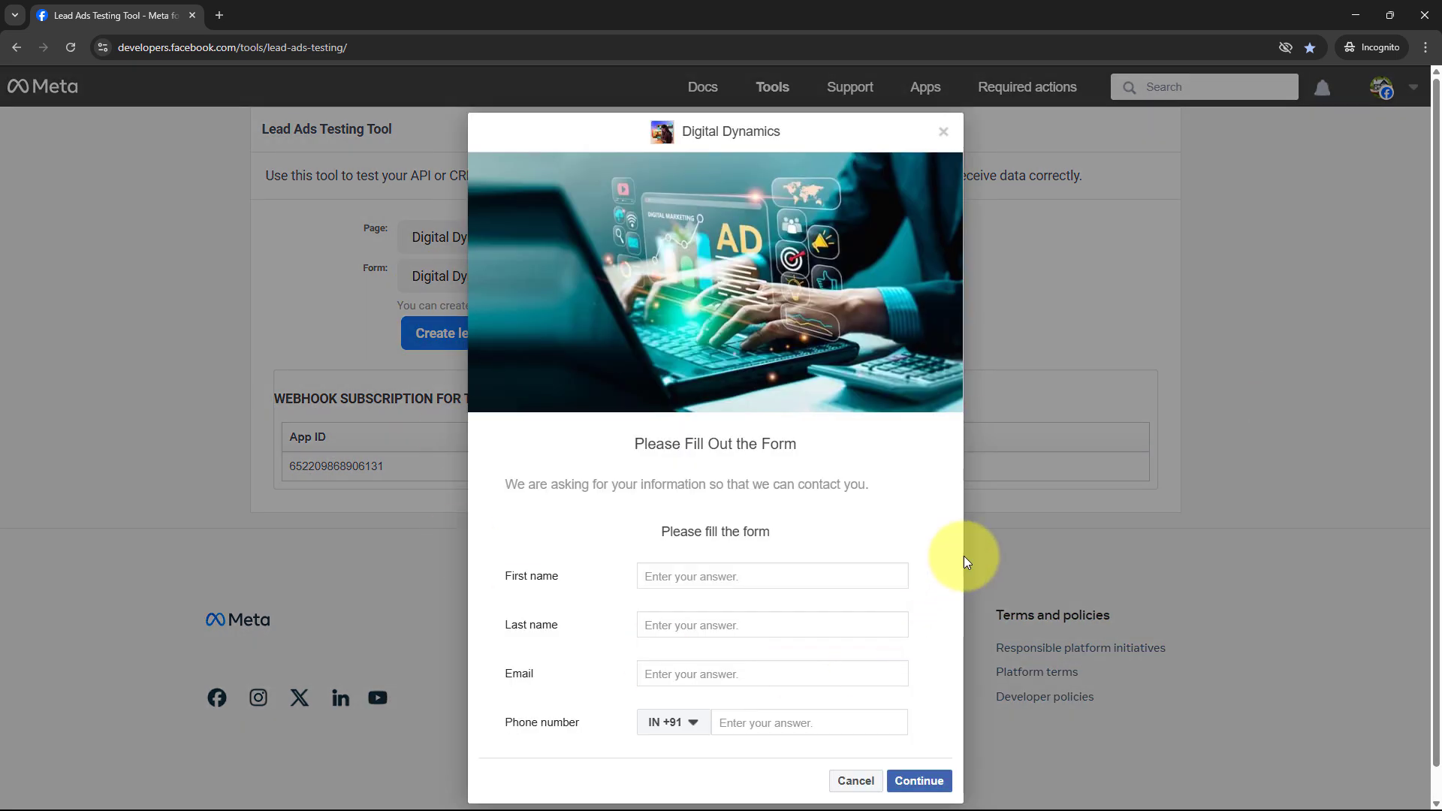
scroll(1092, 535, "down", 1)
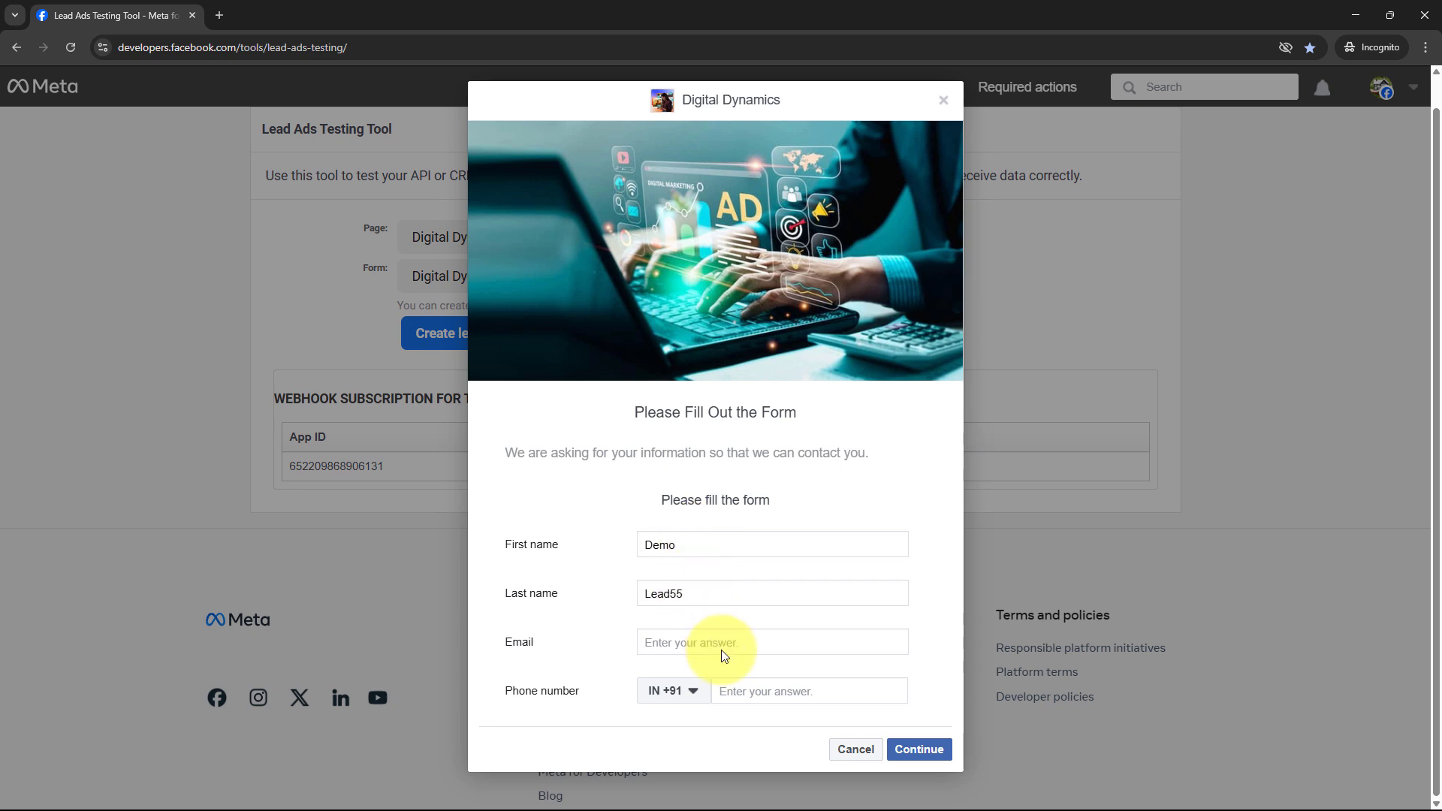
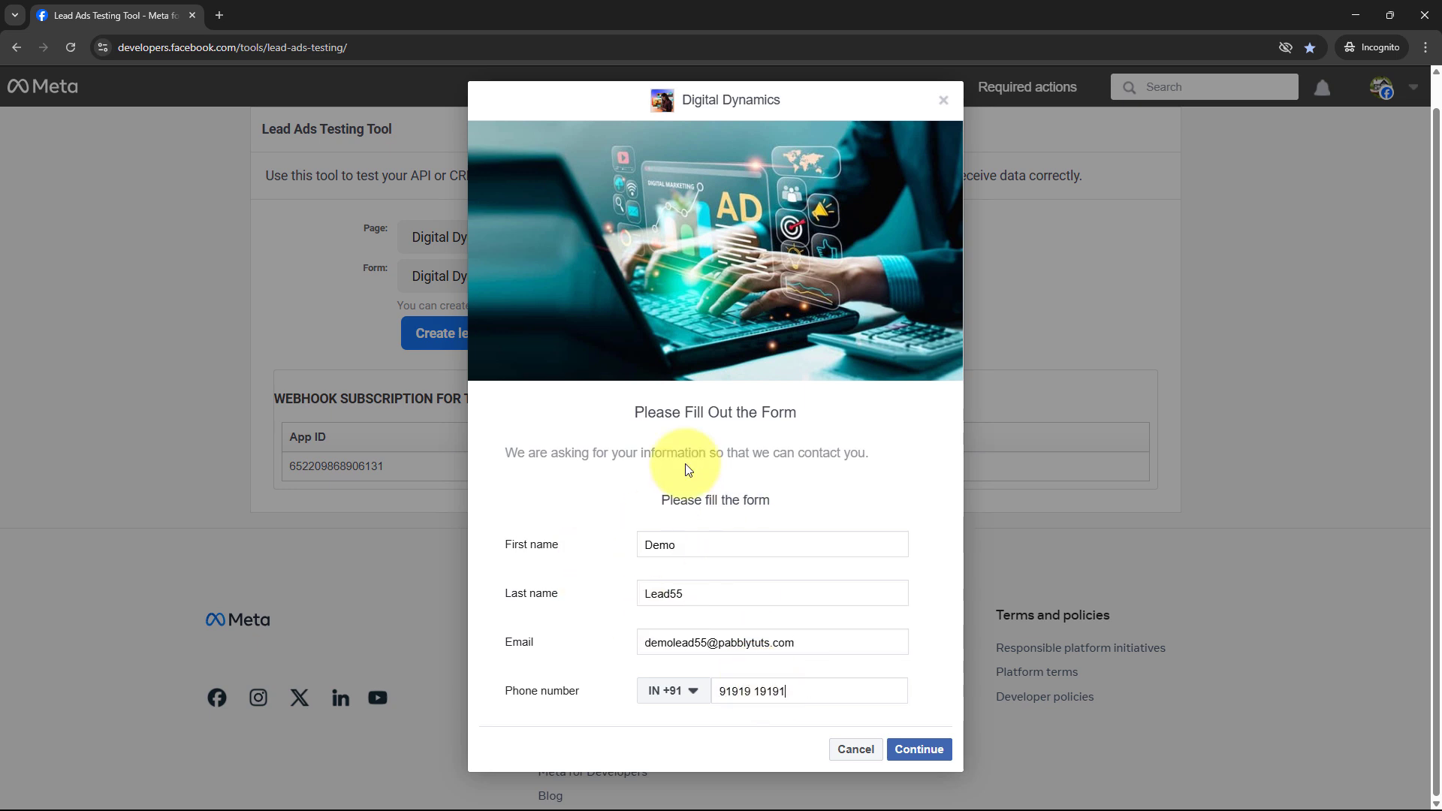
Continue and submit the test lead, confirming the thank-you message.
left_click(917, 755)
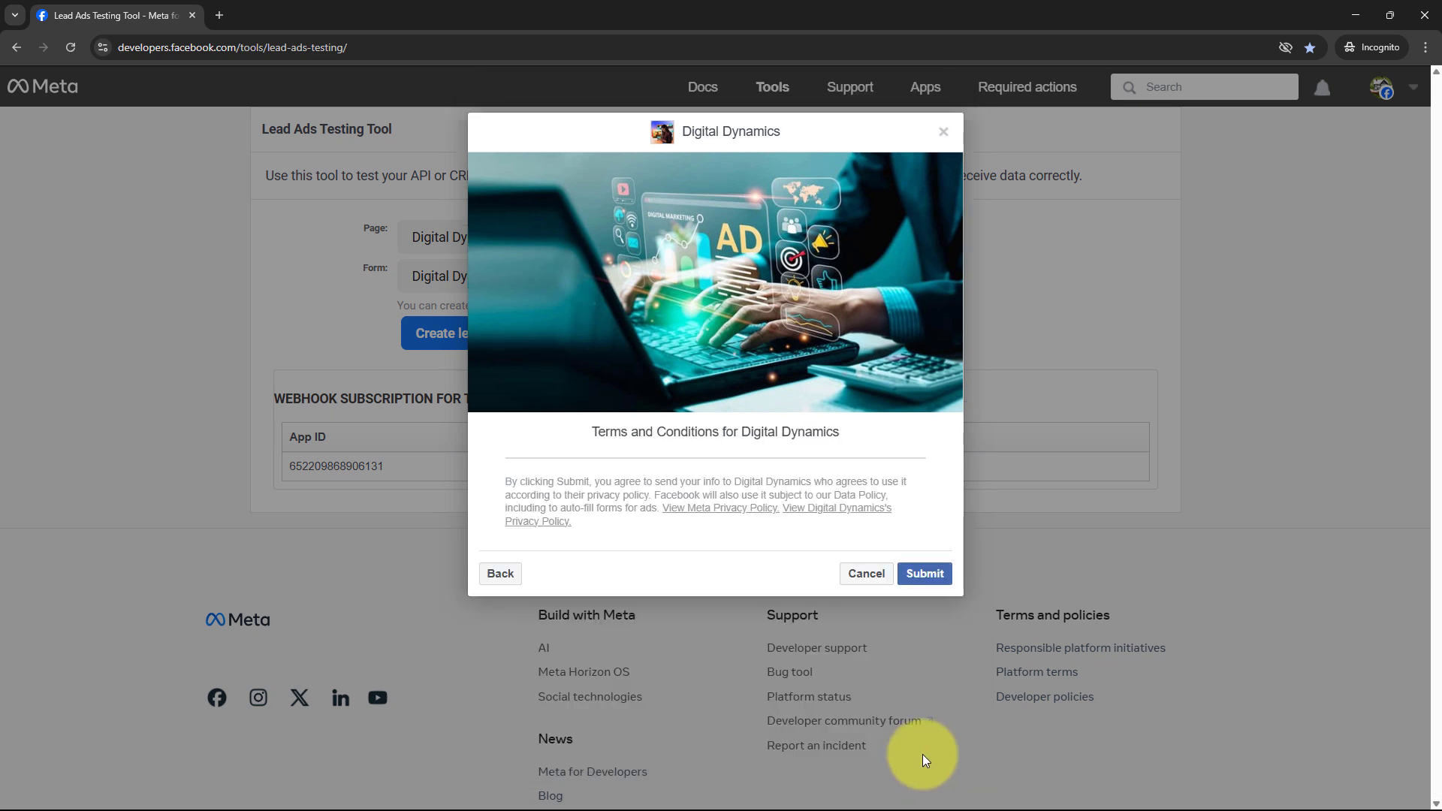
left_click(925, 573)
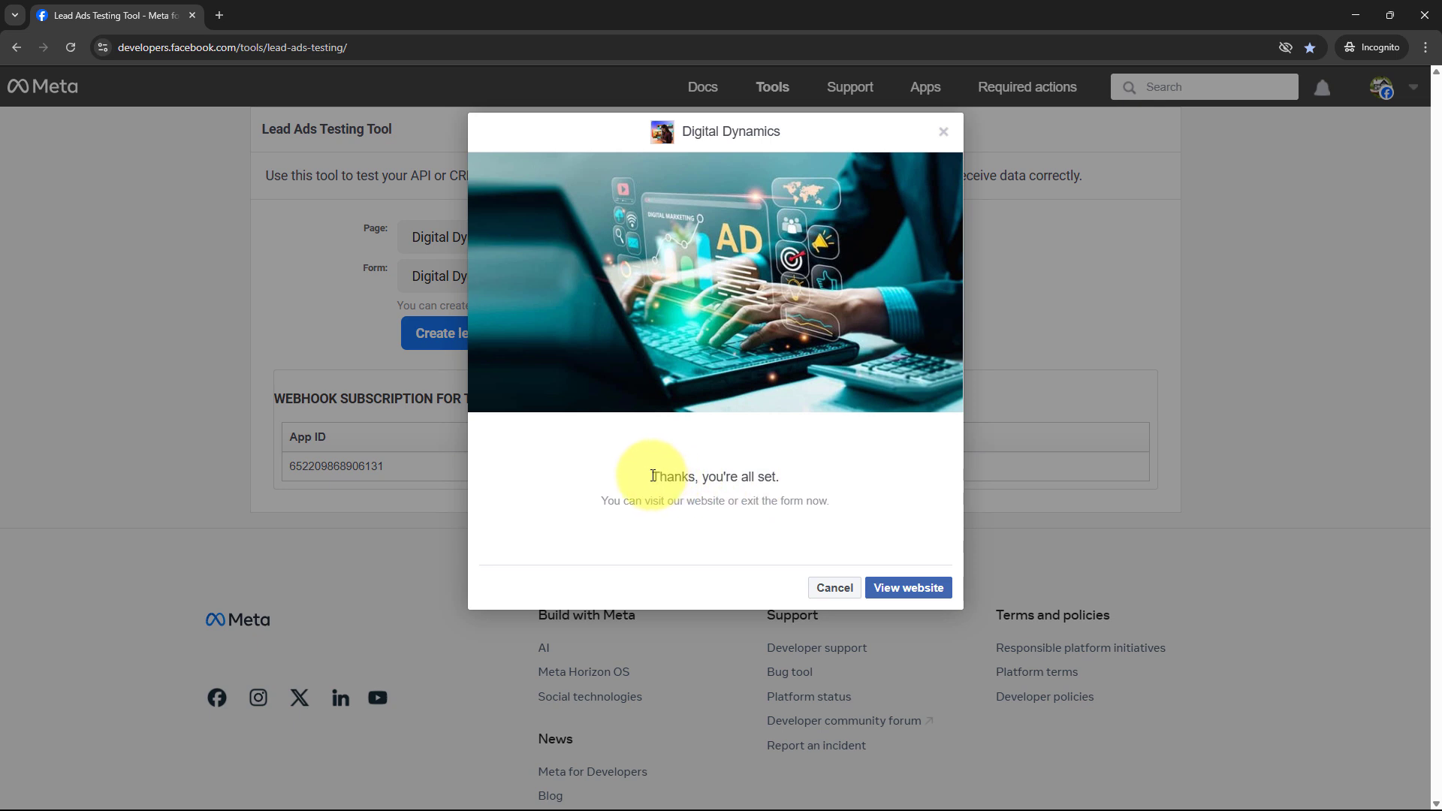
left_click_drag(643, 467, 893, 481)
left_click(893, 481)
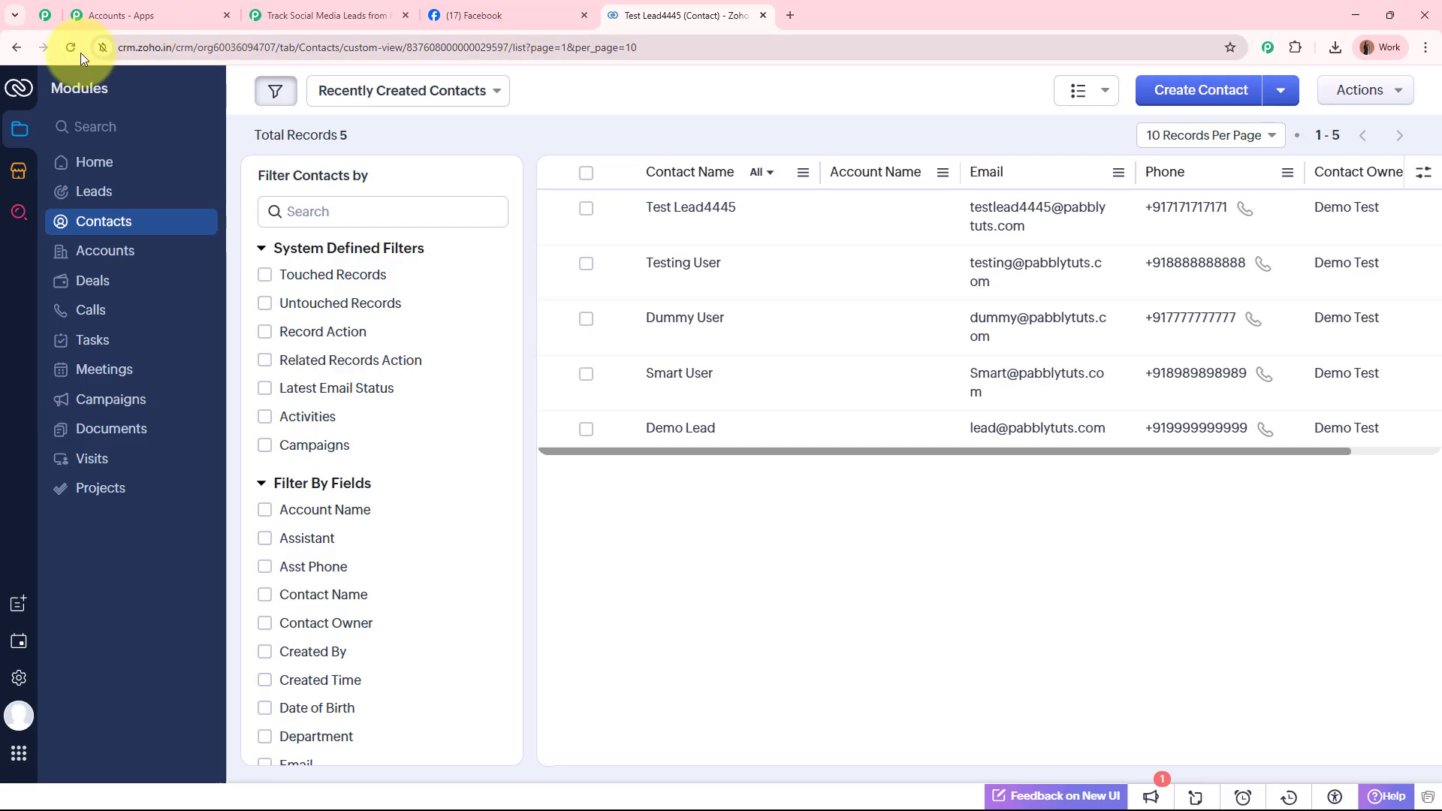
Reload Zoho CRM contacts, view the new demo lead's record, then return to Pabbly Connect.
left_click(71, 47)
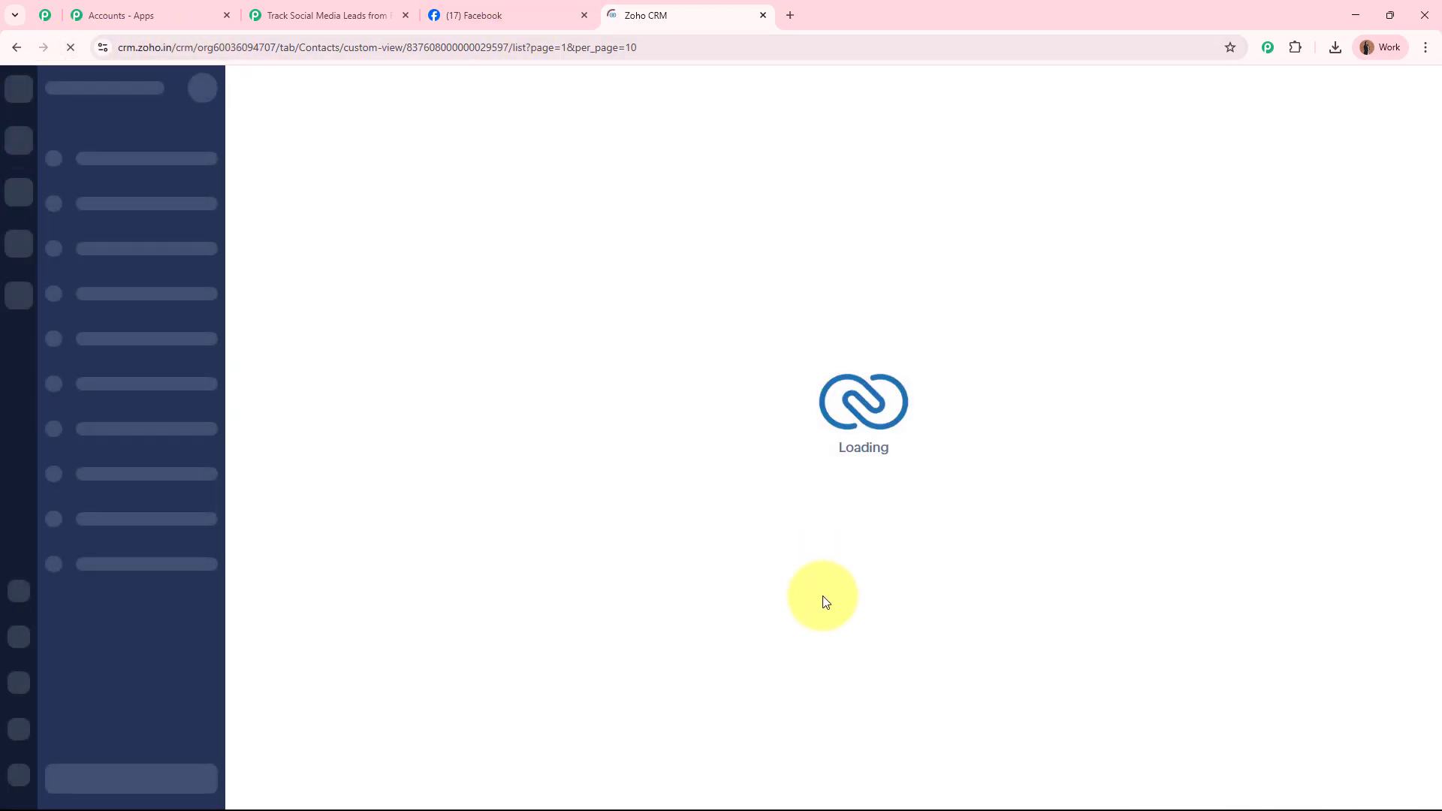
left_click(688, 264)
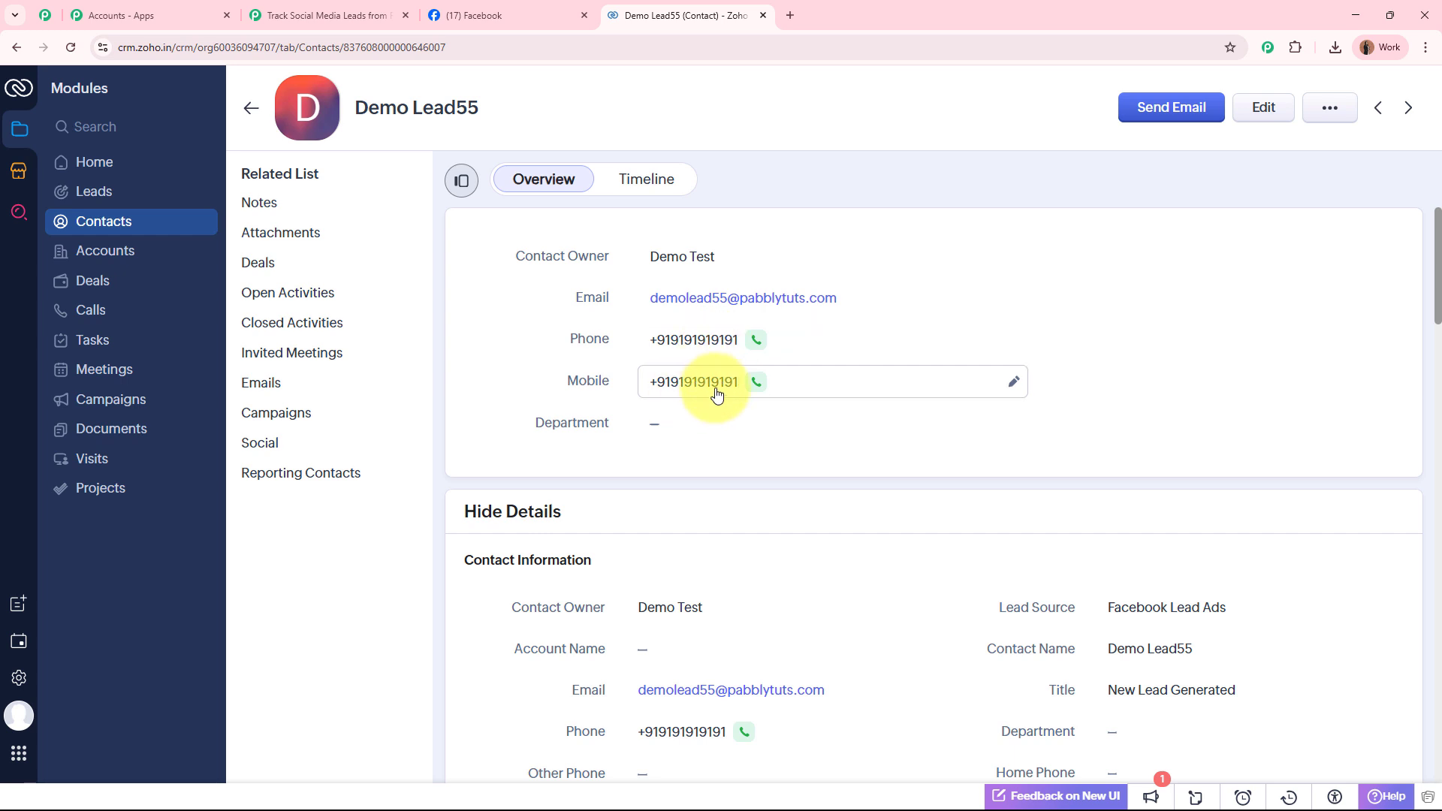
left_click(328, 10)
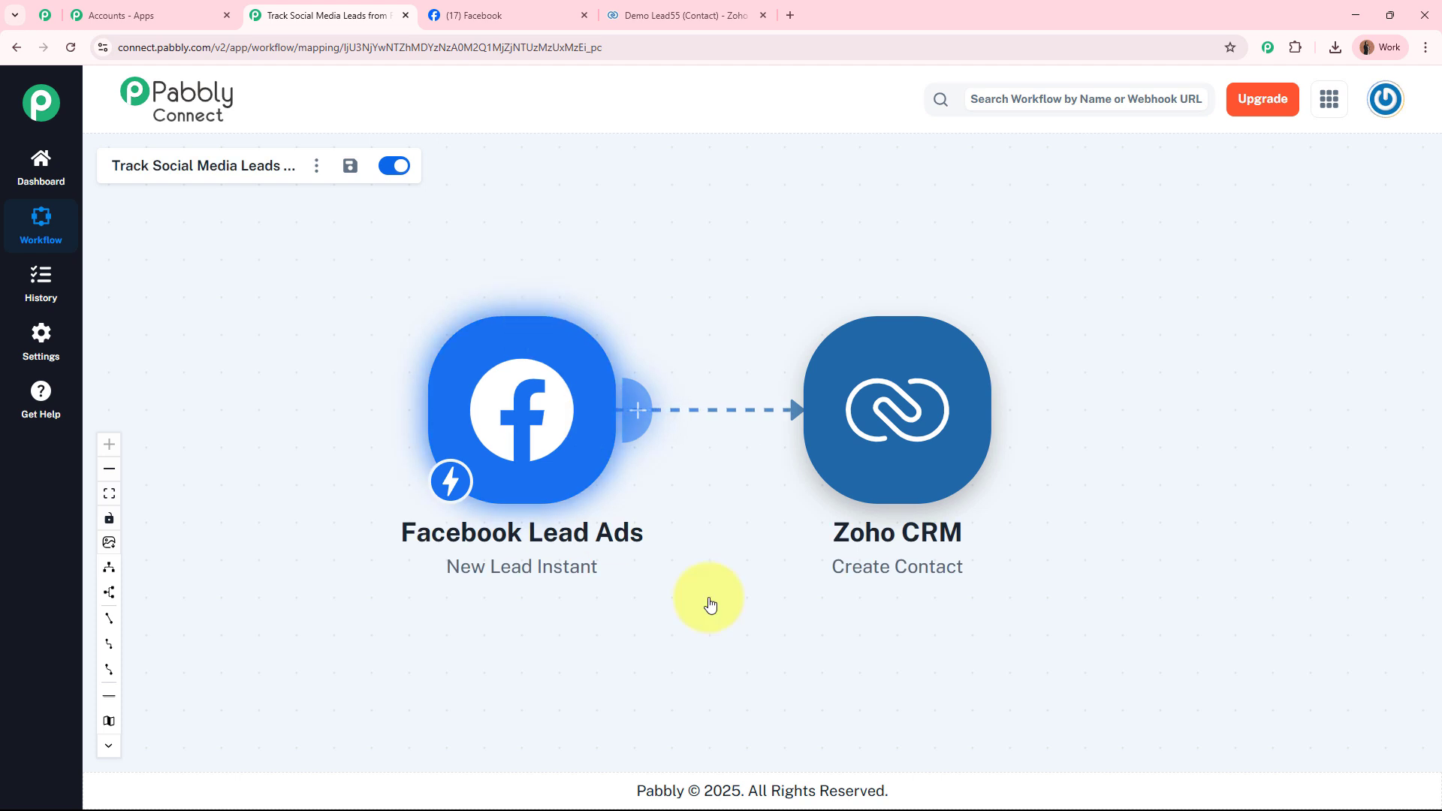